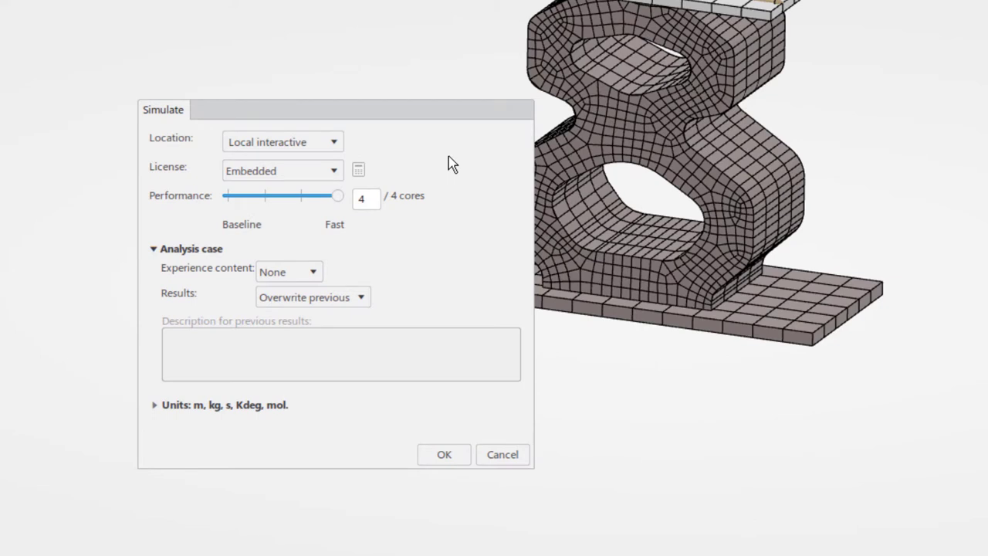
Keep local interactive execution, license with Credits at performance 7, and estimate the credit rate.
click(334, 144)
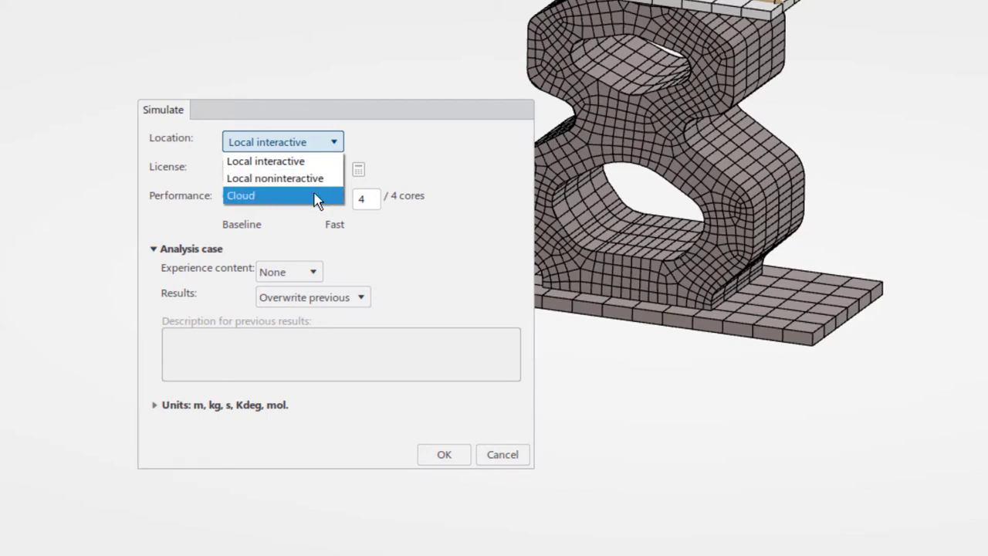
click(434, 165)
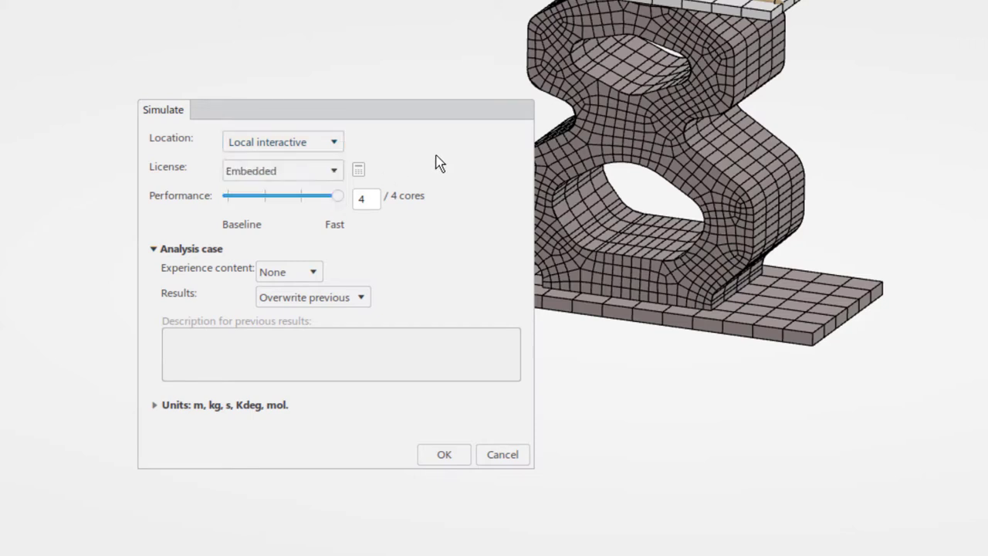
click(335, 171)
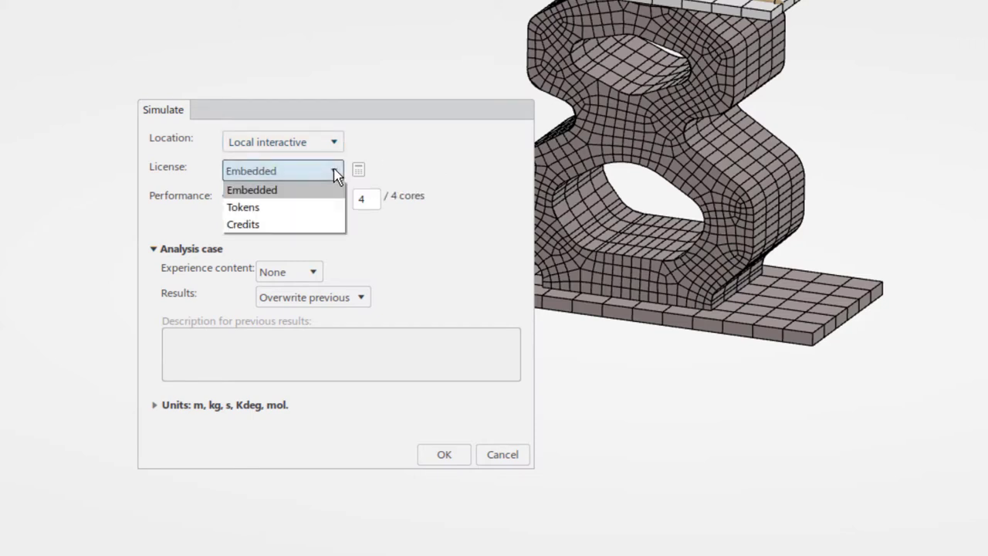
click(320, 207)
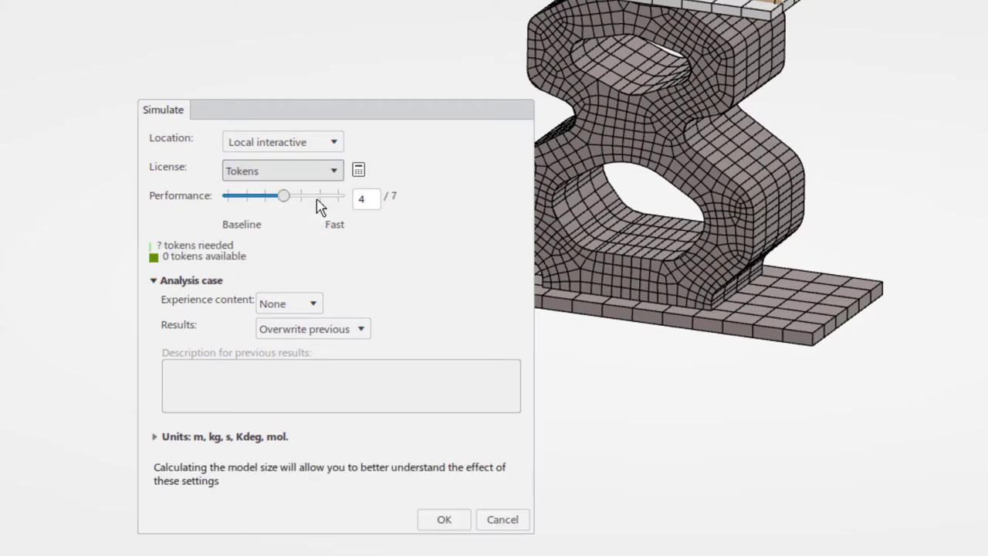
drag(284, 196, 338, 197)
click(334, 170)
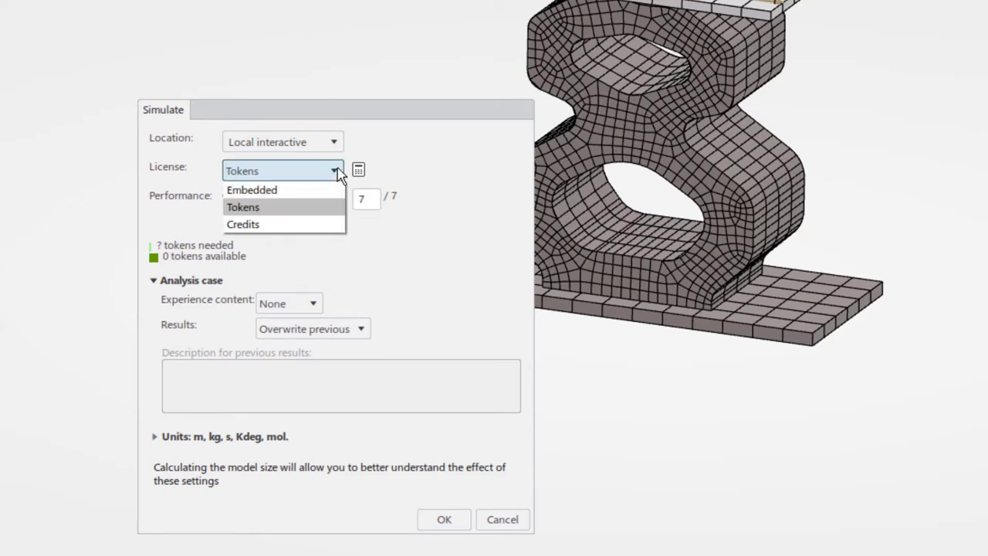
click(325, 224)
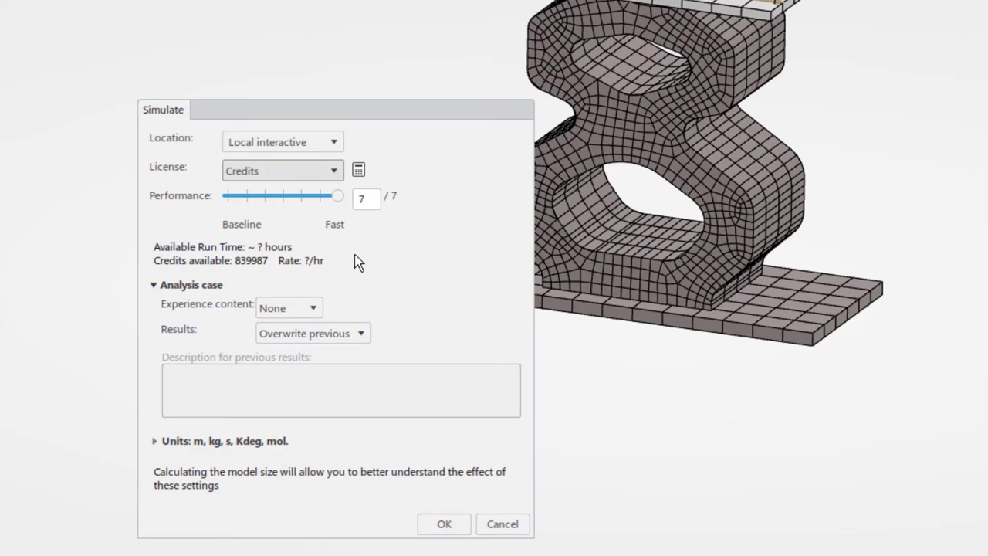
click(359, 171)
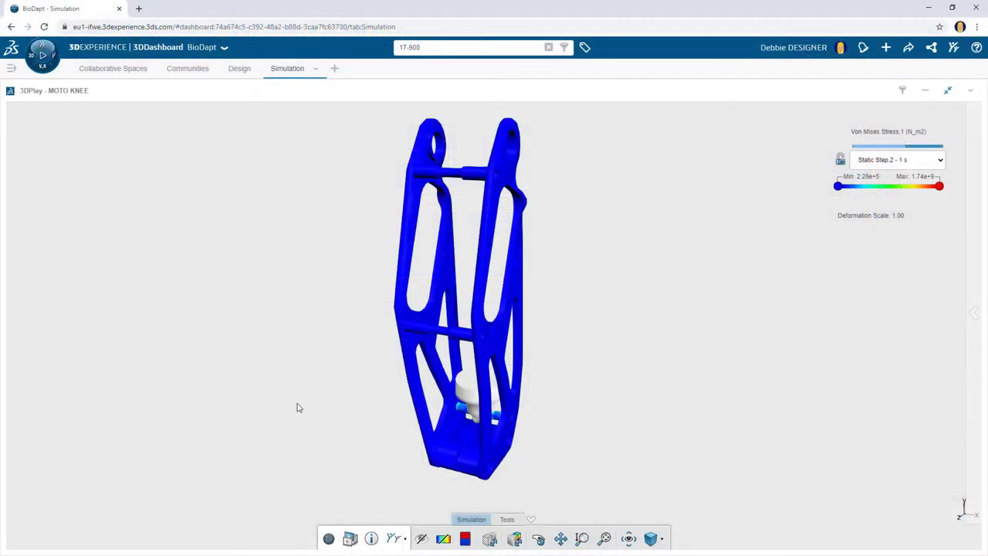
Play the MOTO KNEE von Mises stress animation, then zoom and orbit to inspect the frame.
click(328, 538)
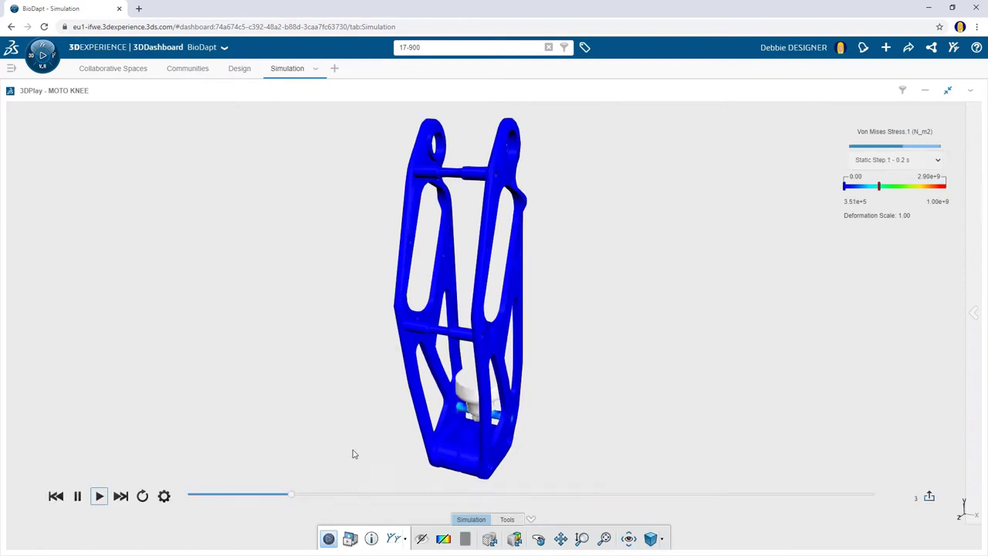
scroll(382, 362, up, 5)
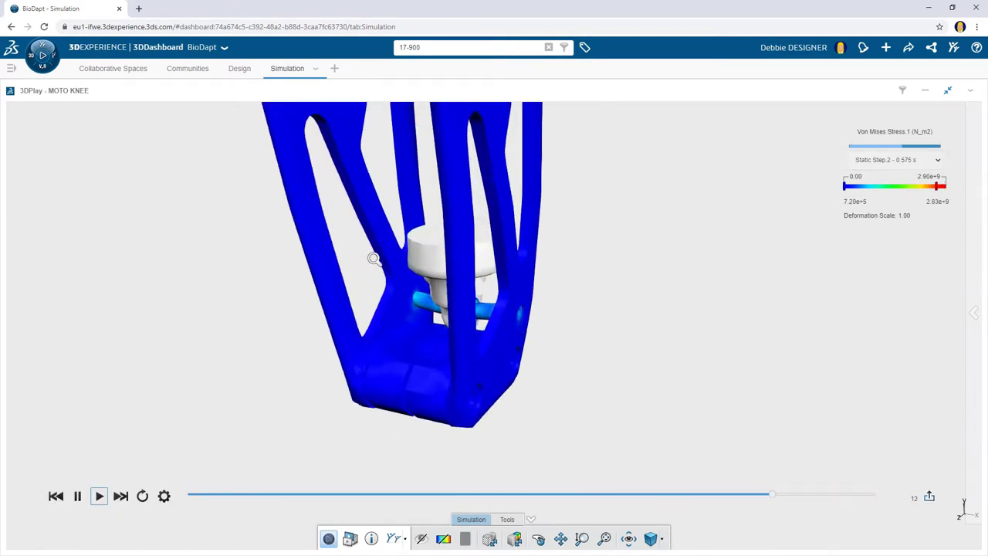
drag(417, 222, 895, 247)
drag(744, 325, 768, 351)
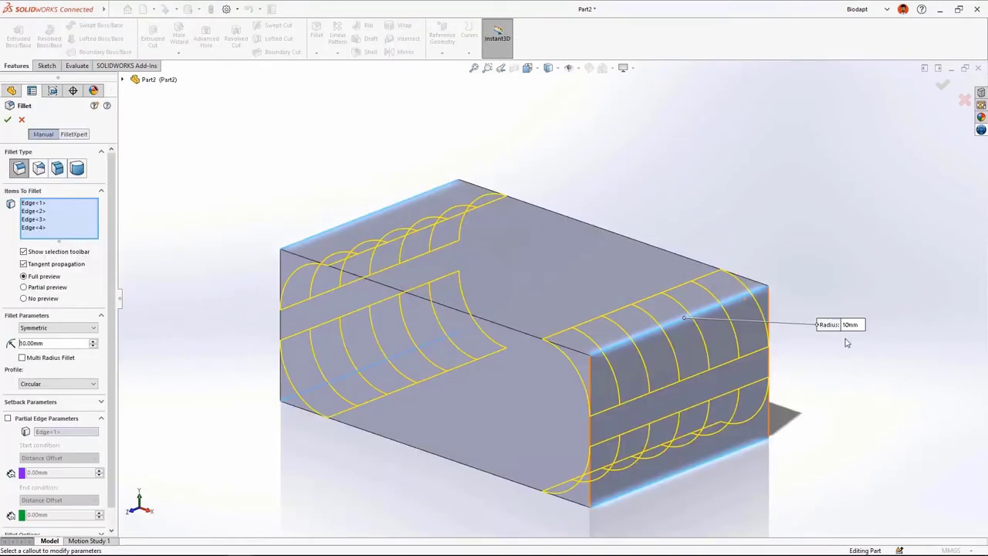
Confirm the block's edge fillet and place two horizontally aligned hole centres on its front face.
key(Return)
click(363, 286)
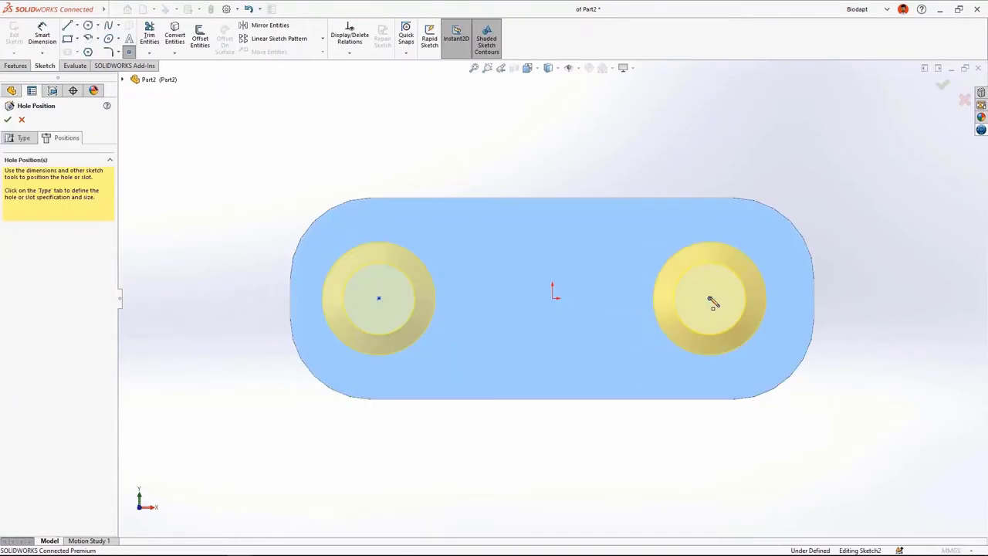
click(374, 298)
ctrl+click(709, 298)
click(821, 311)
click(259, 290)
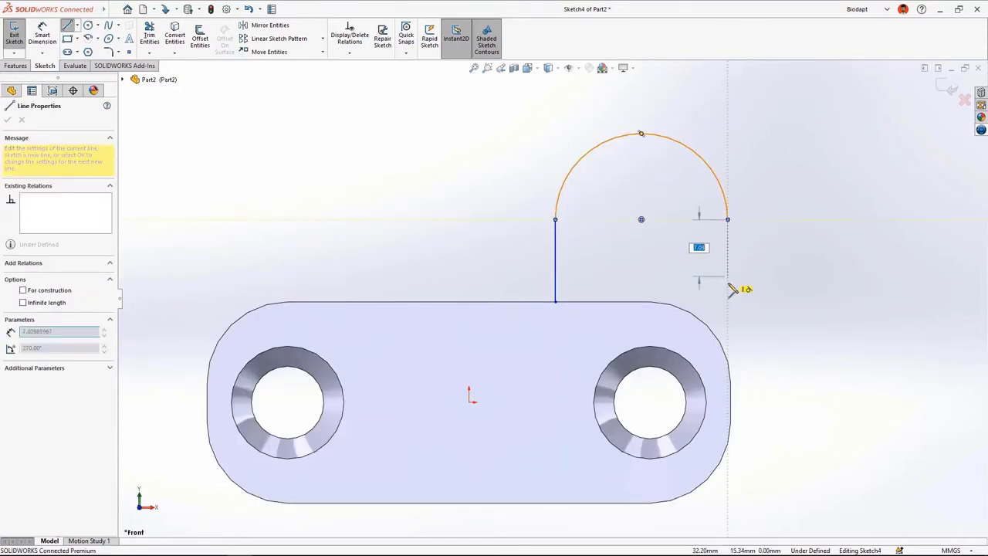
mouse_move(739, 286)
mouse_down()
mouse_move(733, 346)
mouse_move(744, 393)
mouse_up()
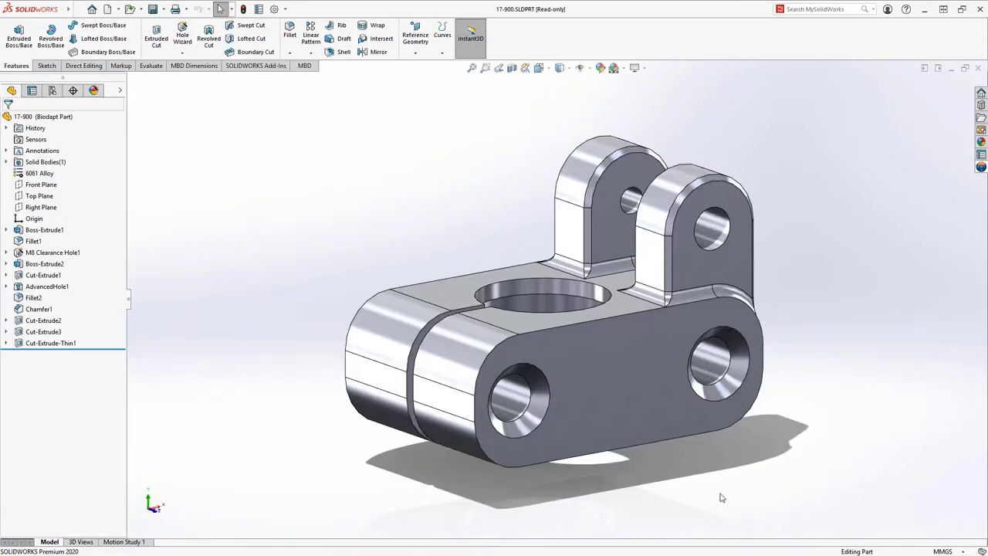
Launch Linear Structural Validation for the 17-900 part from the Structural Designer role.
middle_drag(723, 498, 772, 488)
click(981, 168)
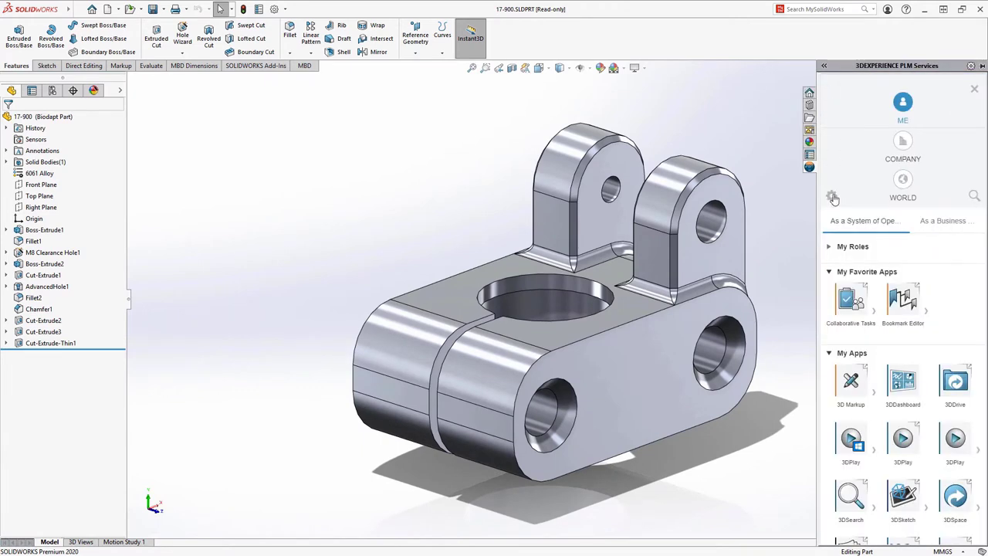
click(831, 247)
scroll(849, 294, down, 5)
click(849, 348)
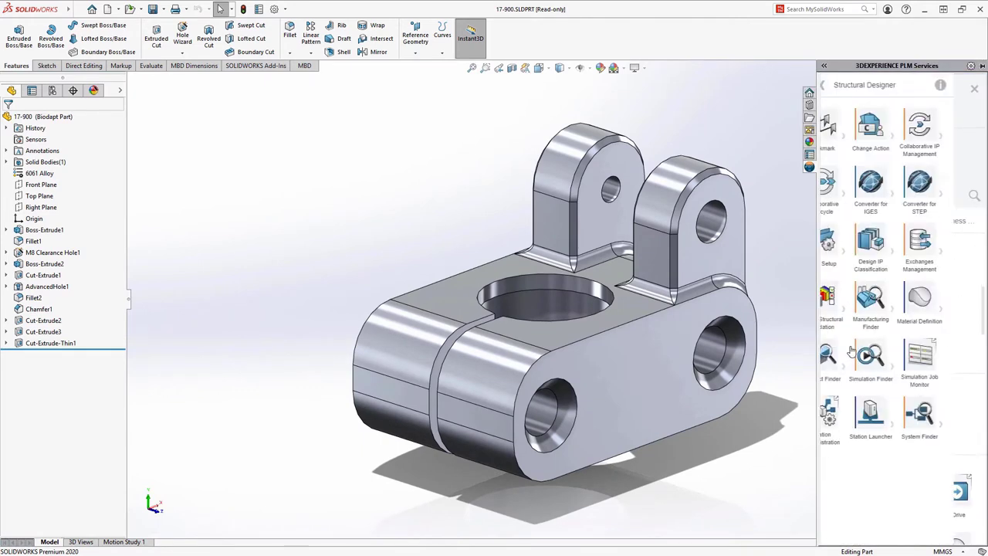
click(855, 304)
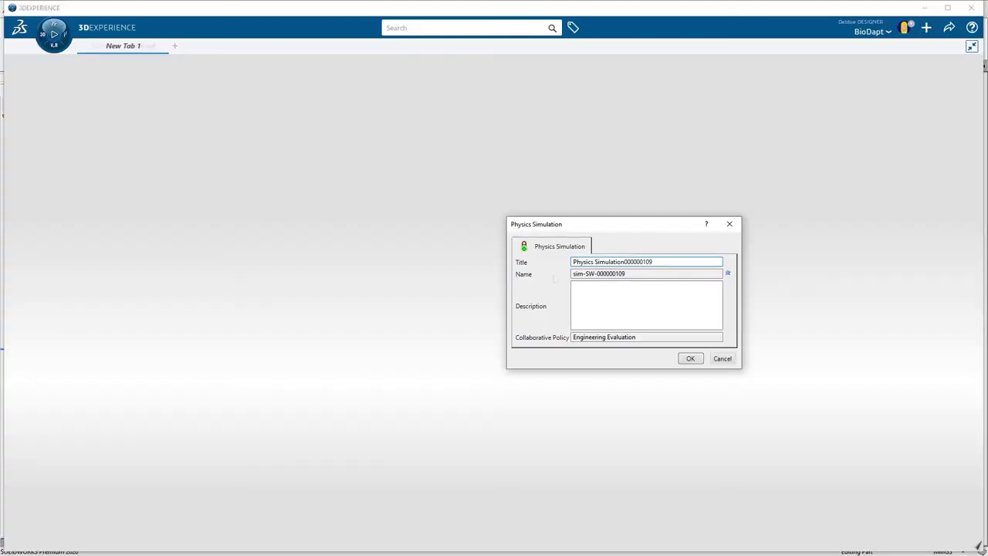
Create a structural Physics Simulation titled '17-900 Test'.
text(17-900 Test)
click(699, 358)
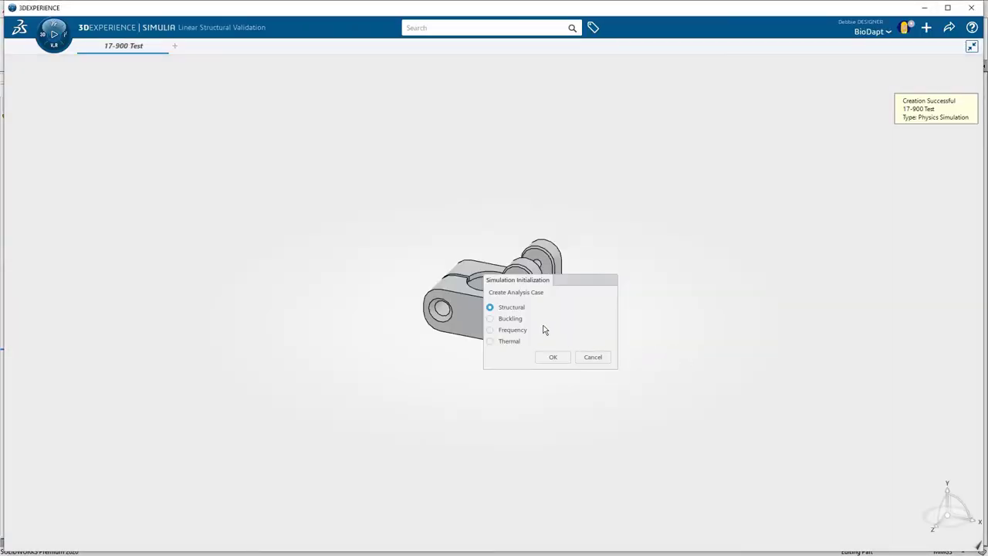
click(550, 357)
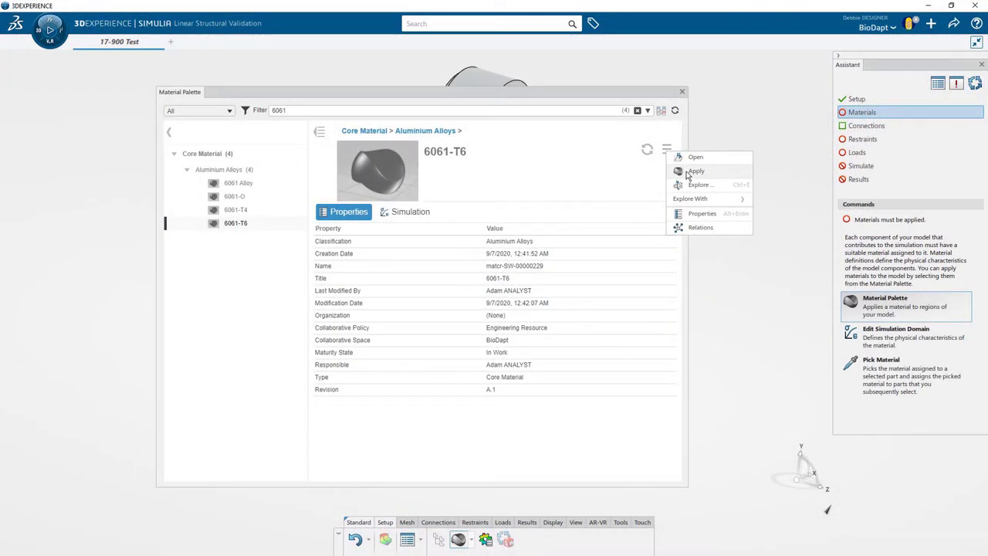
Apply 6061-T6 aluminium, load the pin hole face, and run the simulation.
click(687, 176)
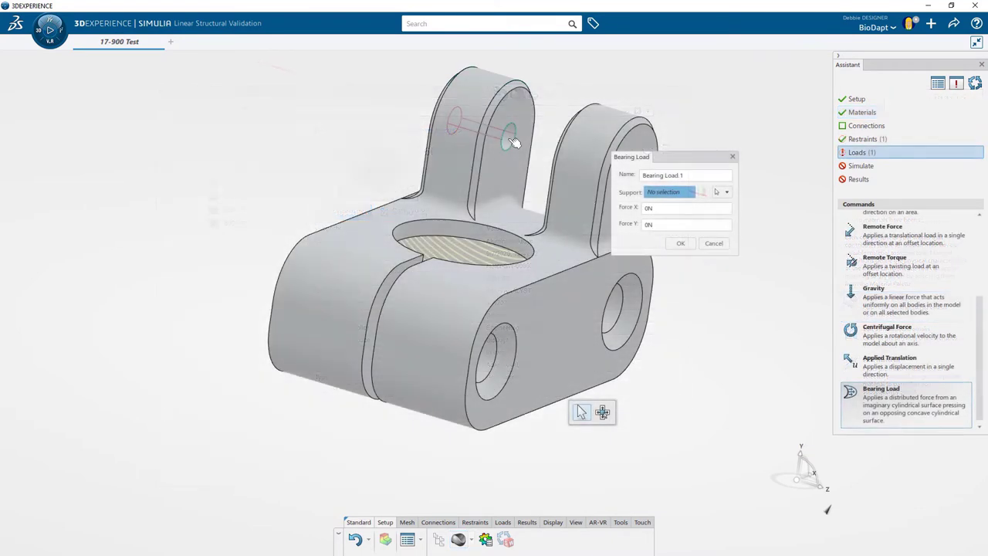
click(513, 142)
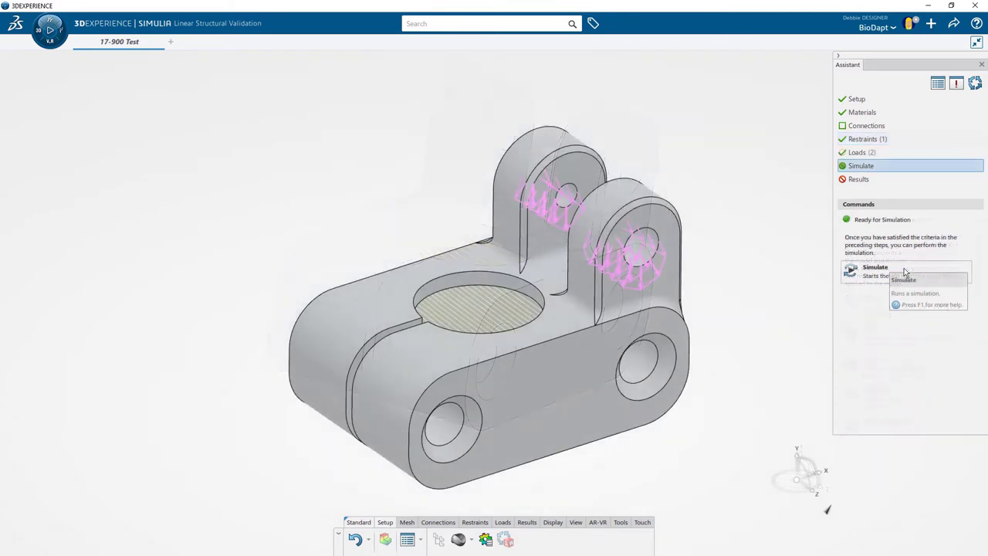
click(888, 271)
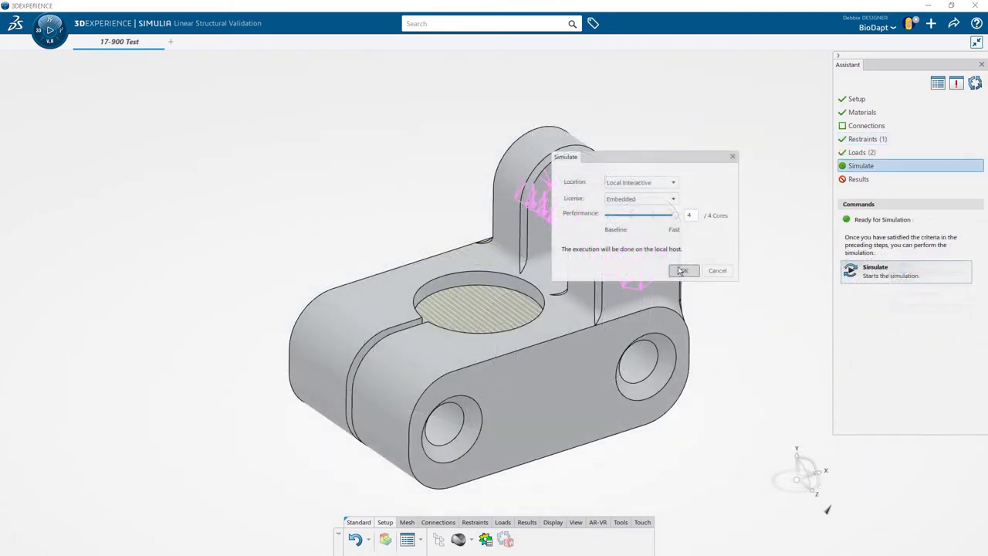
click(682, 270)
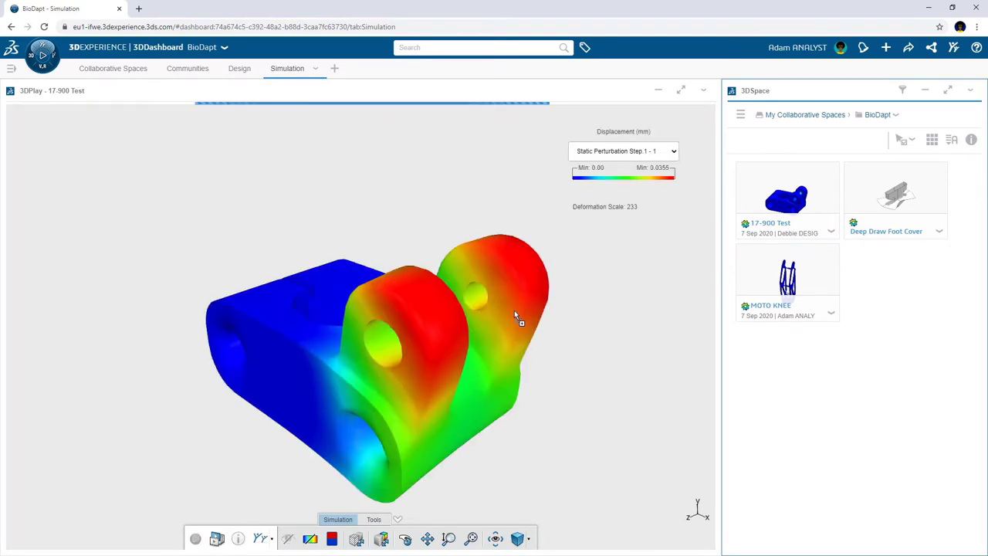
Switch the 17-900 Test results from displacement to Von Mises Stress.
middle_drag(514, 448, 536, 437)
click(217, 538)
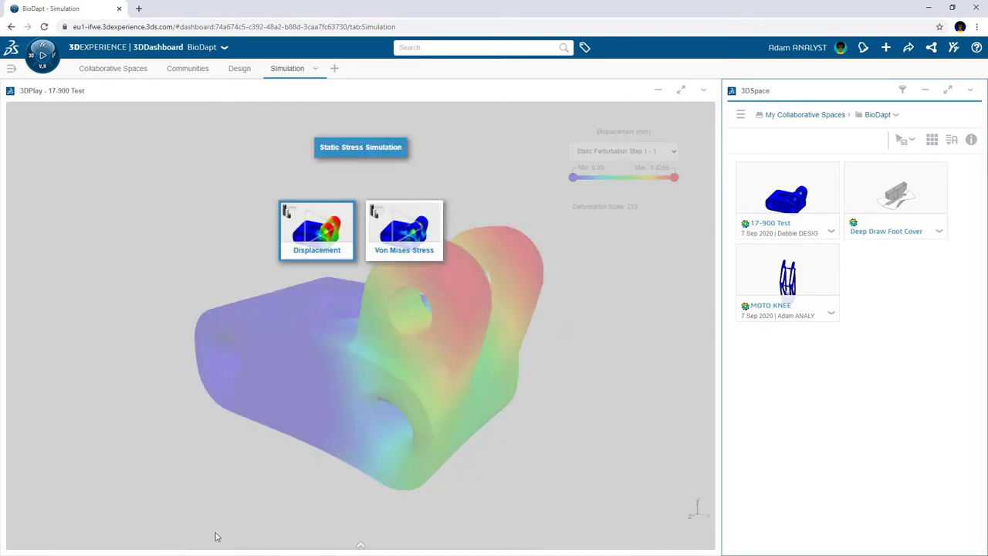
click(401, 238)
middle_drag(540, 463, 641, 477)
Open MOTO KNEE in Collaborative Lifecycle from the Collaborative Industry Innovator role.
click(787, 277)
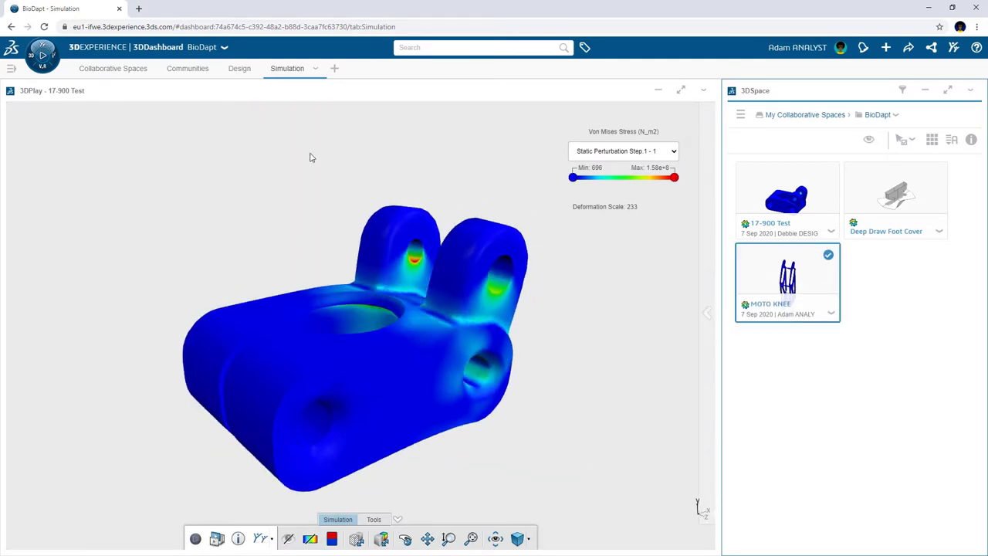
click(47, 58)
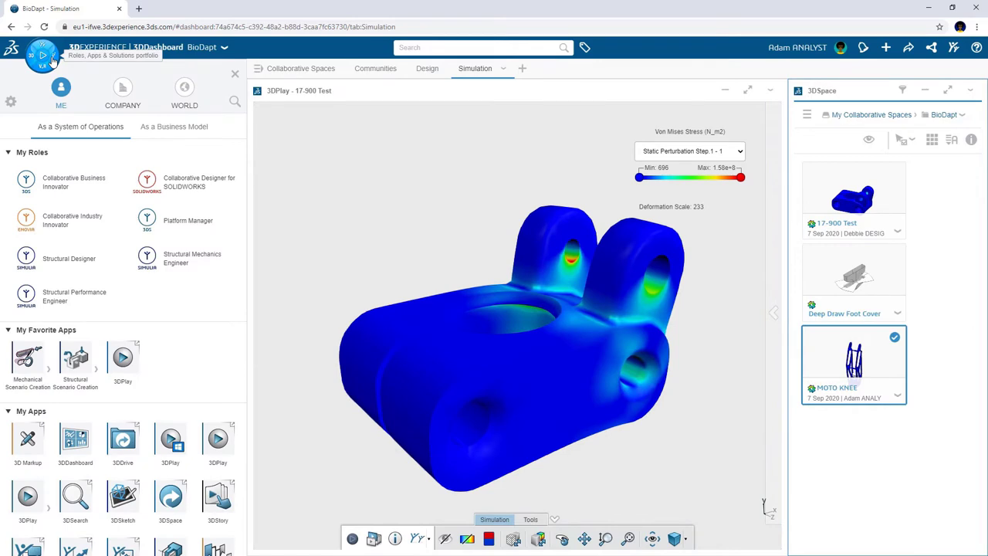
click(78, 216)
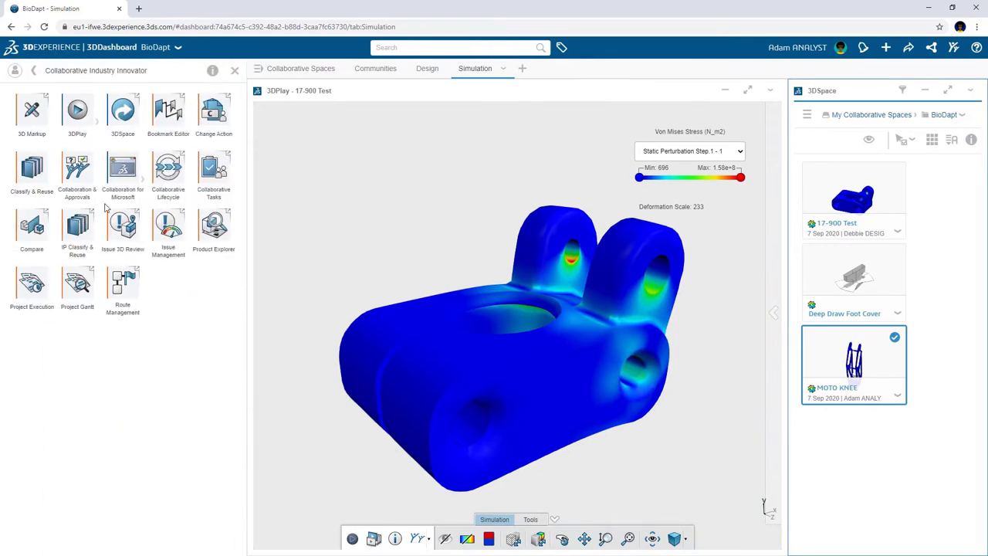
click(169, 174)
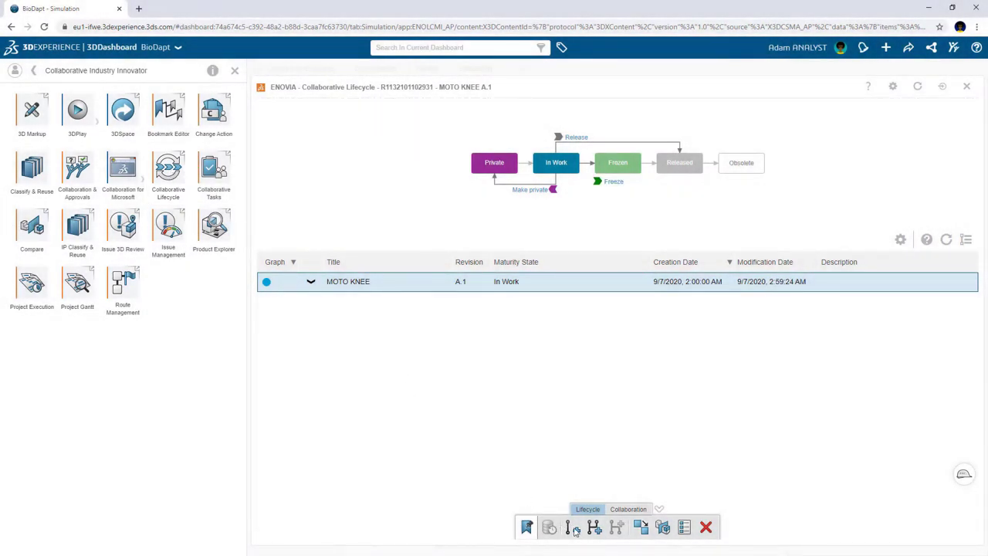
Revise MOTO KNEE to B.1, then start Mechanical Scenario Creation from the compass.
click(573, 528)
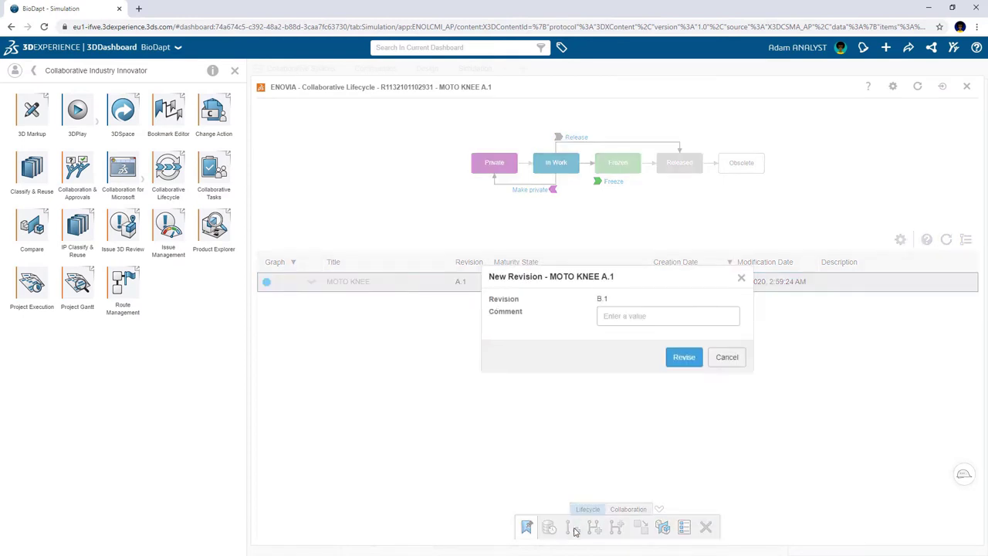
click(684, 357)
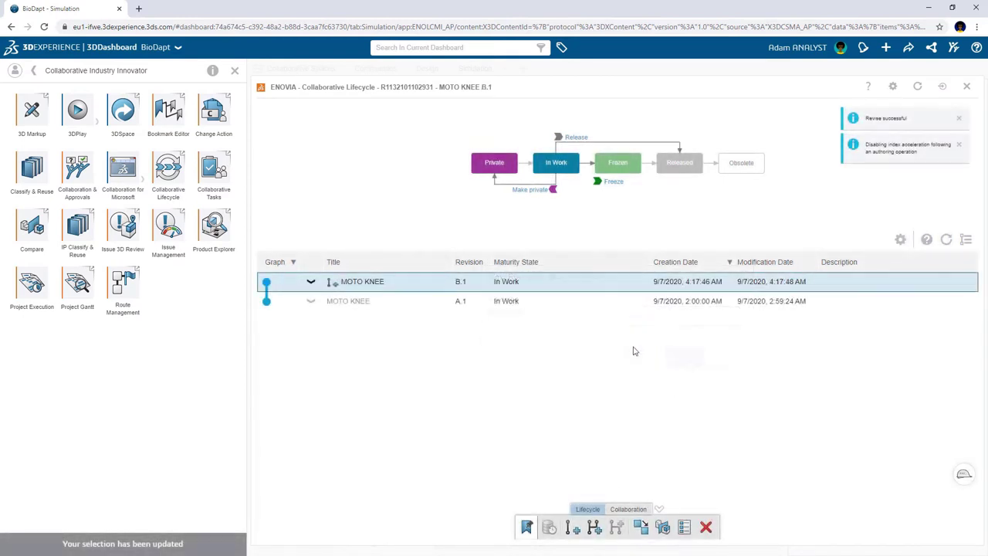
click(34, 71)
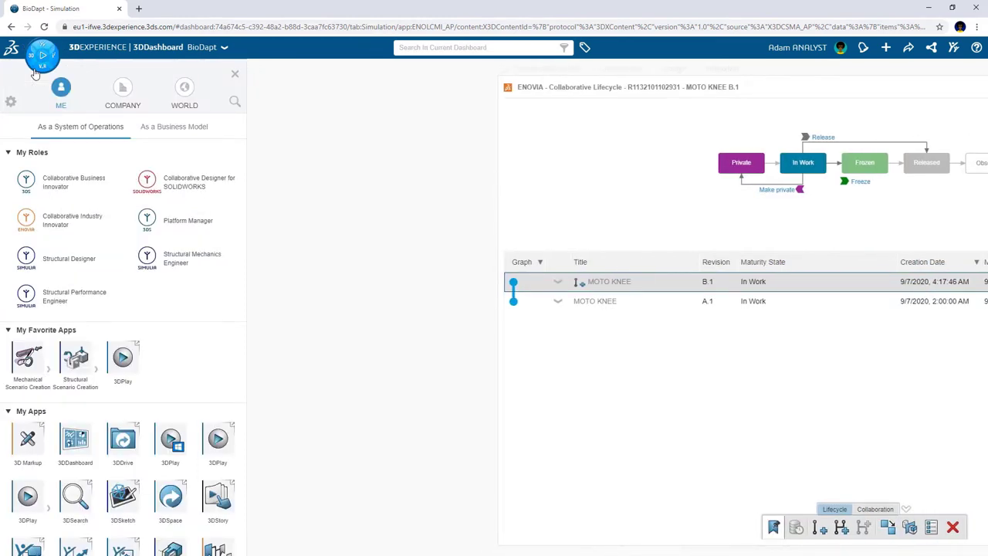
click(31, 359)
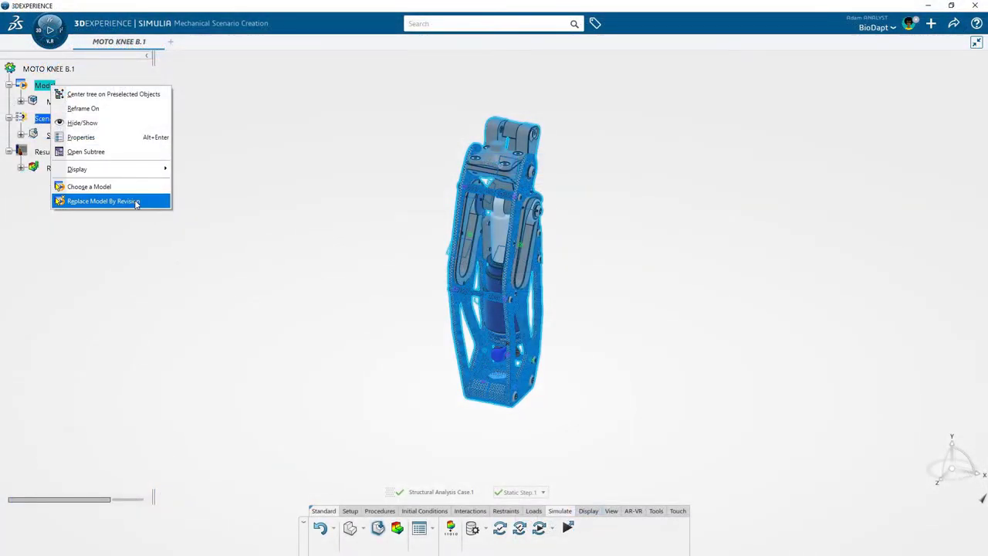
Open MOTO KNEE B.1, remove all existing supports, and run Structural Analysis Case.1.
click(136, 201)
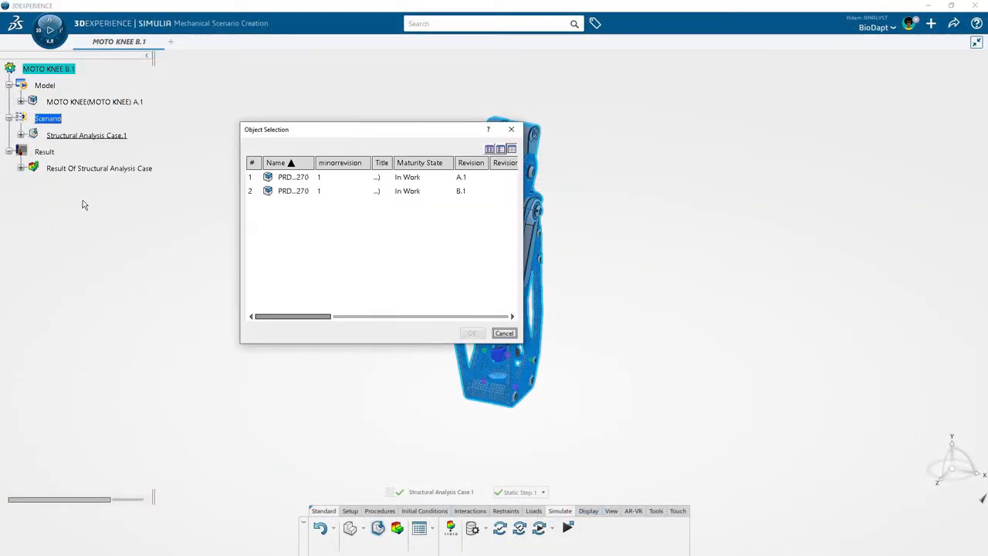
click(266, 191)
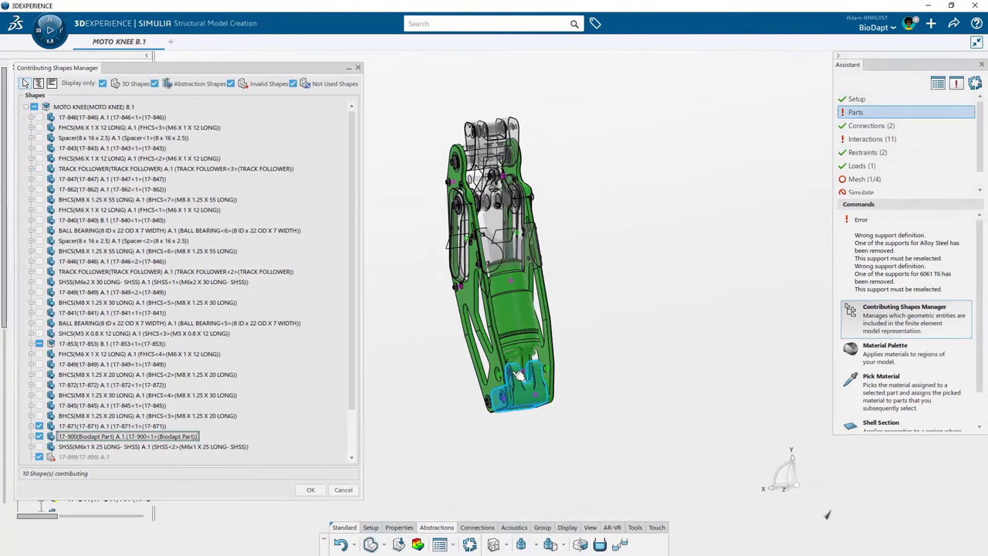
scroll(519, 376, up, 10)
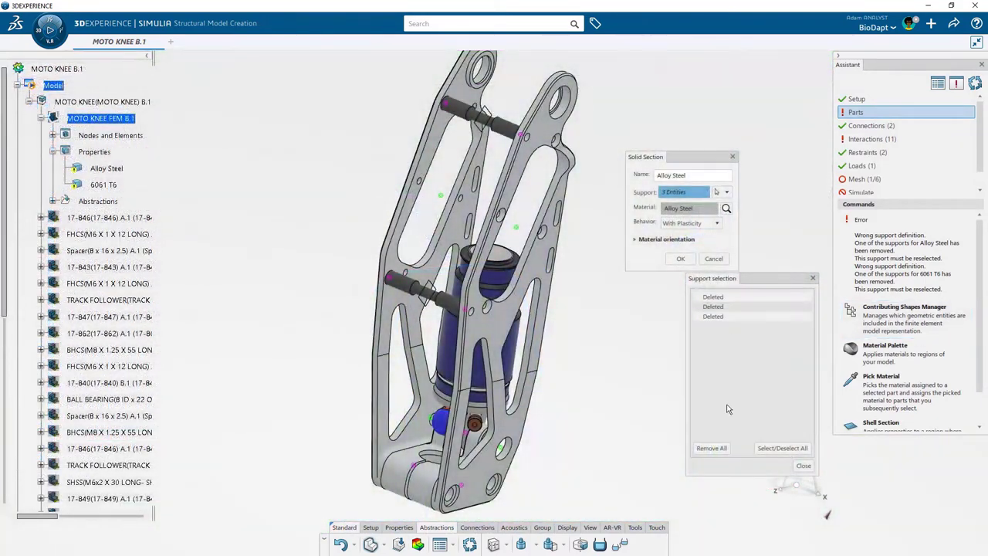
click(719, 450)
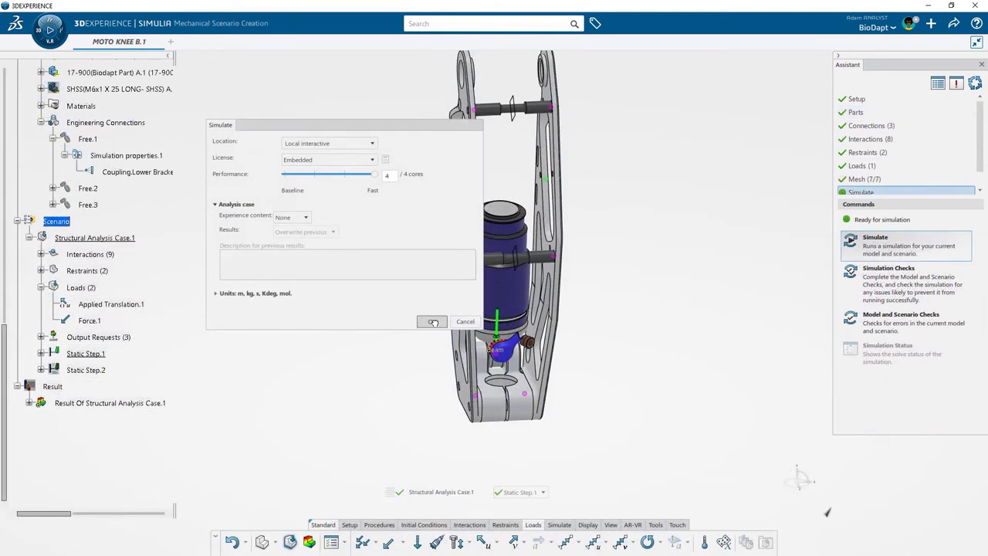
click(433, 322)
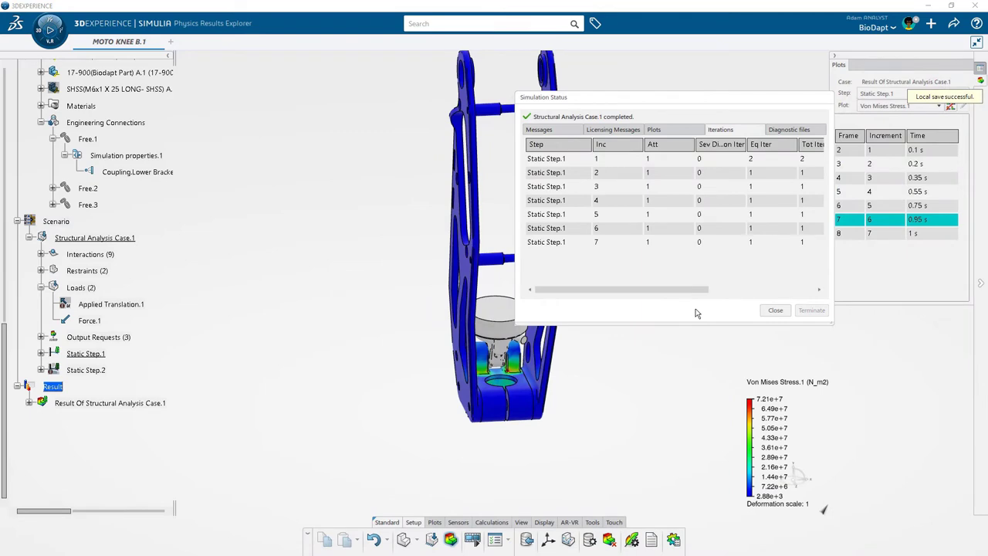
Close the Simulation Status report and animate all active result plots.
click(775, 309)
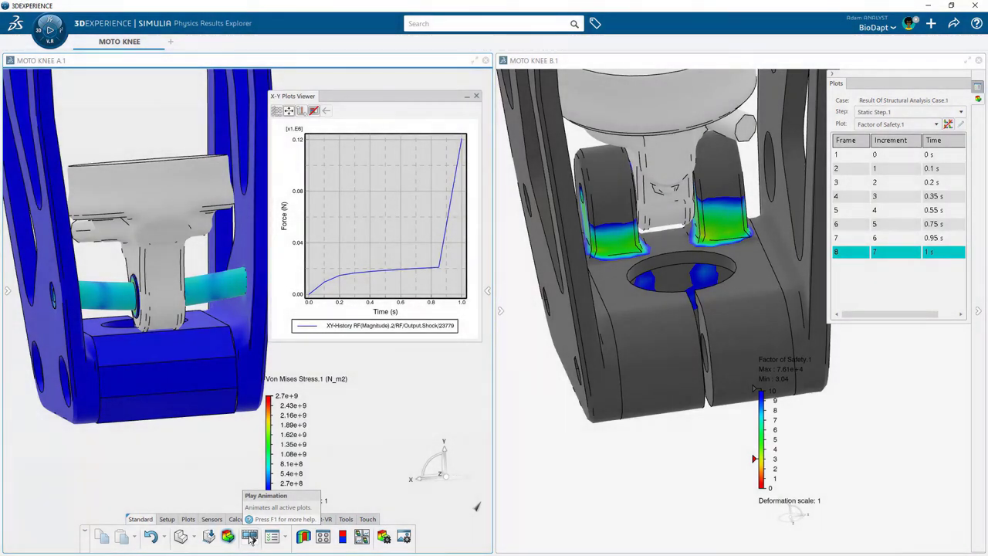
click(251, 538)
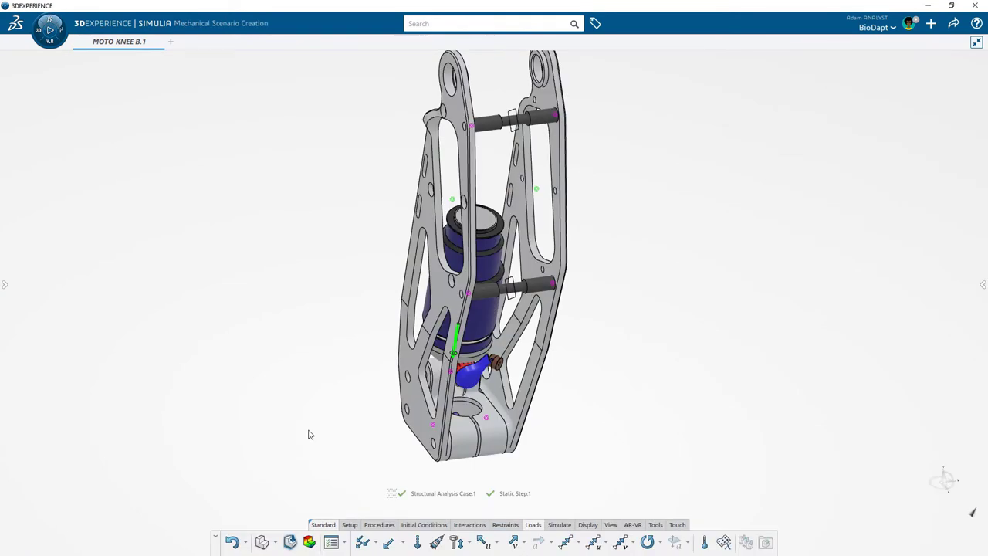
Use the Assistant to add an analysis case named 'Frequency'.
click(982, 286)
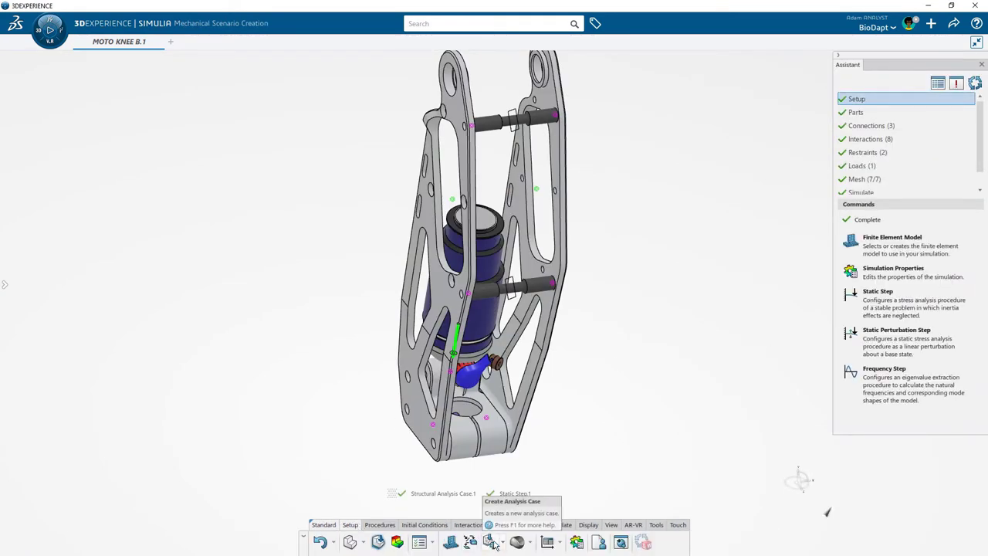
click(493, 542)
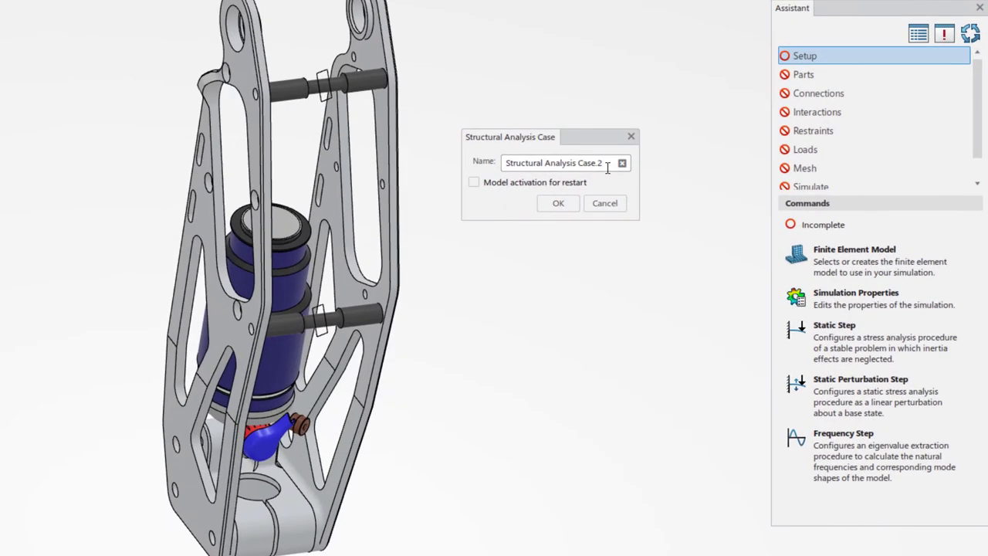
triple_click(609, 168)
text(Frequency)
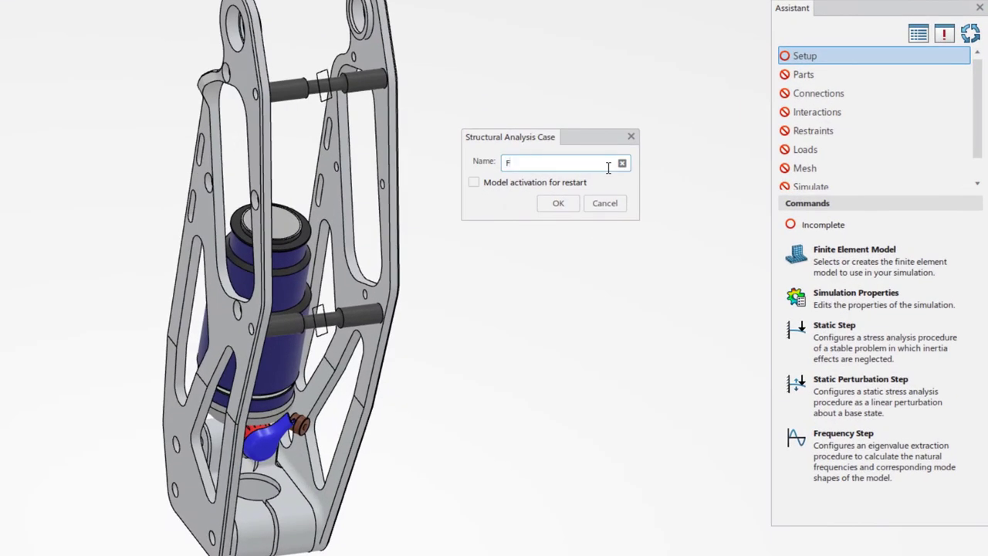
click(565, 206)
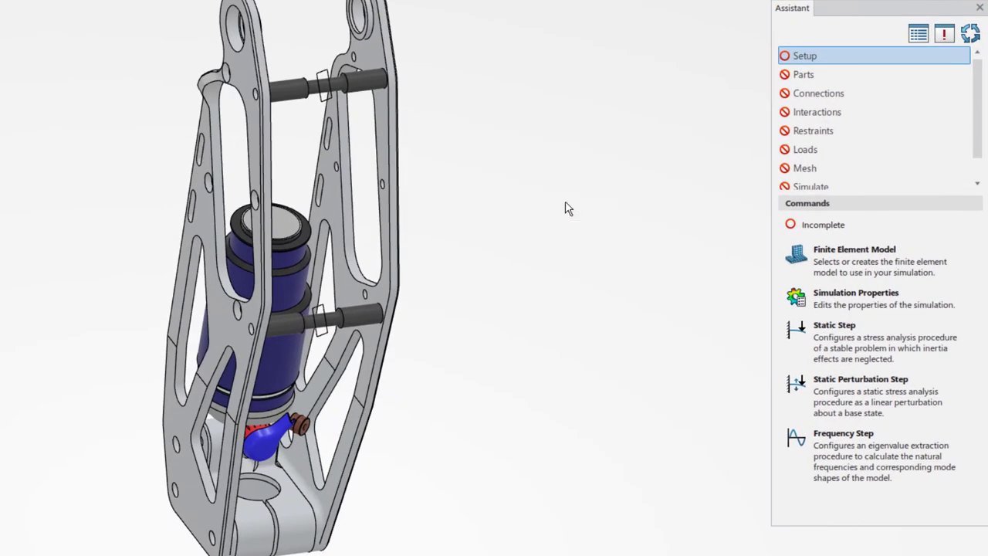
click(832, 451)
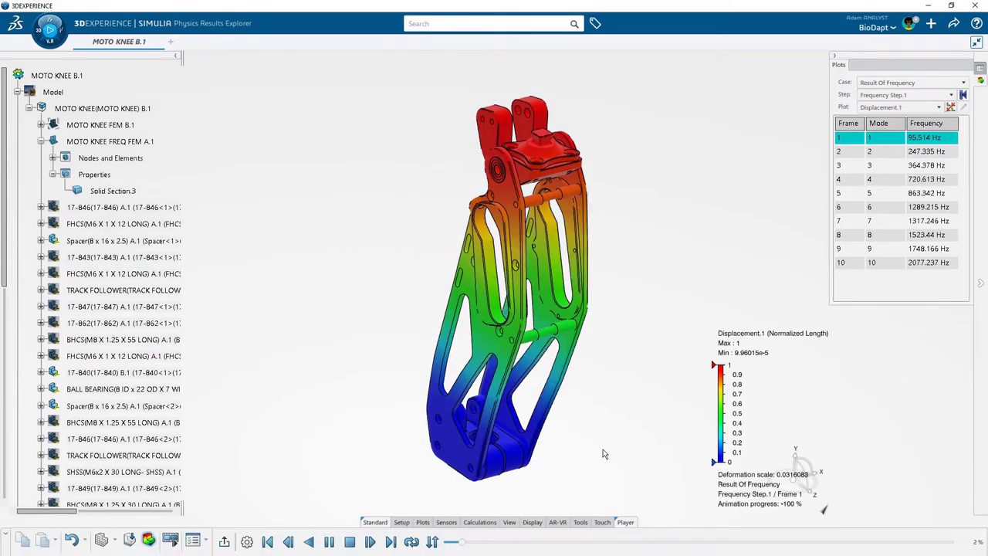
Show modes 5 (863.342 Hz) and 7 (1317.246 Hz), orbiting and zooming to inspect each shape.
middle_drag(605, 454, 503, 400)
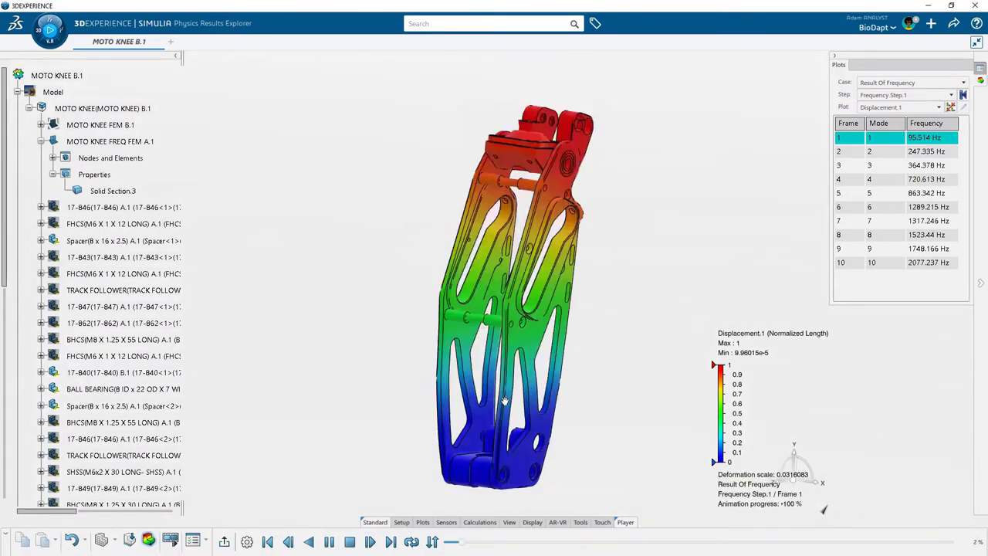
click(892, 193)
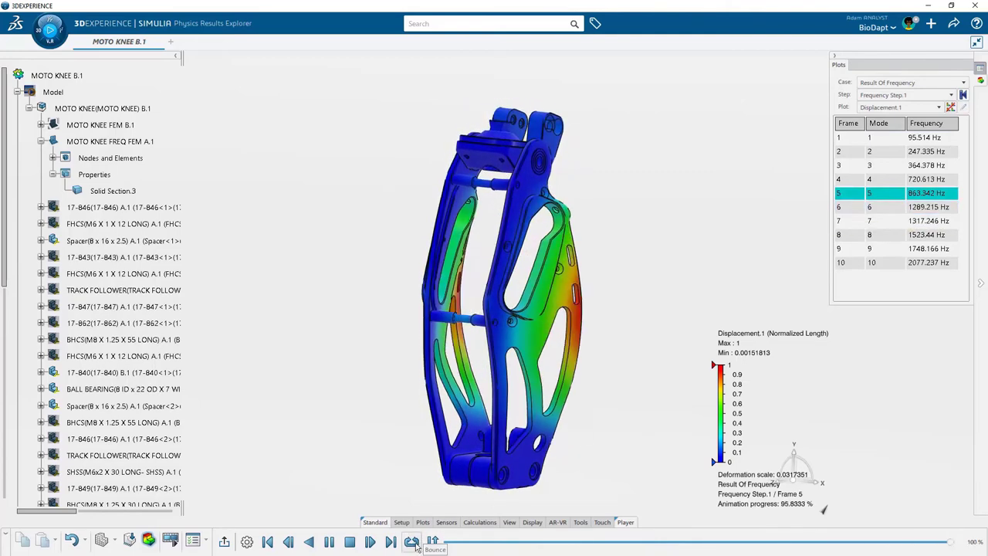
middle_drag(584, 291, 592, 305)
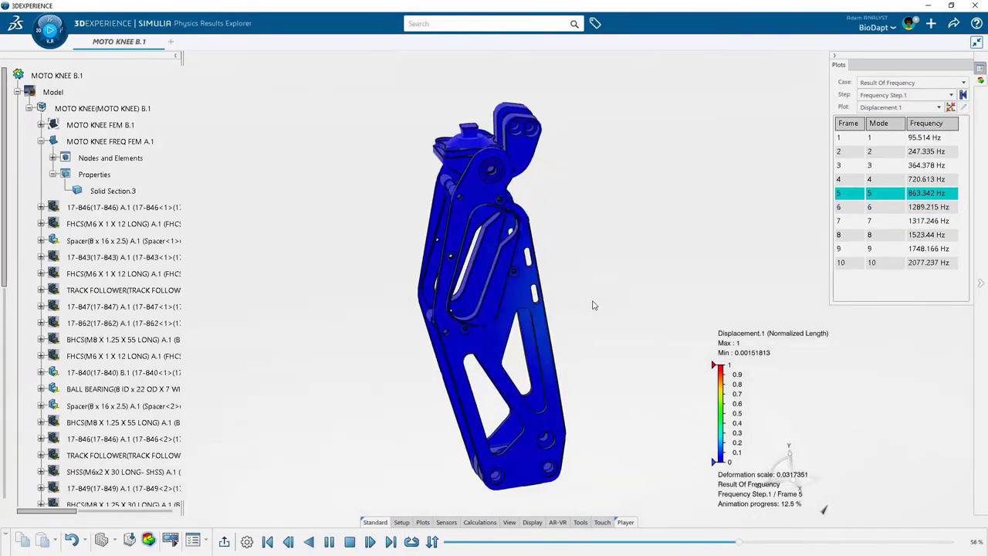
click(878, 222)
middle_drag(566, 338, 646, 436)
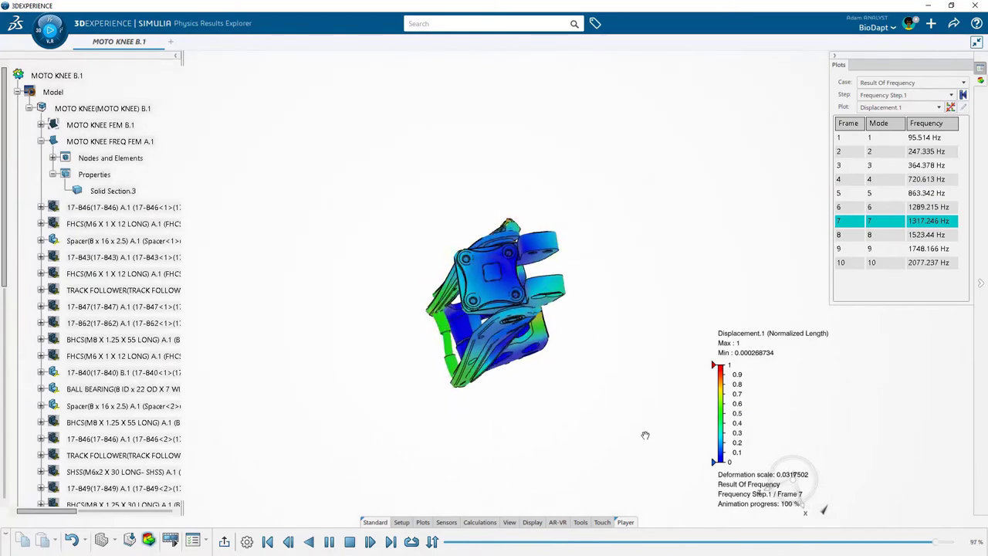
scroll(503, 333, up, 5)
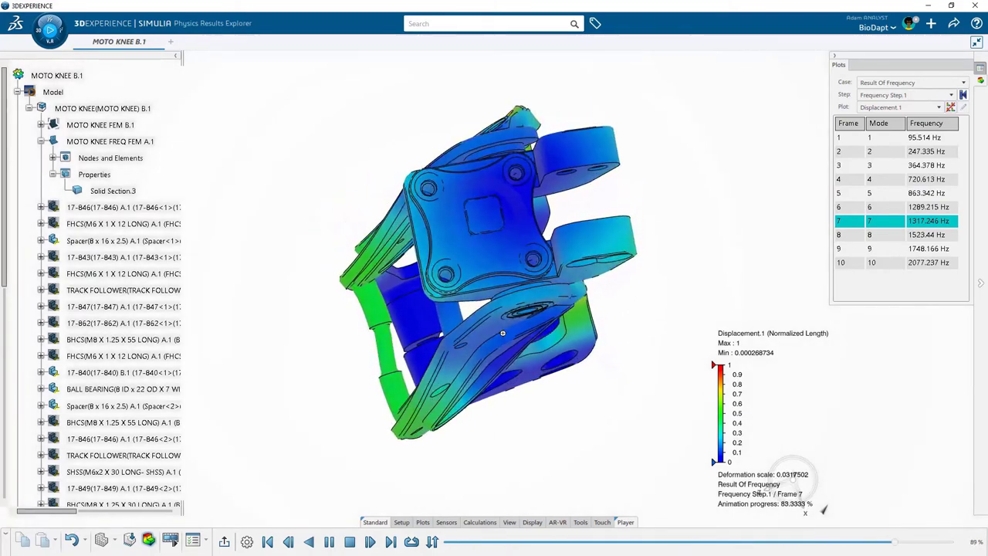
middle_drag(503, 334, 573, 322)
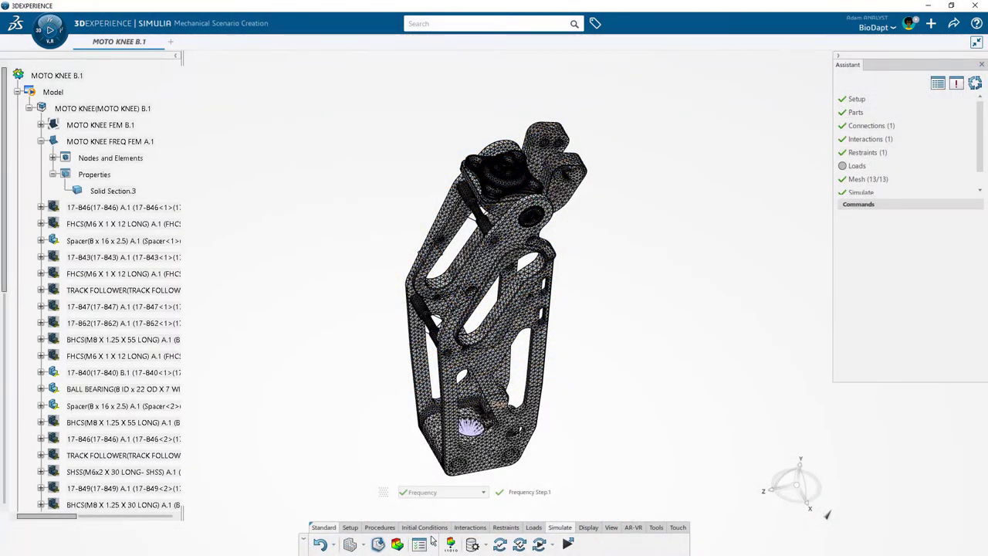
Add Random Vibration Step.1 with frequencies 1–200 and 0.2 damping through last mode 200.
click(379, 527)
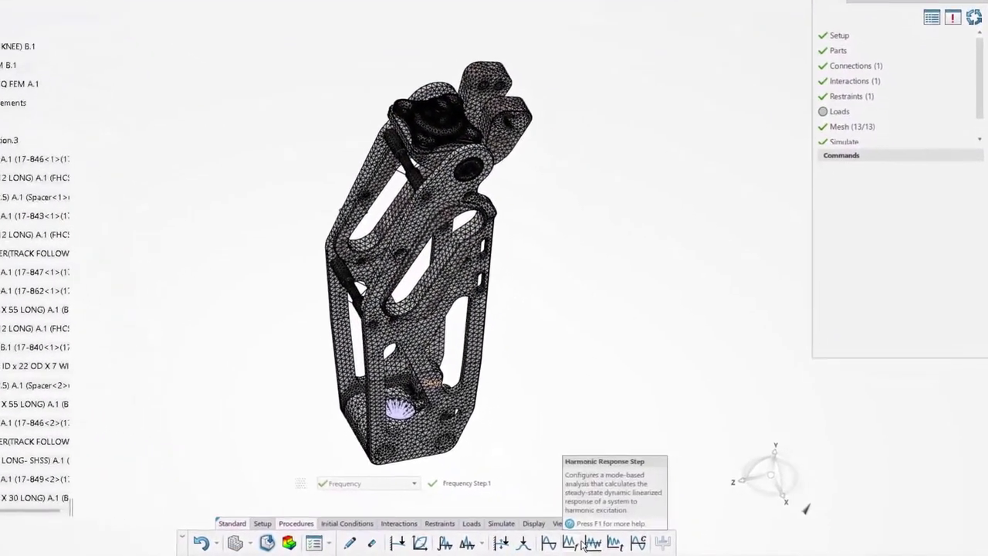
click(555, 543)
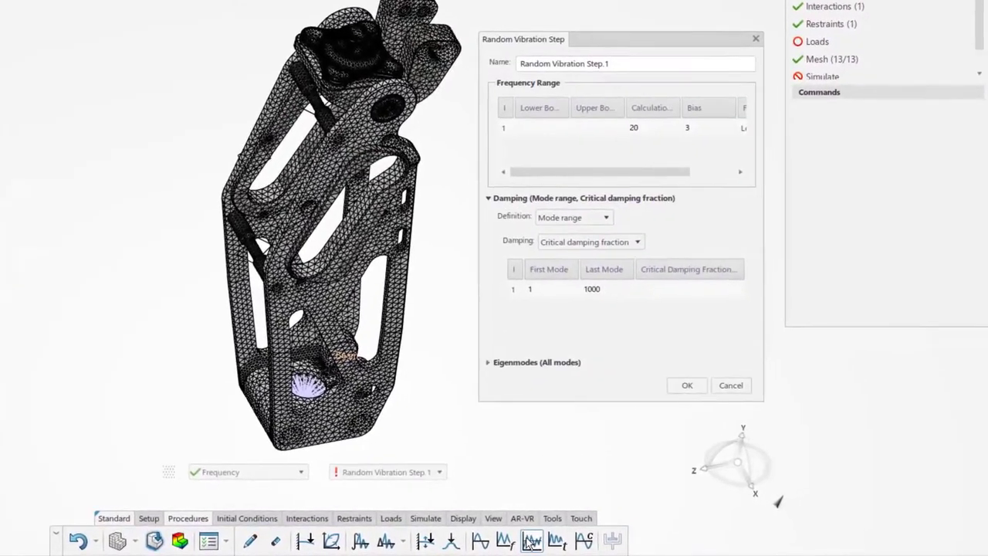
click(542, 121)
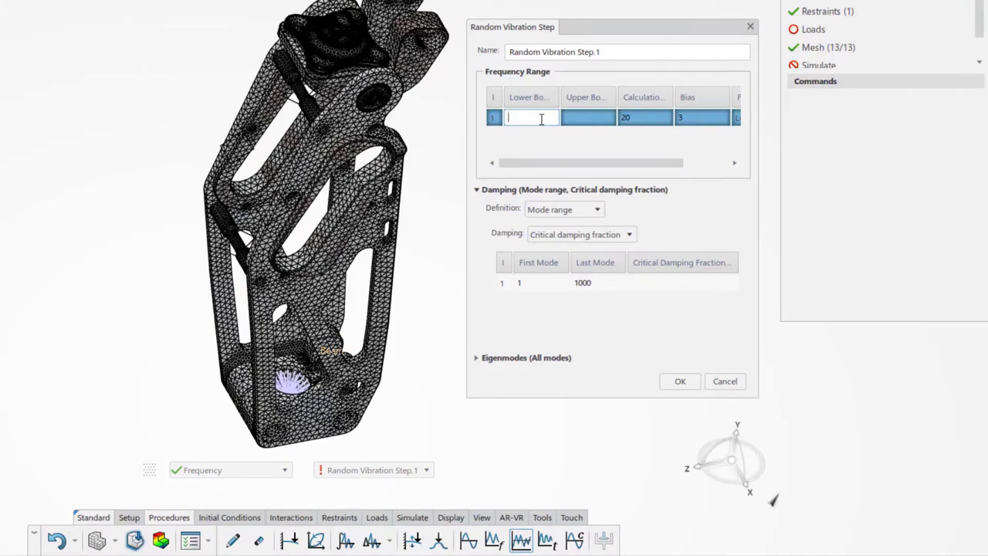
text(1)
key(Tab)
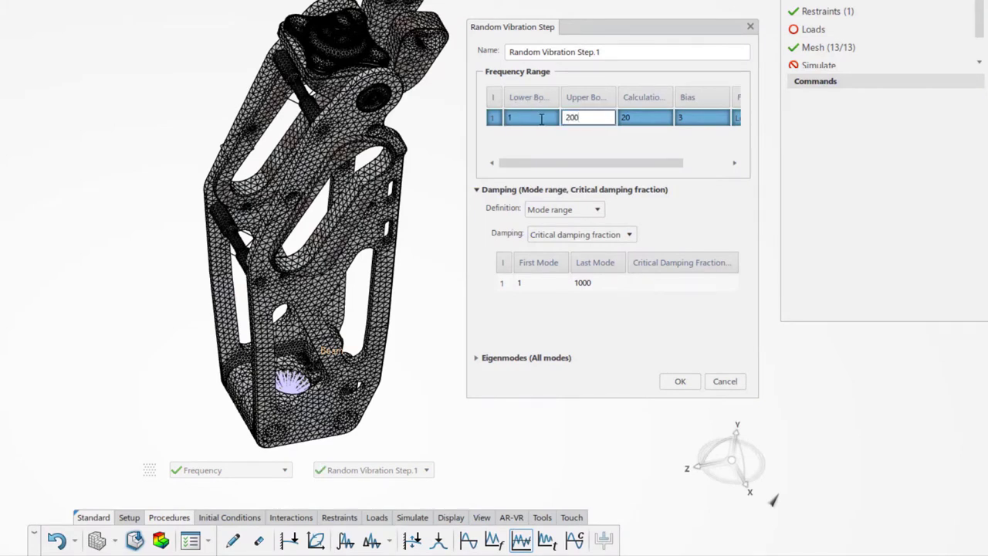
click(591, 282)
text(200)
key(Tab)
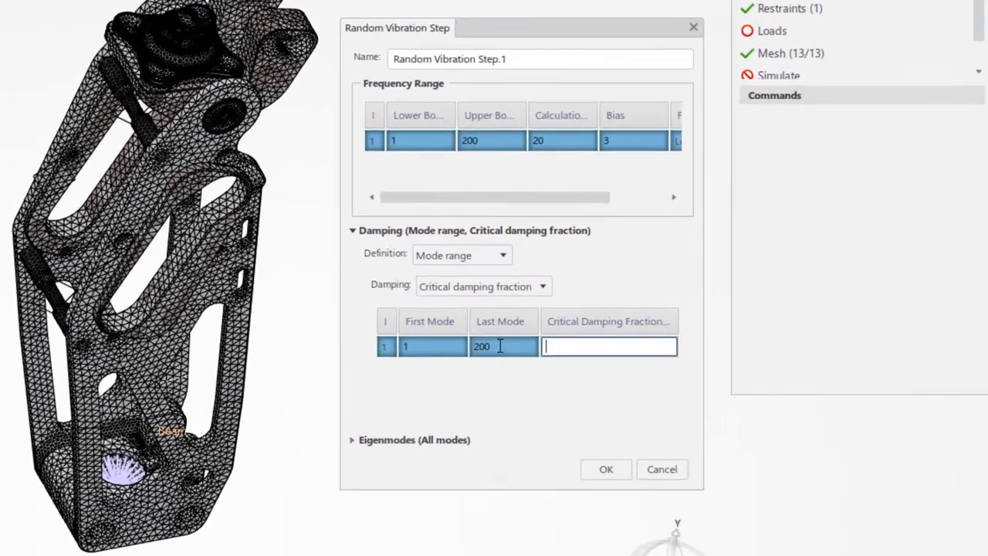
text(.2)
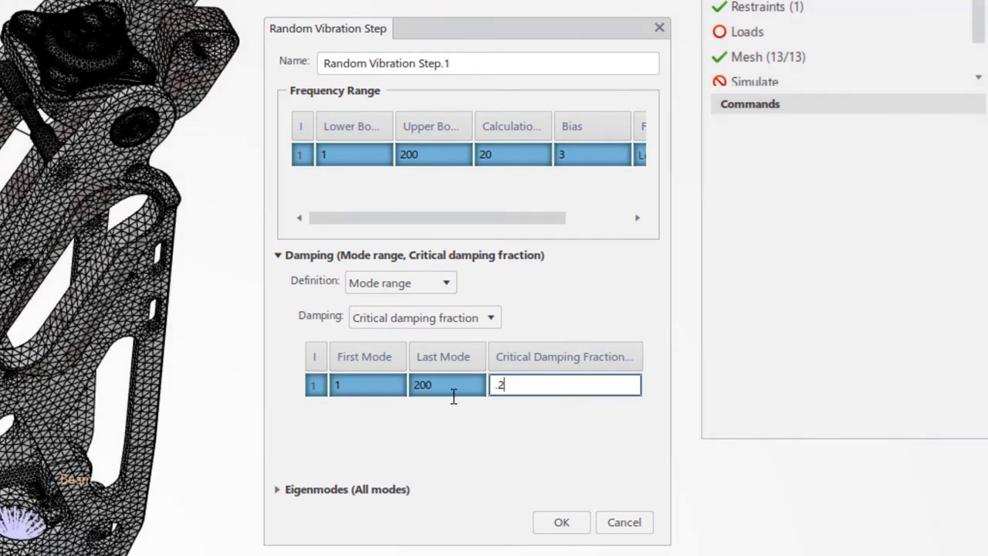
click(561, 522)
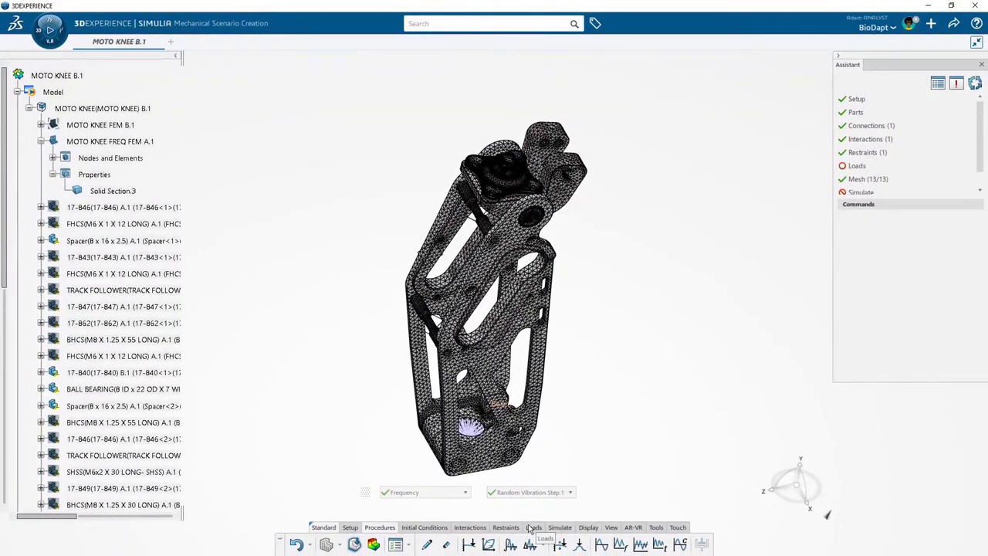
Add an acceleration base motion load to the knee frame.
click(533, 527)
click(675, 545)
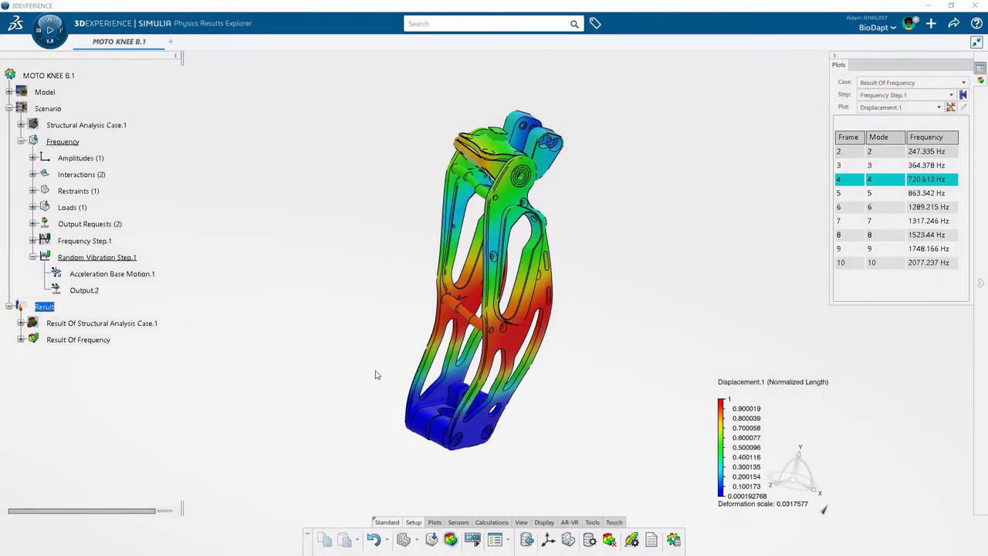
middle_drag(618, 408, 568, 395)
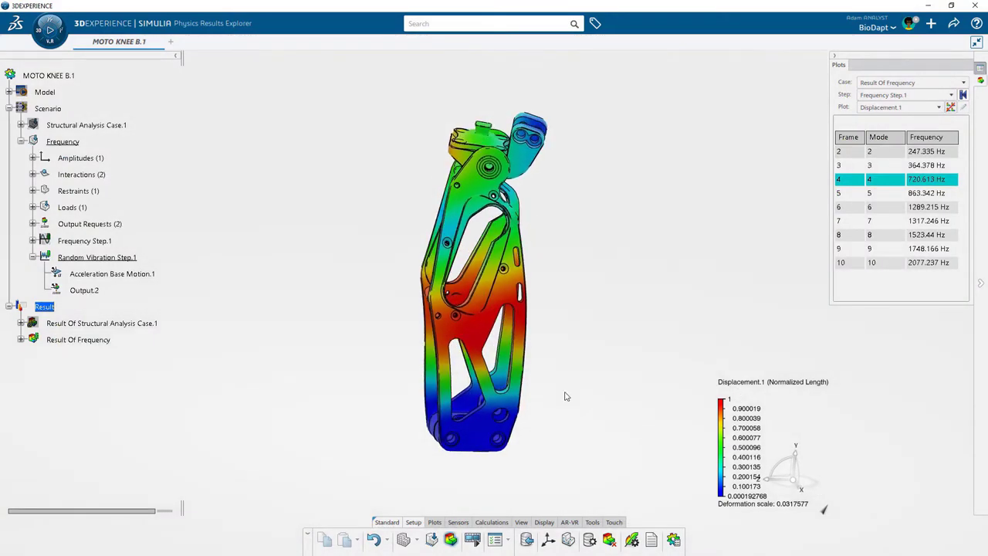
Animate mode 8 (1523.44 Hz), then mode 3 (364.378 Hz), and stop on a static contour.
click(471, 539)
middle_drag(410, 463, 535, 454)
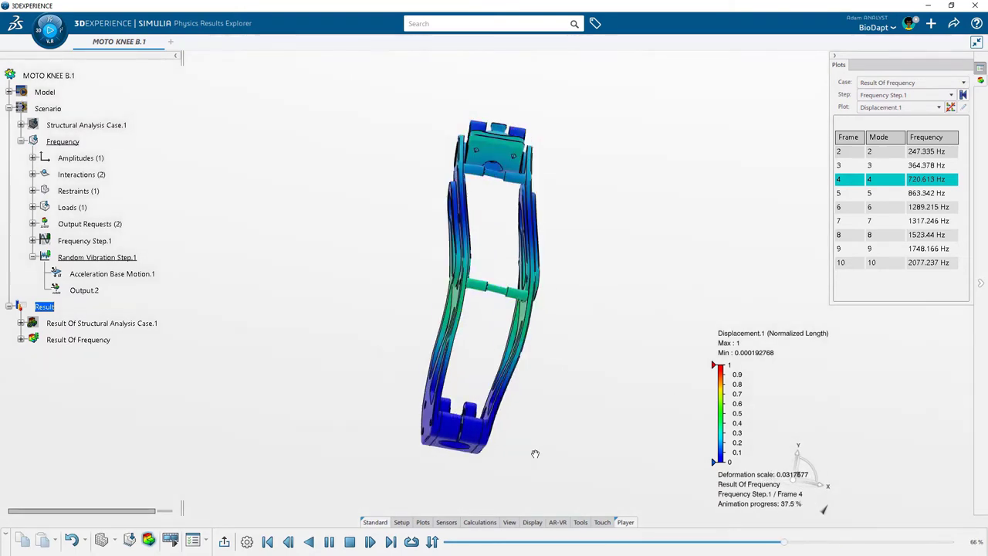
click(854, 235)
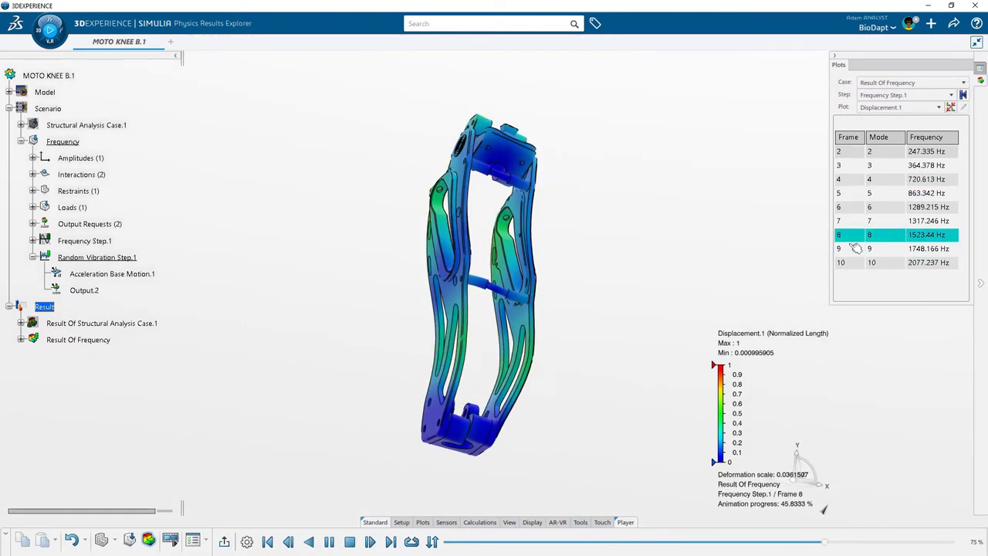
click(911, 167)
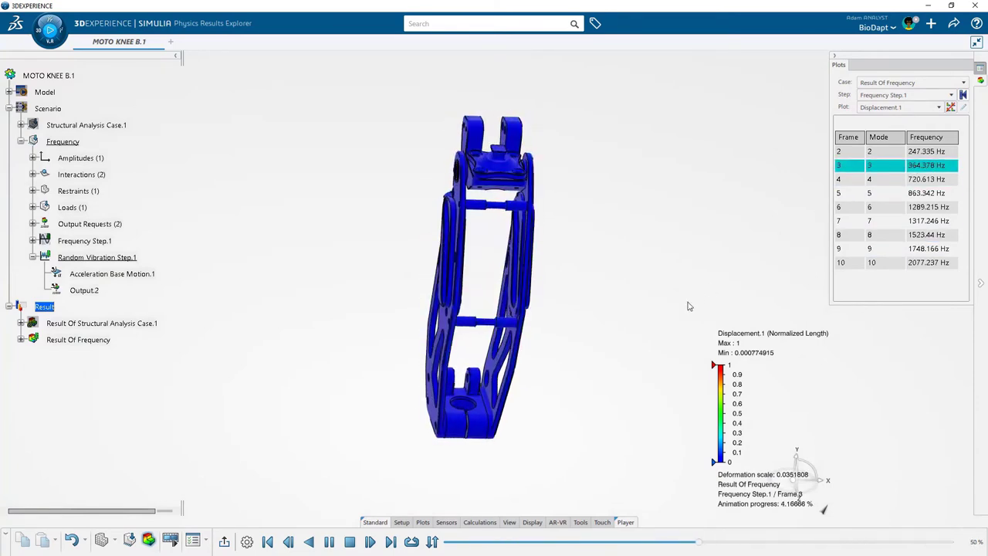
middle_drag(690, 307, 729, 296)
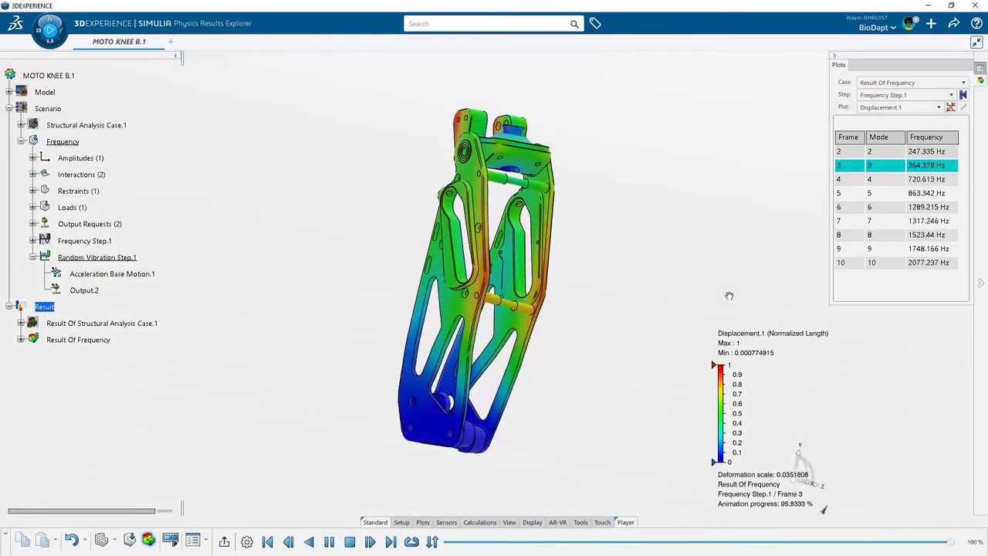
click(229, 543)
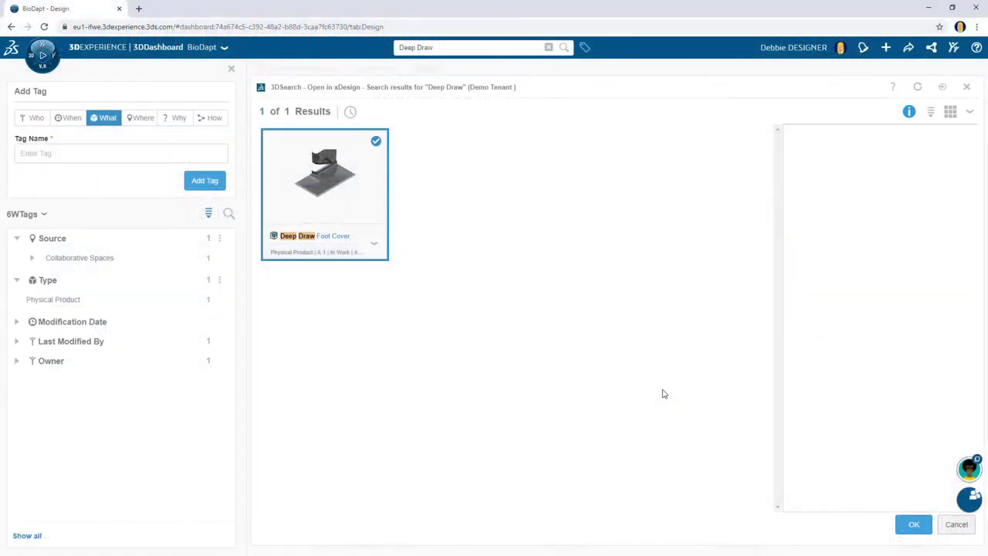
Open Deep Draw Foot Cover in xDesign and select the 1.2mm Blank body and Sketch.5.
click(915, 524)
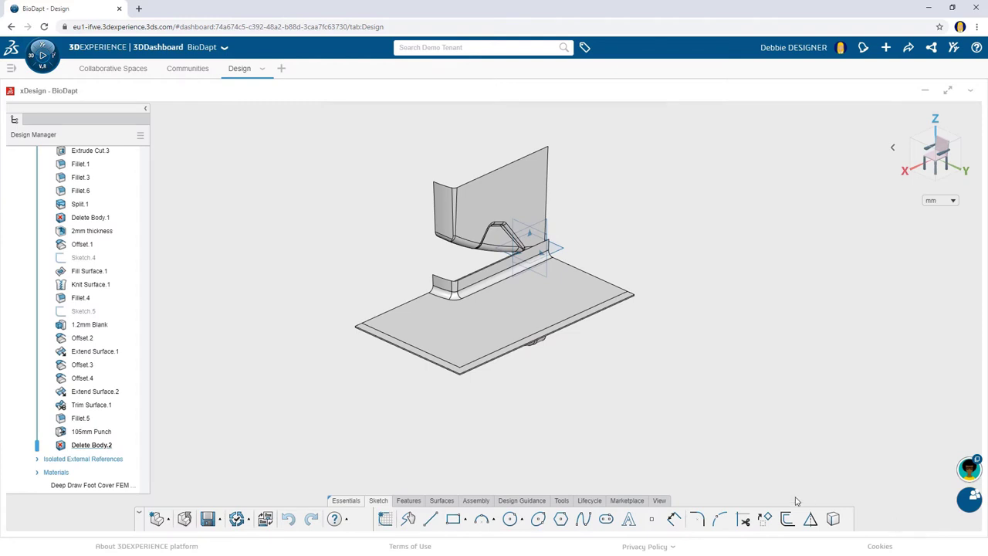
click(84, 326)
click(78, 312)
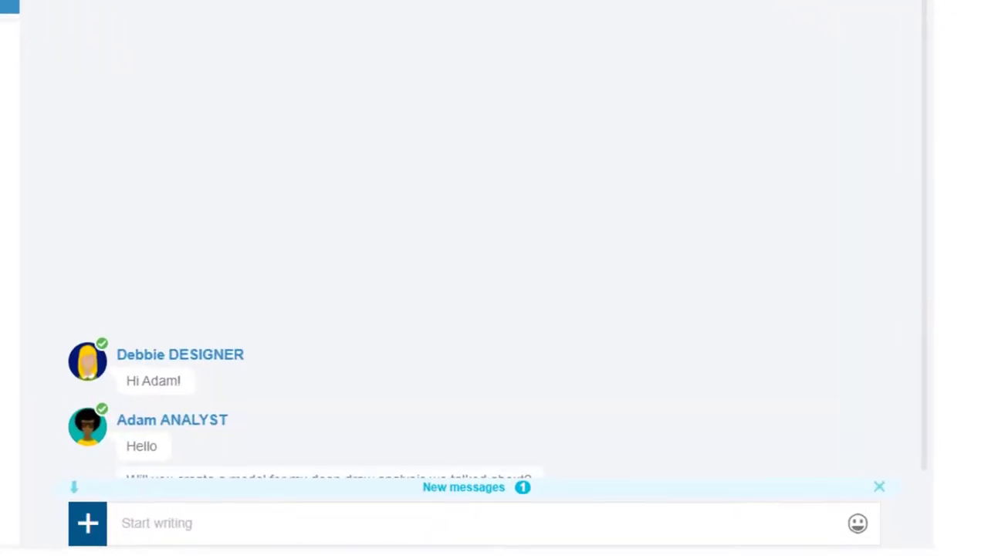
Send the chat replies 'Sure thing!' and 'Search for "Deep Draw" and you'll find it!'.
text(Sure thing!)
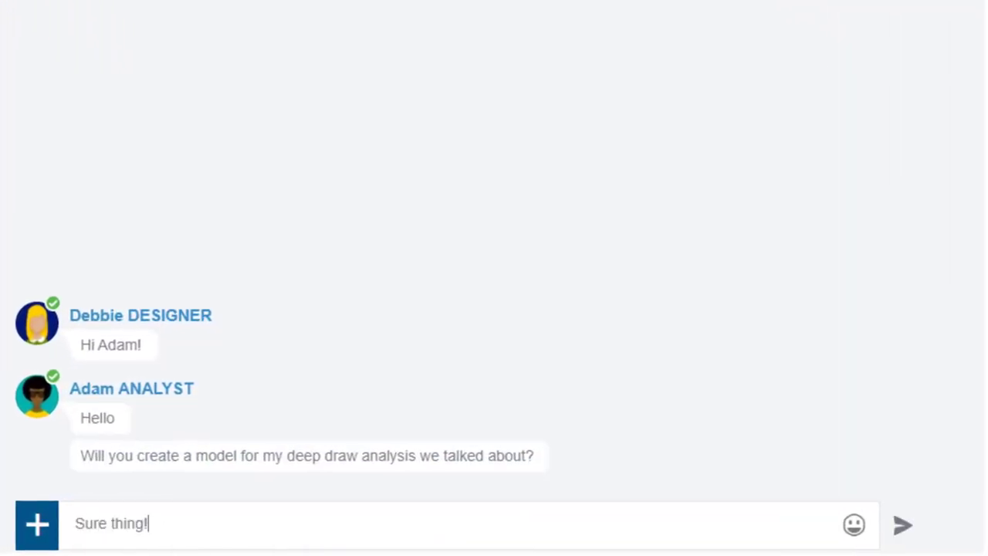
key(Return)
text(Search for )
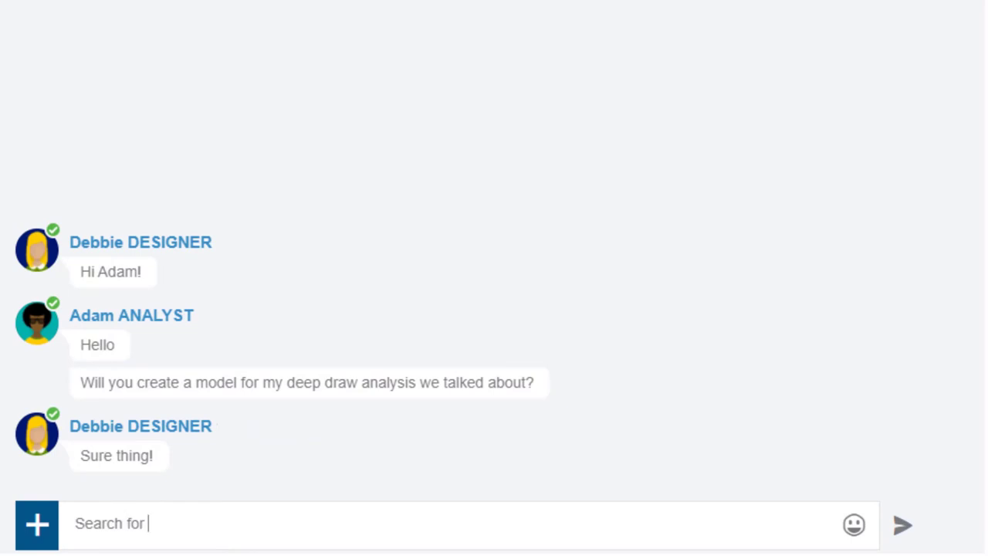
text("Deep Draw" and you')
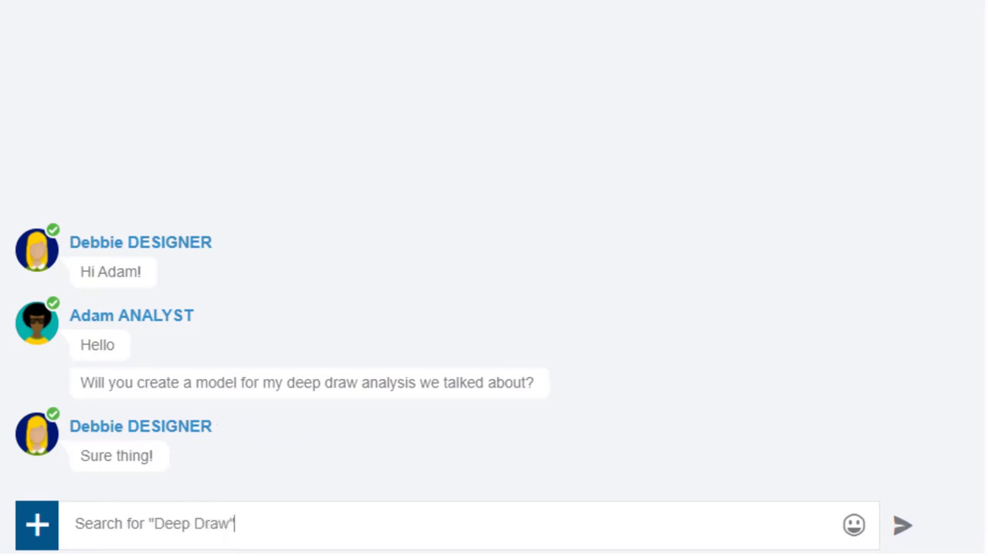
text(ll find it!)
key(Return)
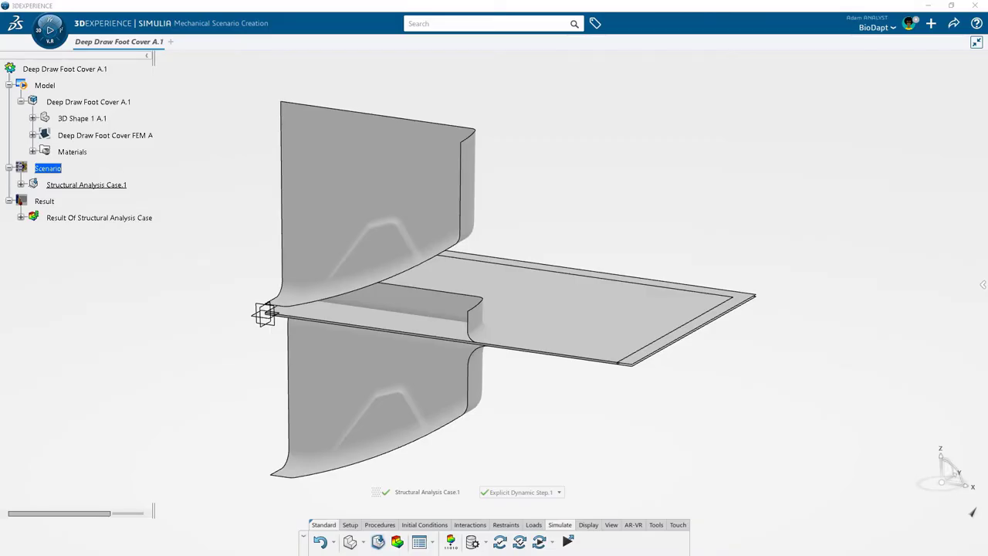
Expand Structural Analysis Case.1 and inspect the Punch down 105mm and punch up 110mm loads.
mouse_move(224, 376)
middle_down()
mouse_move(236, 371)
mouse_move(146, 408)
mouse_move(238, 369)
middle_up()
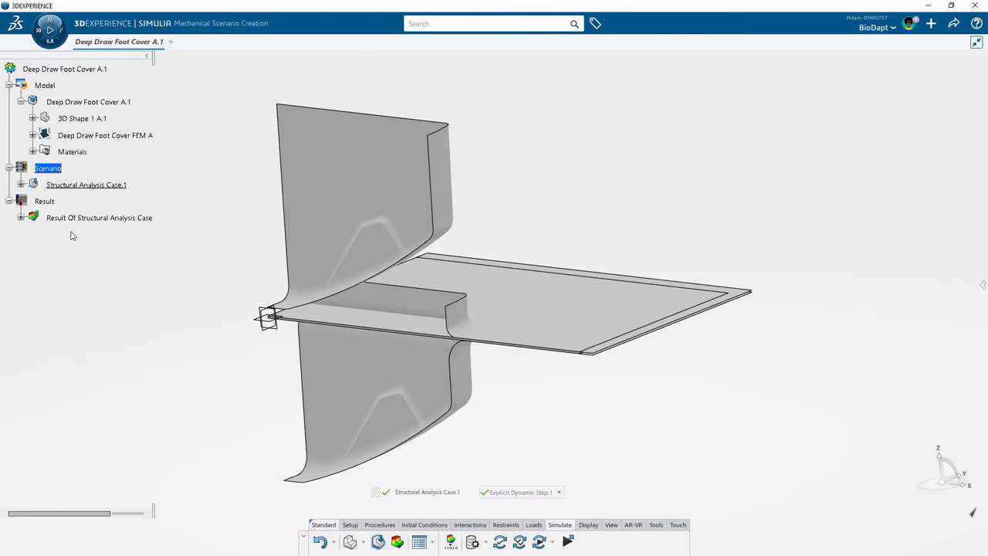
click(21, 185)
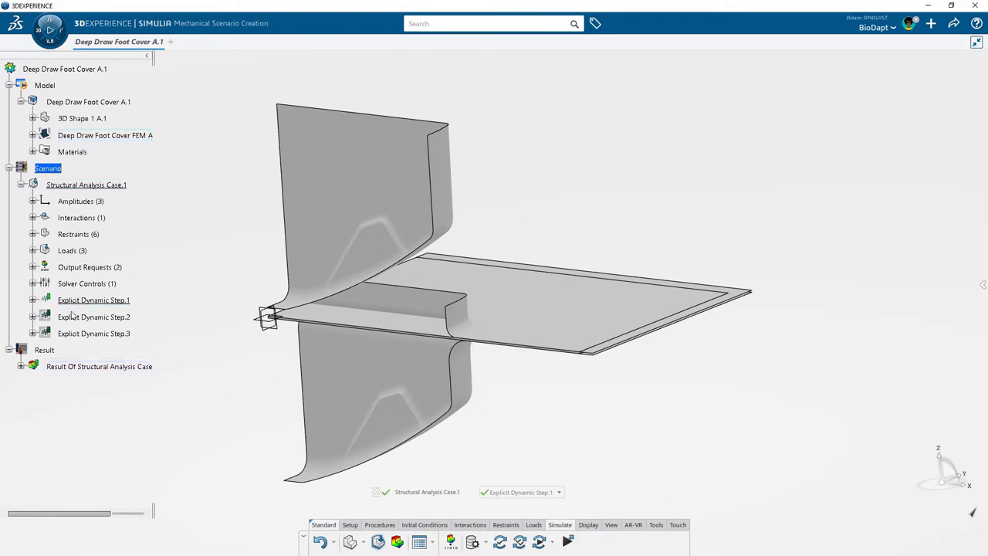
click(420, 543)
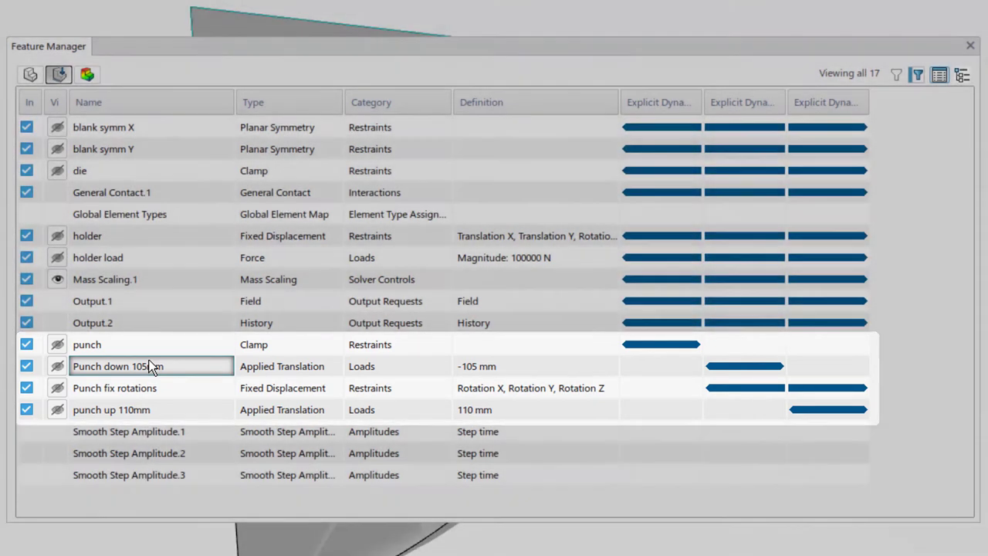
click(152, 368)
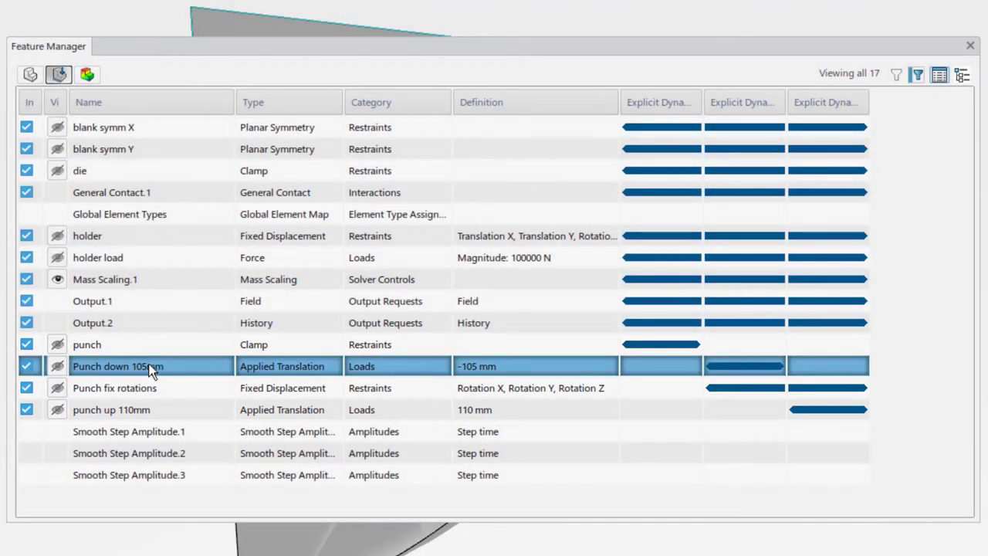
click(163, 410)
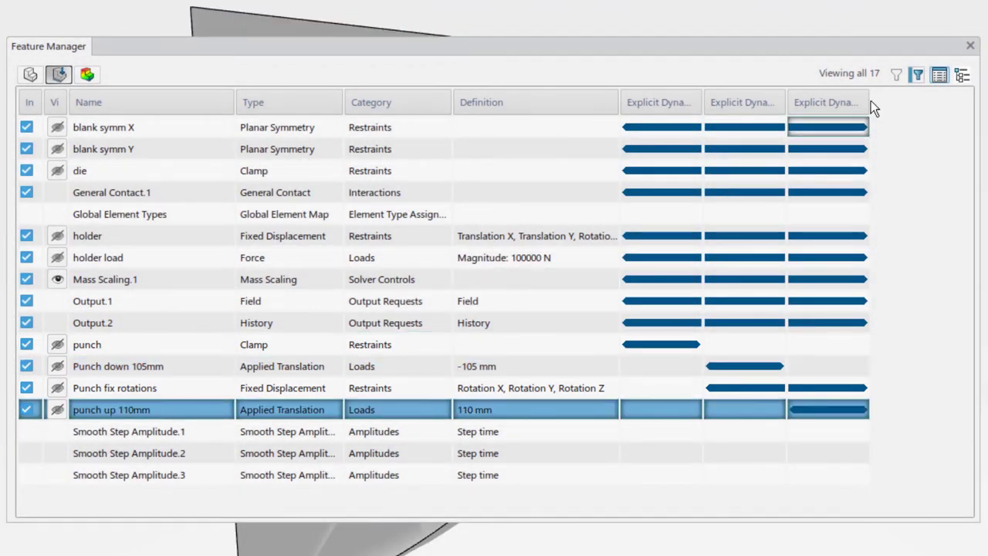
click(971, 48)
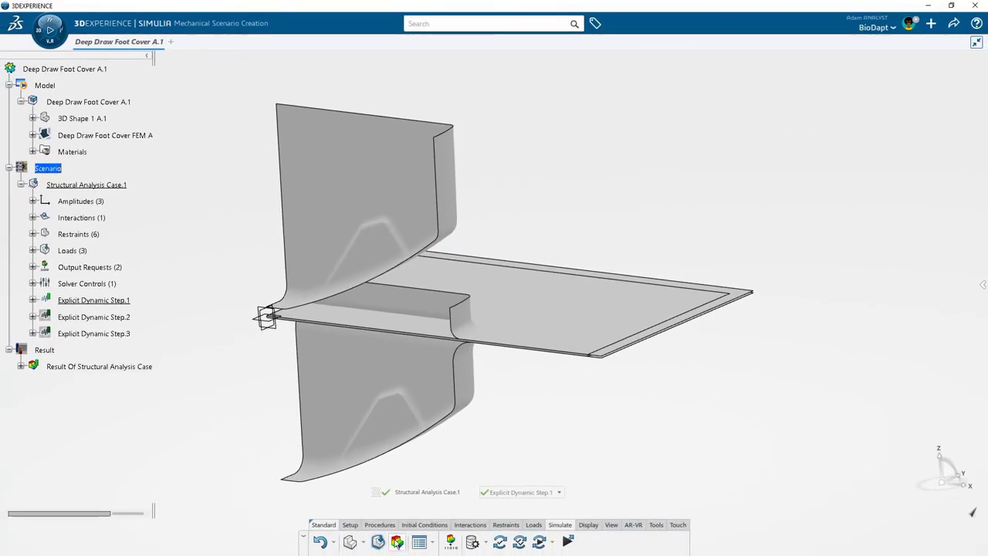
click(397, 541)
Animate the deformation and activate the Thickness.1 field plot.
click(444, 539)
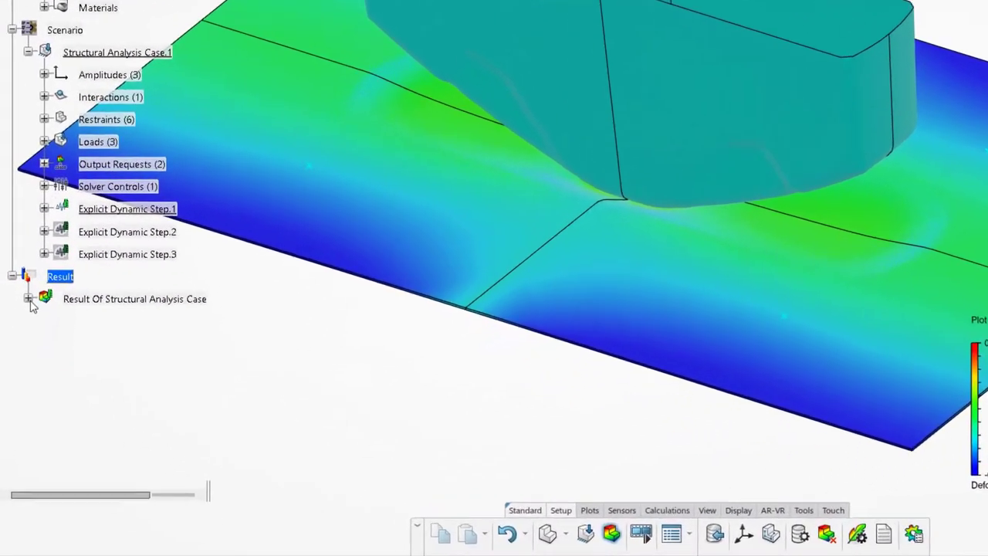
click(28, 299)
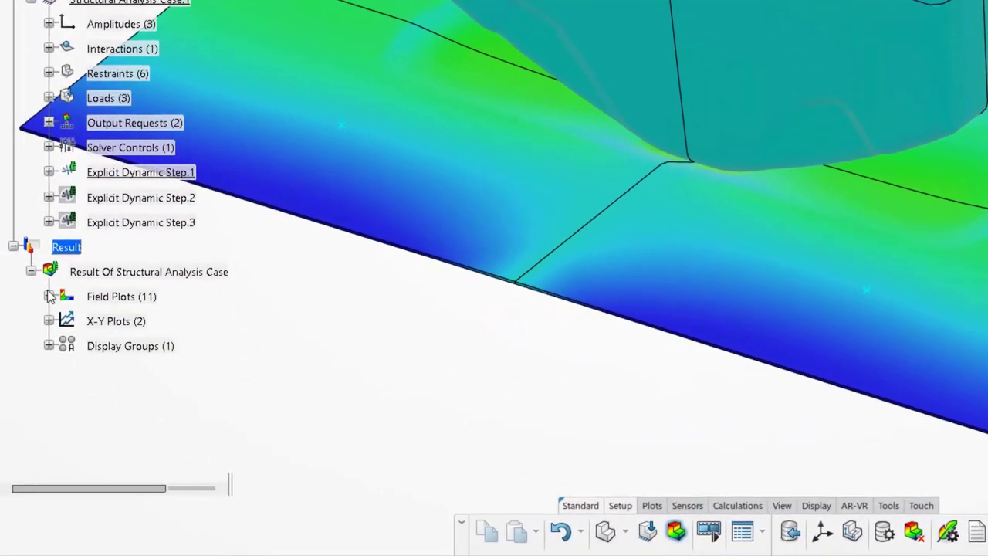
click(43, 317)
right_click(120, 392)
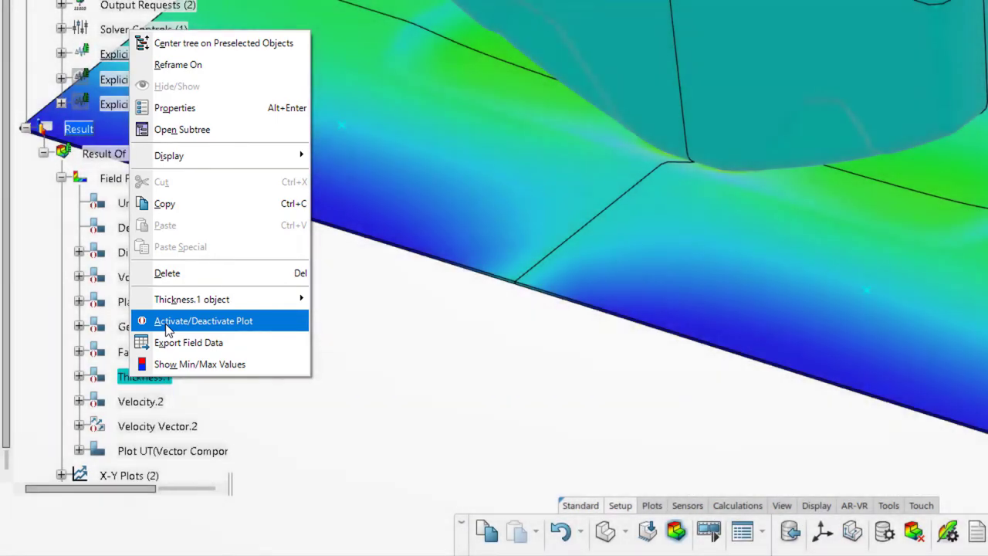
click(167, 322)
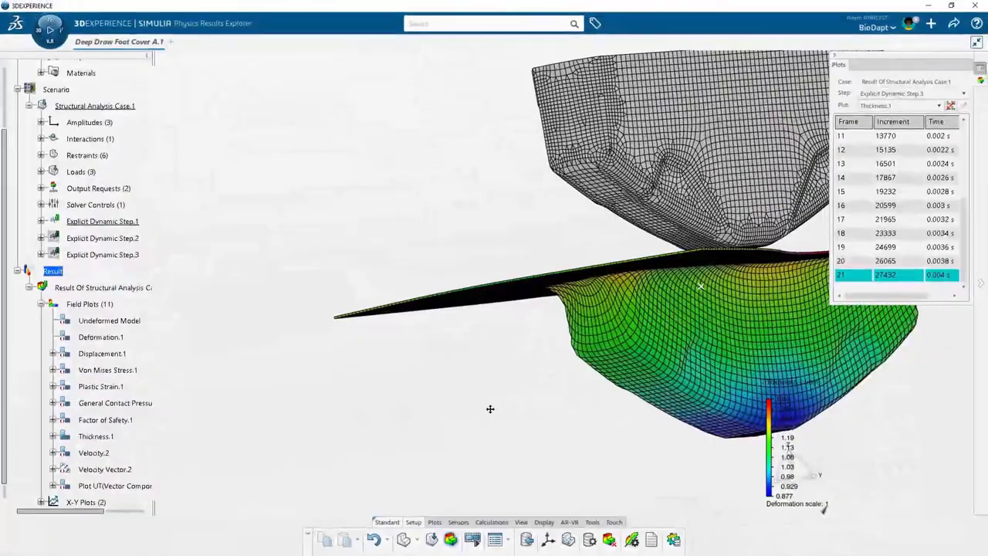
Orbit around the formed sheet and reactivate the UT (Vector Component) displacement plot.
middle_drag(490, 409, 415, 417)
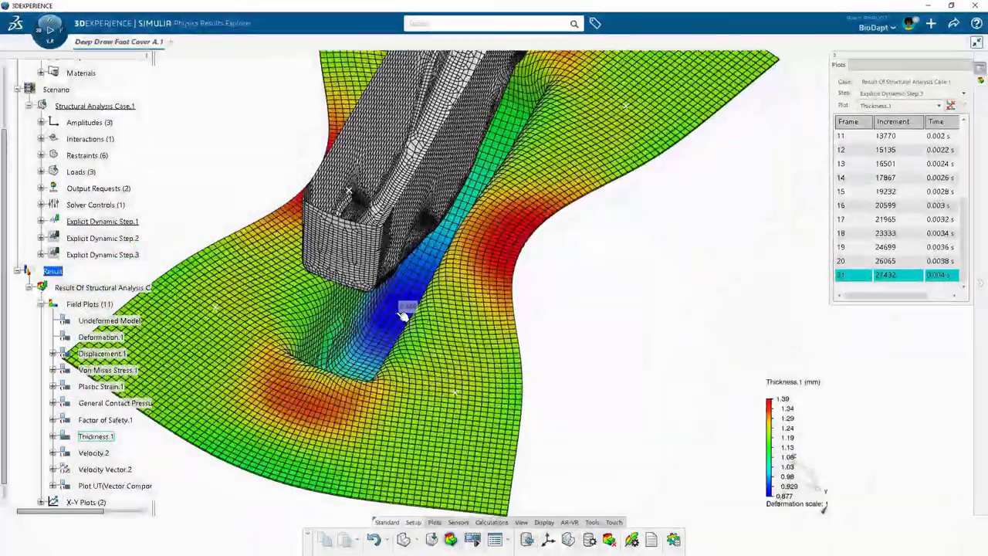
mouse_move(421, 305)
middle_drag(573, 386, 554, 349)
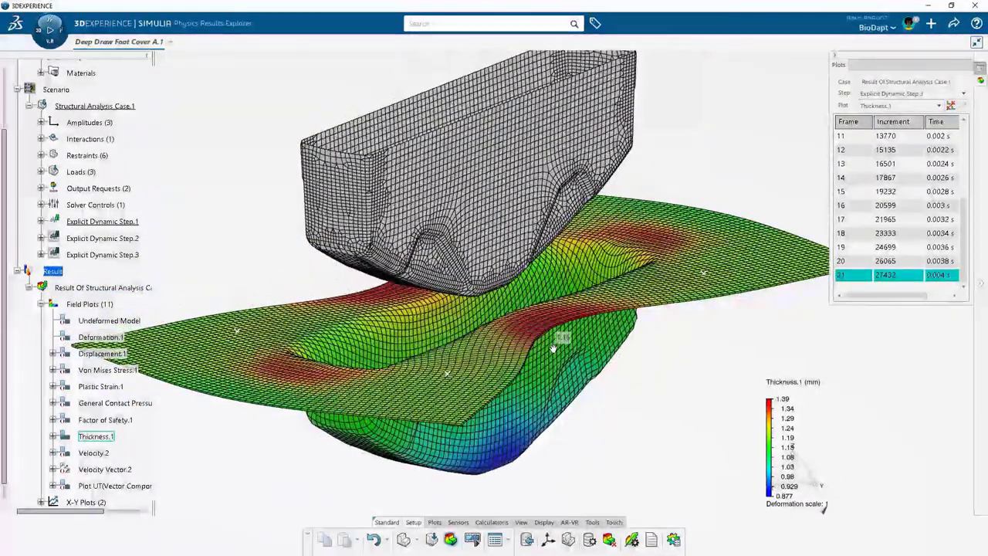
right_click(98, 485)
click(129, 448)
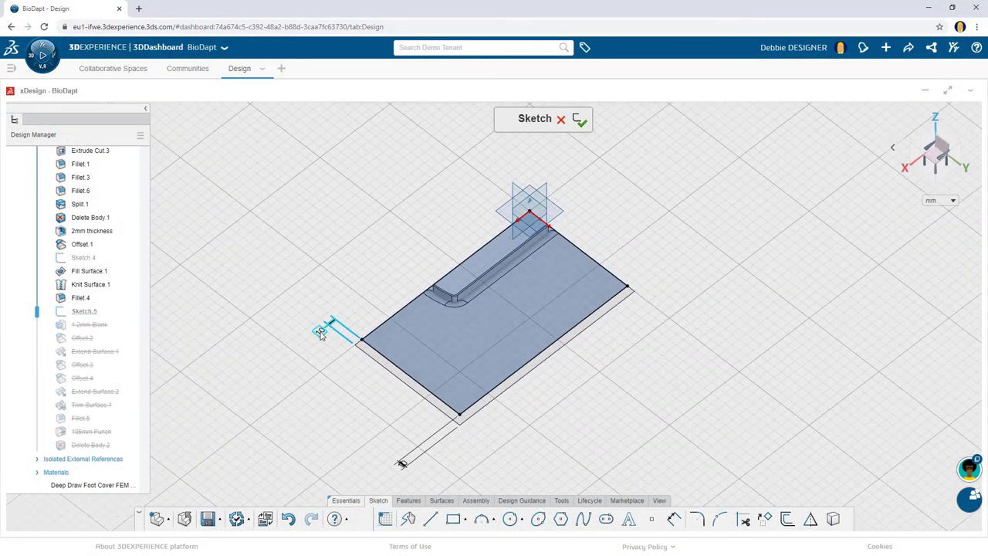
Change the blank sketch's 10 dimension to 60 (+50) and exit the sketch to rebuild.
double_click(324, 331)
text(+50)
key(Return)
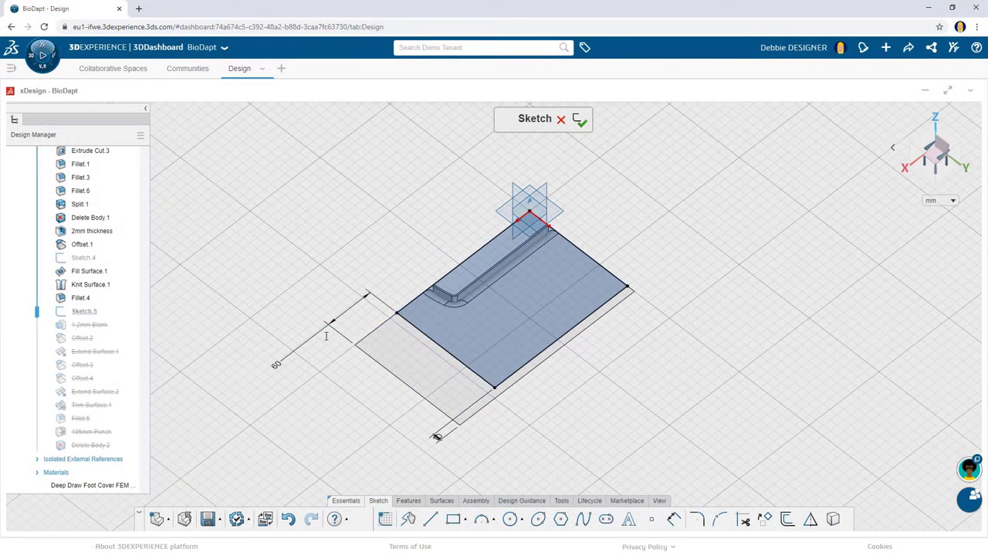
click(581, 121)
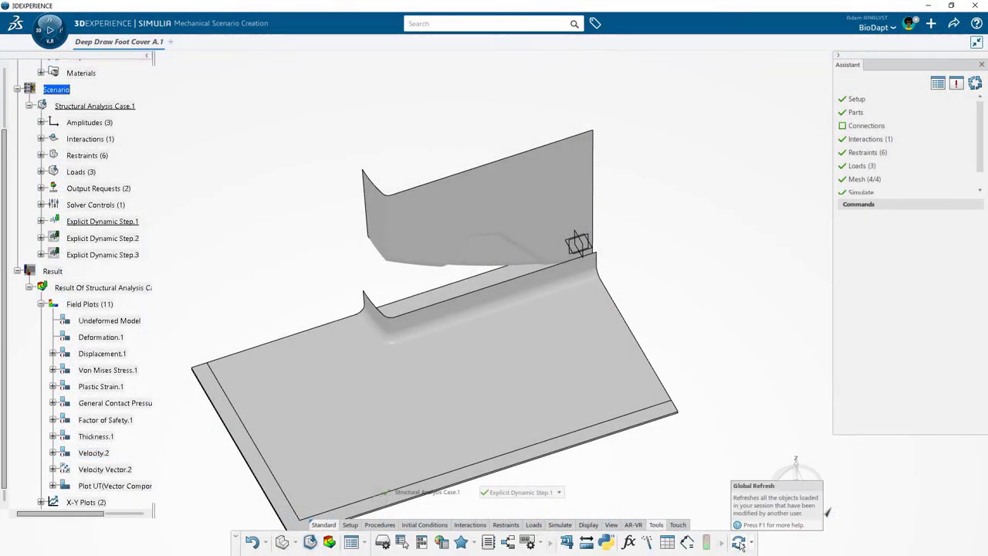
Refresh the scenario with the updated geometry and activate the Thickness.1 plot.
click(738, 543)
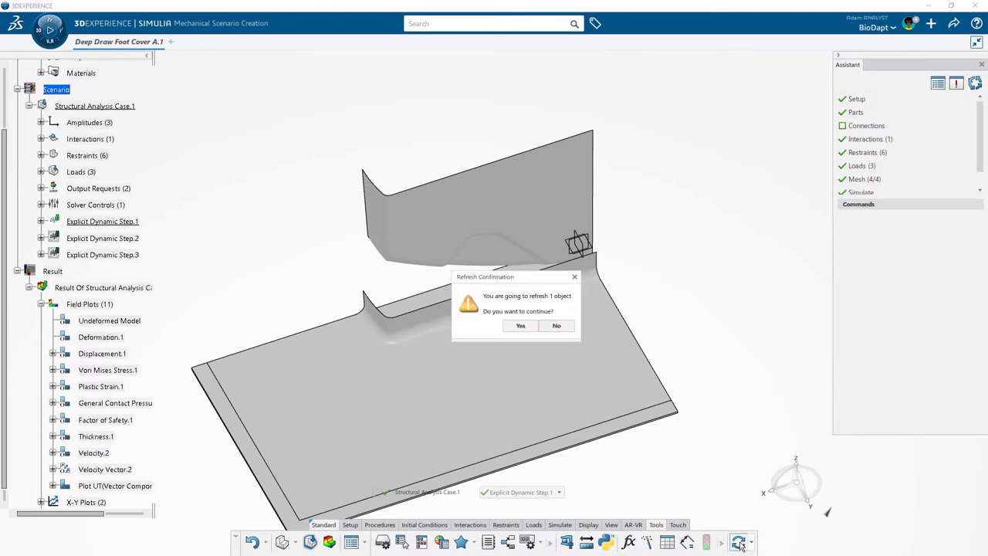
click(530, 327)
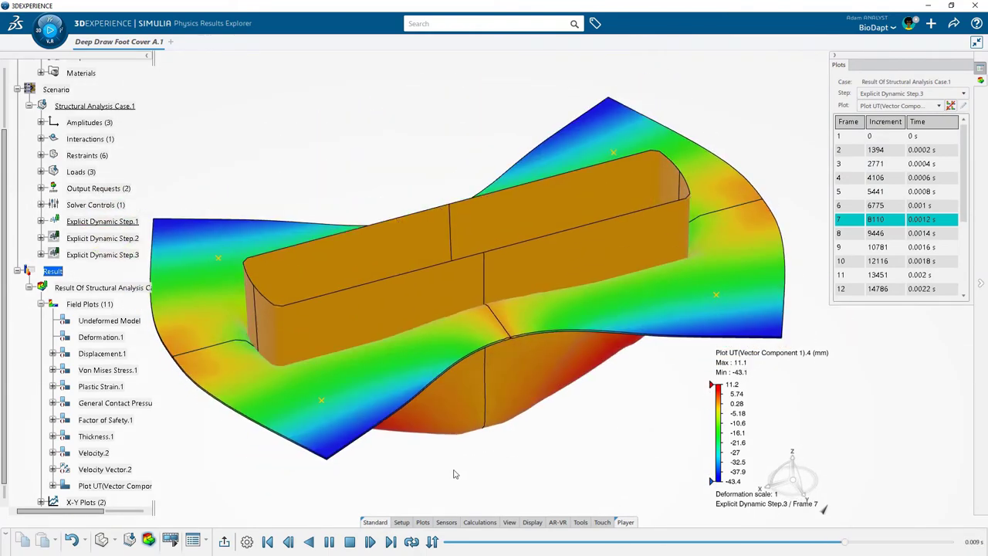
click(224, 541)
right_click(96, 438)
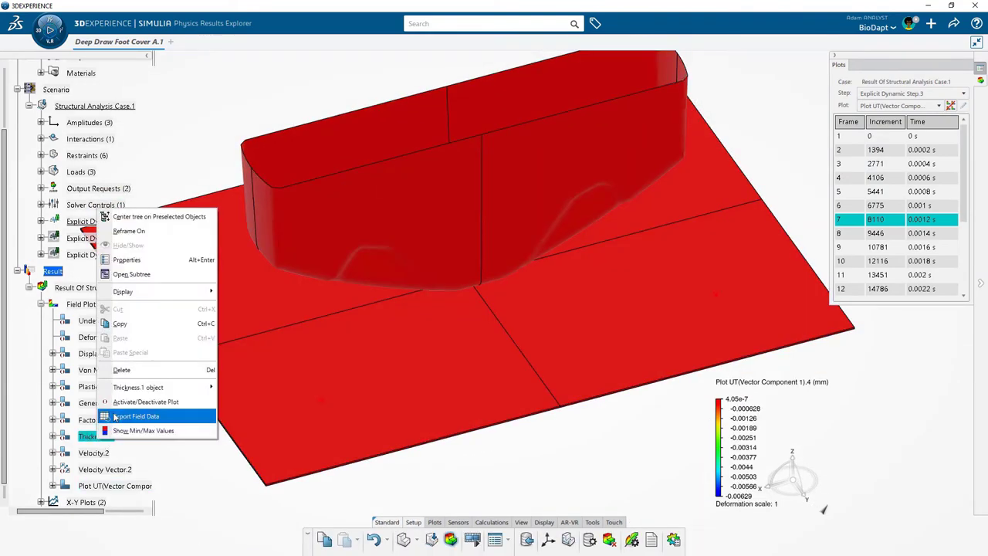
click(121, 409)
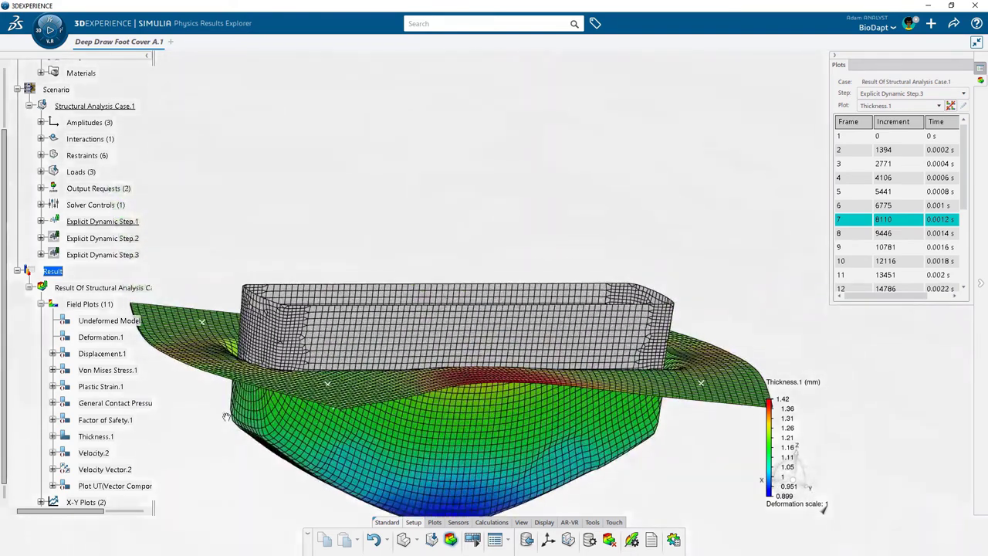
Activate the Displacement.1 plot and jump to the final result frame.
right_click(116, 353)
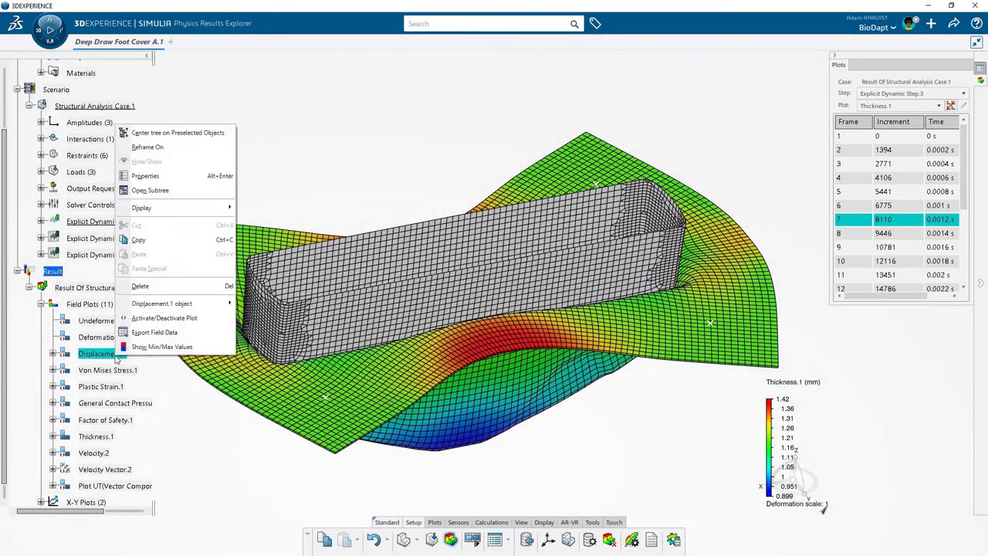
click(164, 317)
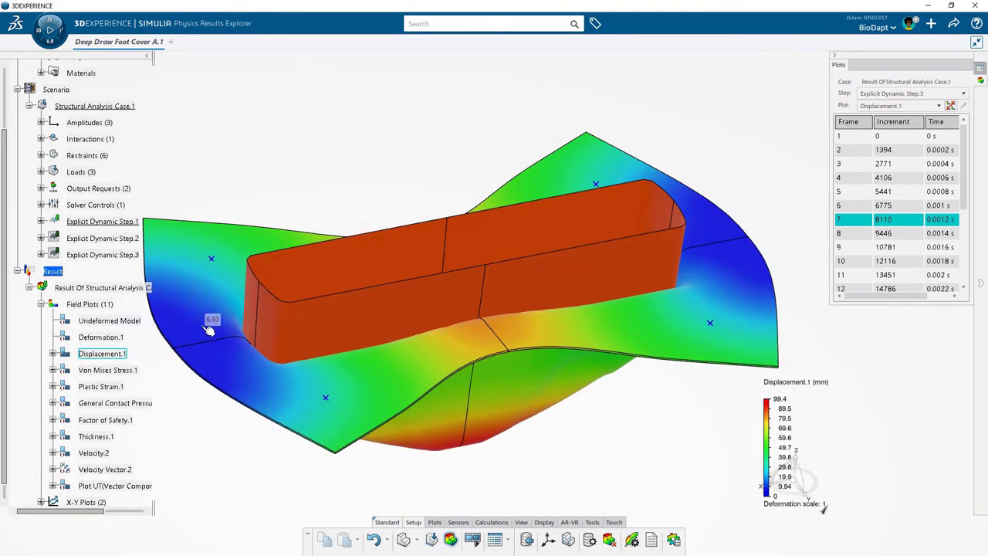
scroll(950, 207, down, 5)
click(885, 275)
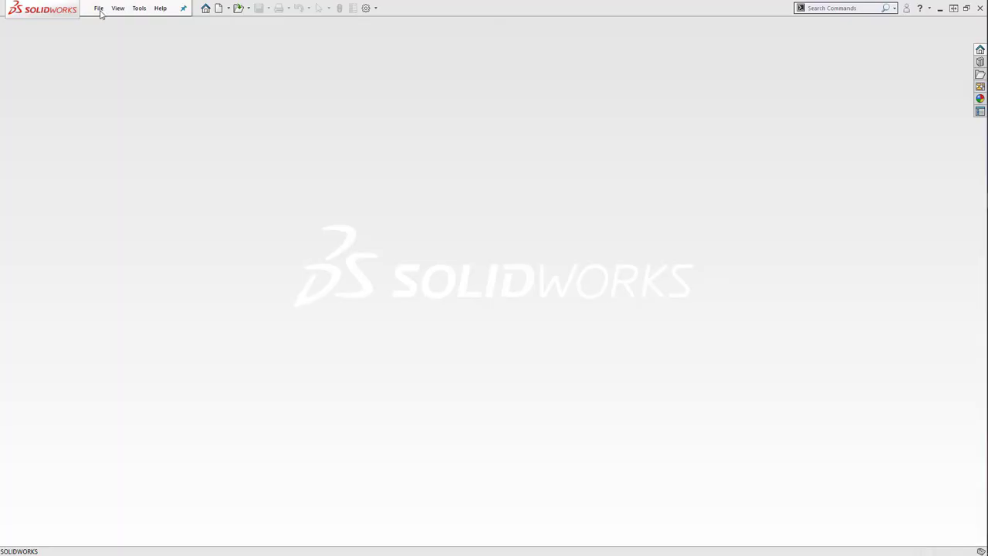
Open rubber_bumper-02.SLDASM from C:\SOLIDWORKS Training Files\Structural Professional Engineer\01a rubber_bumper.
click(99, 10)
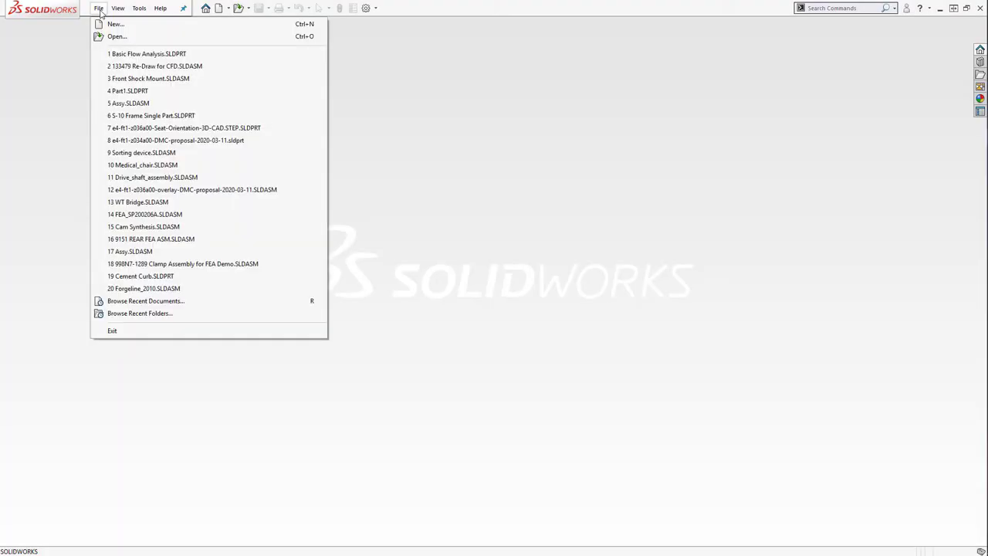
click(106, 36)
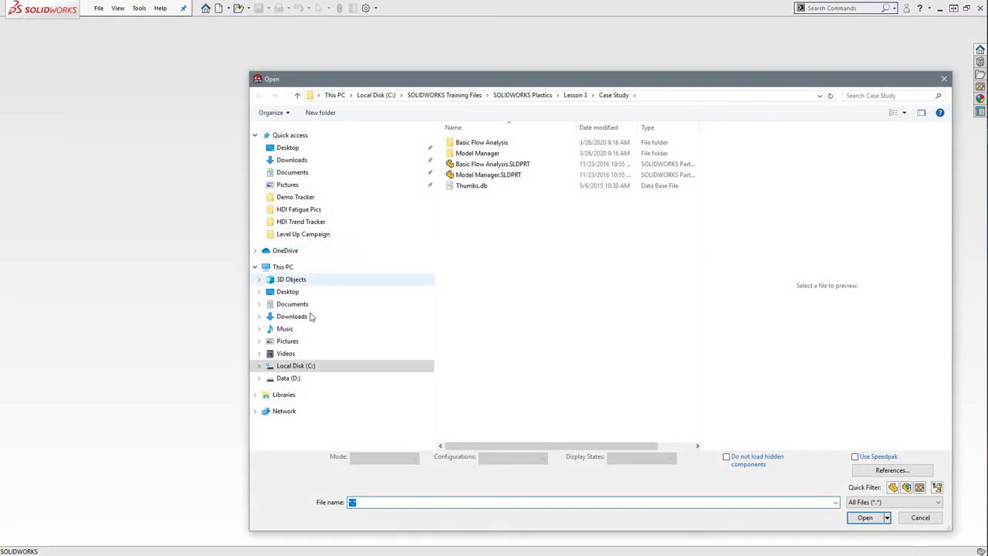
click(299, 365)
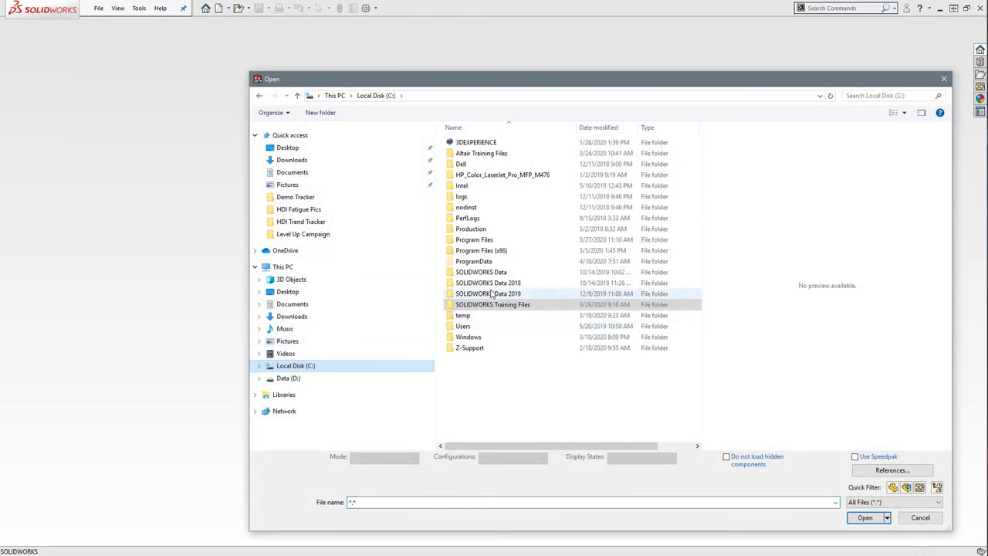
double_click(496, 304)
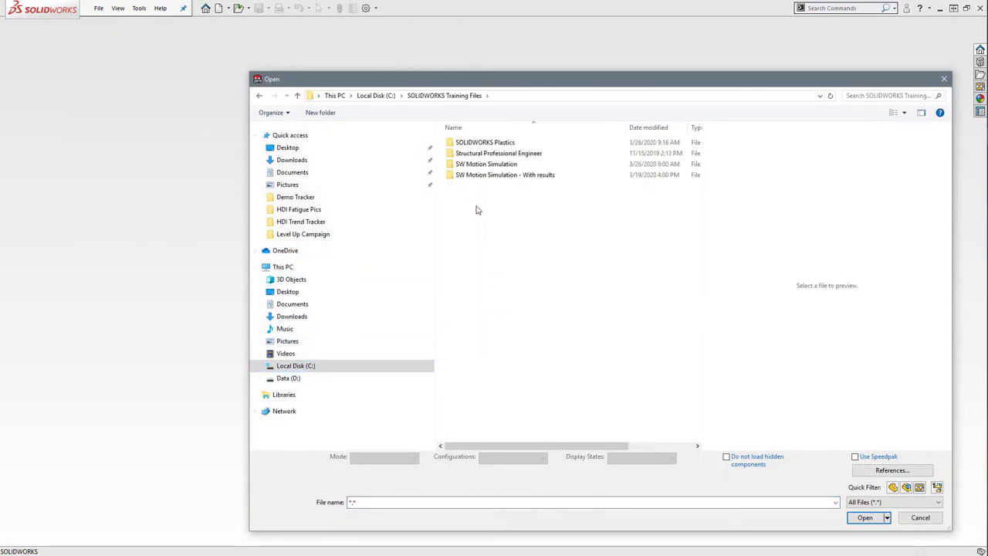
double_click(484, 153)
double_click(484, 144)
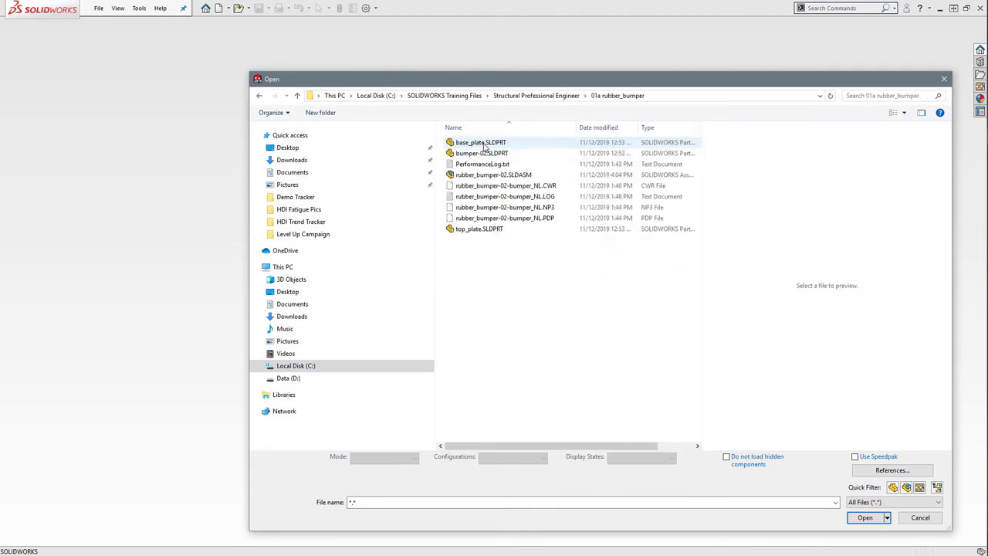
click(491, 175)
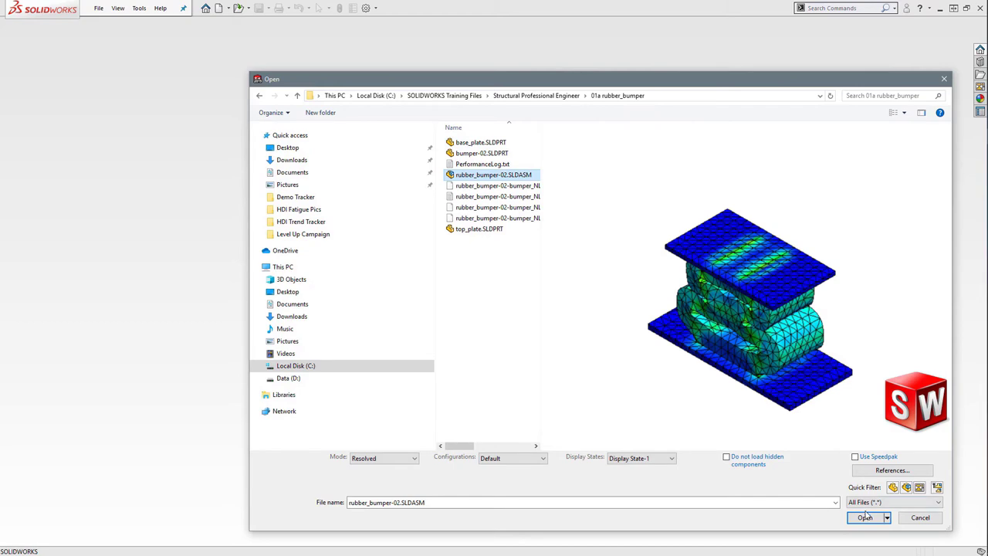
click(866, 517)
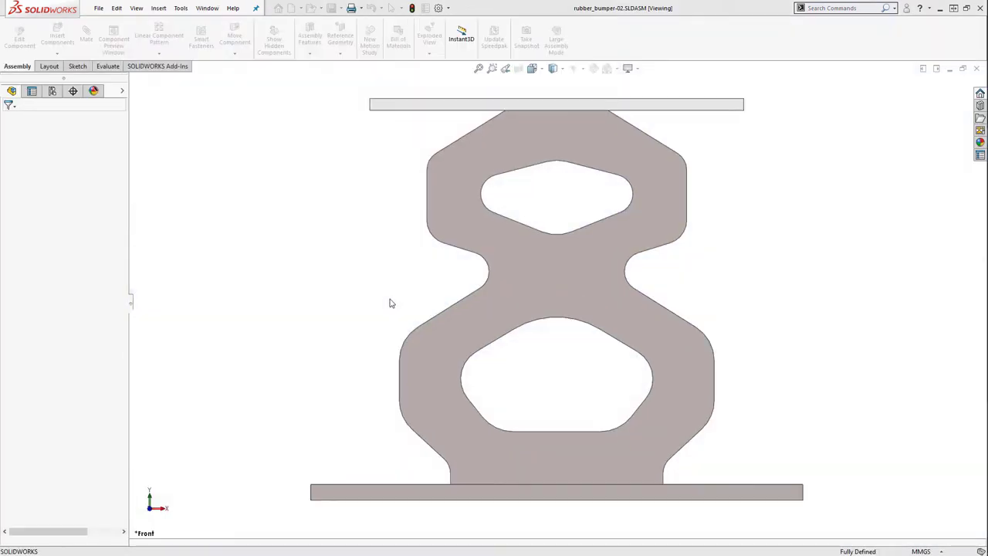
Enable the SOLIDWORKS Simulation add-in, including at start up.
click(449, 8)
click(462, 46)
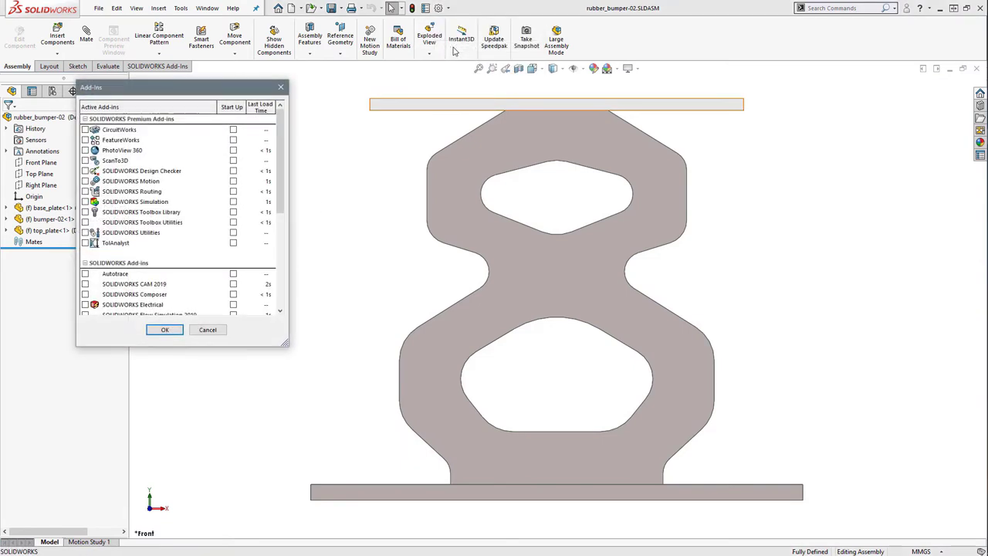
click(132, 202)
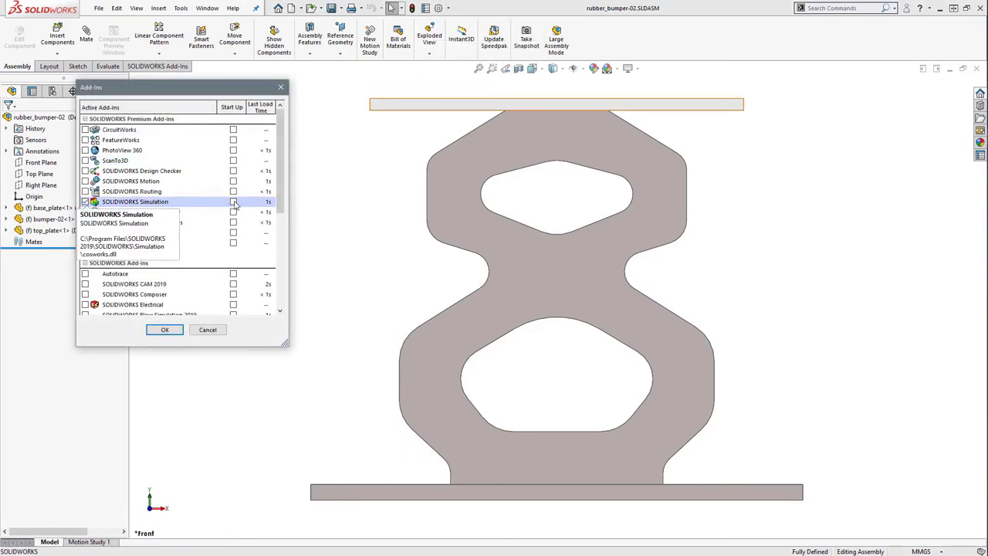
click(233, 201)
click(173, 333)
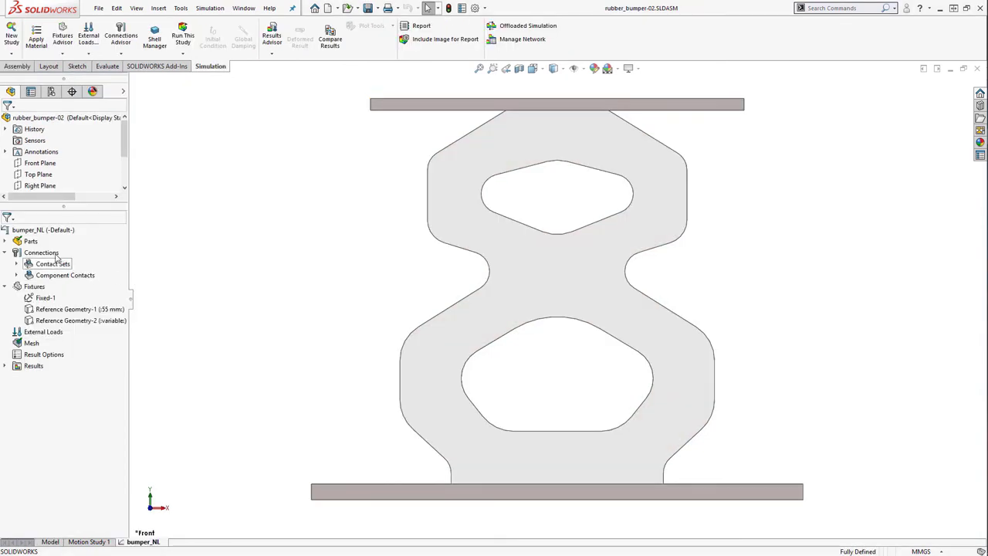
Review the parts and bumper-02-1's NR_45d Mooney-Rivlin material, closing without changes.
click(6, 241)
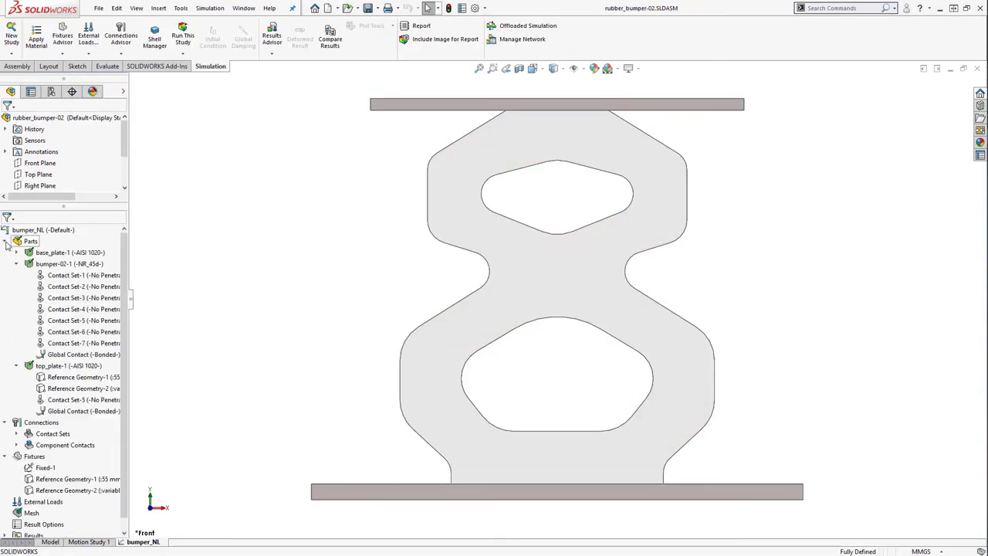
click(55, 254)
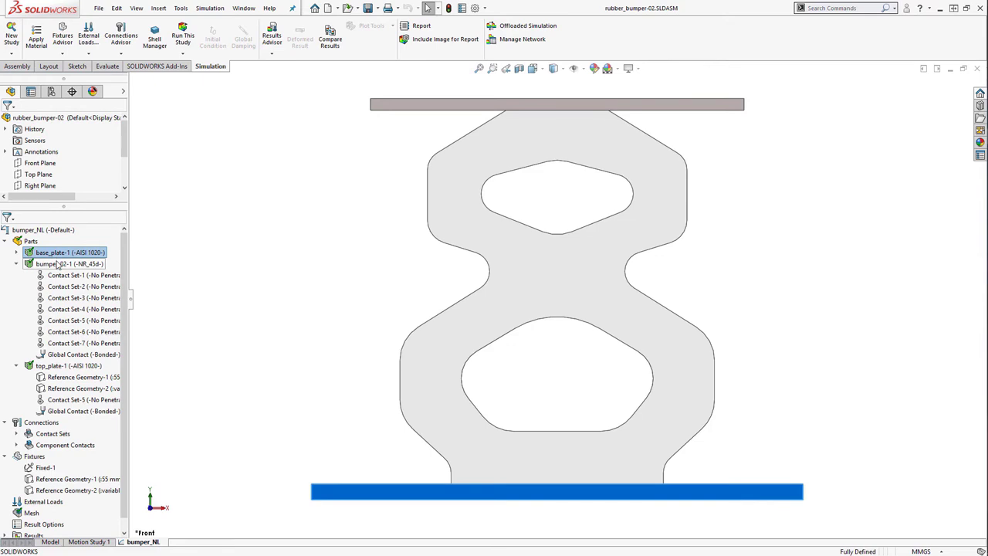
click(58, 265)
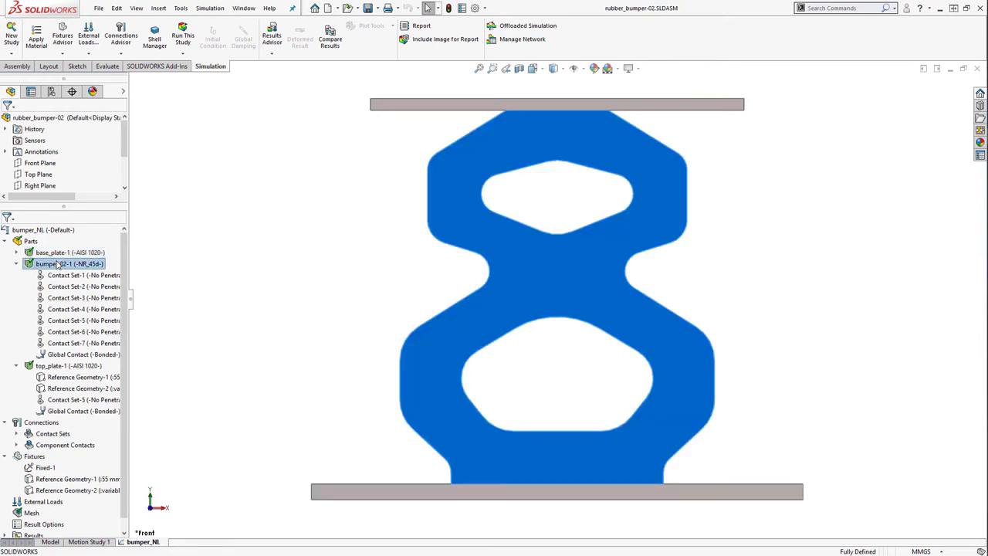
drag(132, 297, 194, 305)
right_click(106, 280)
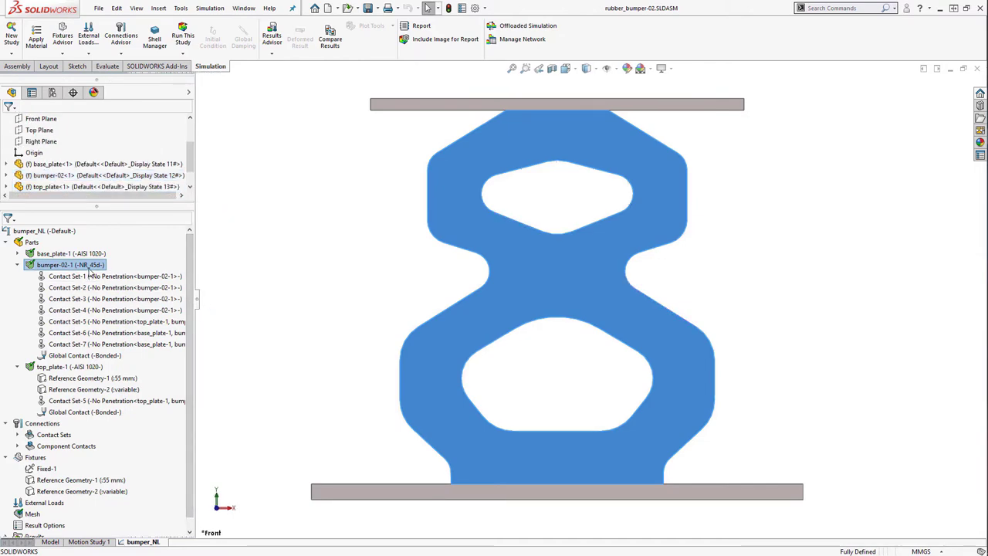
click(303, 288)
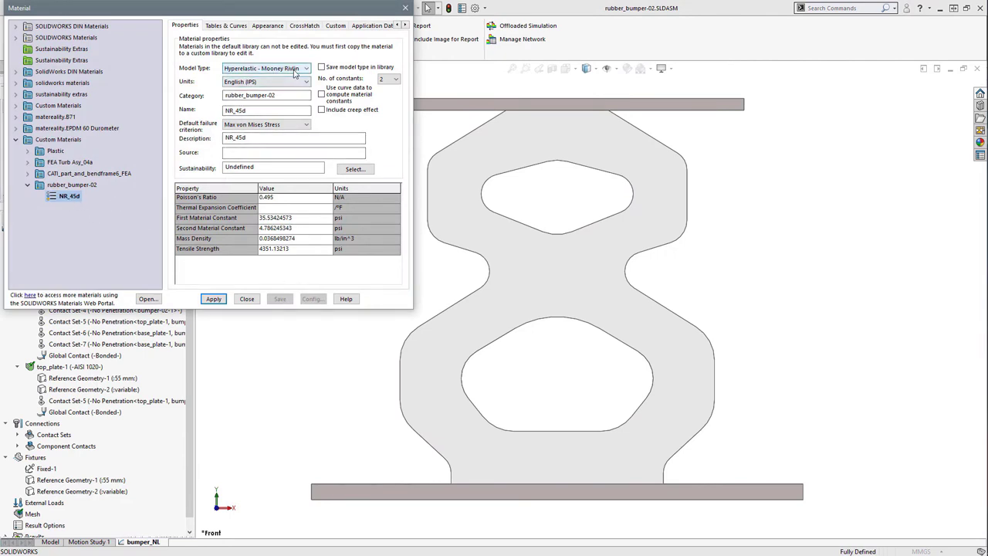
click(247, 299)
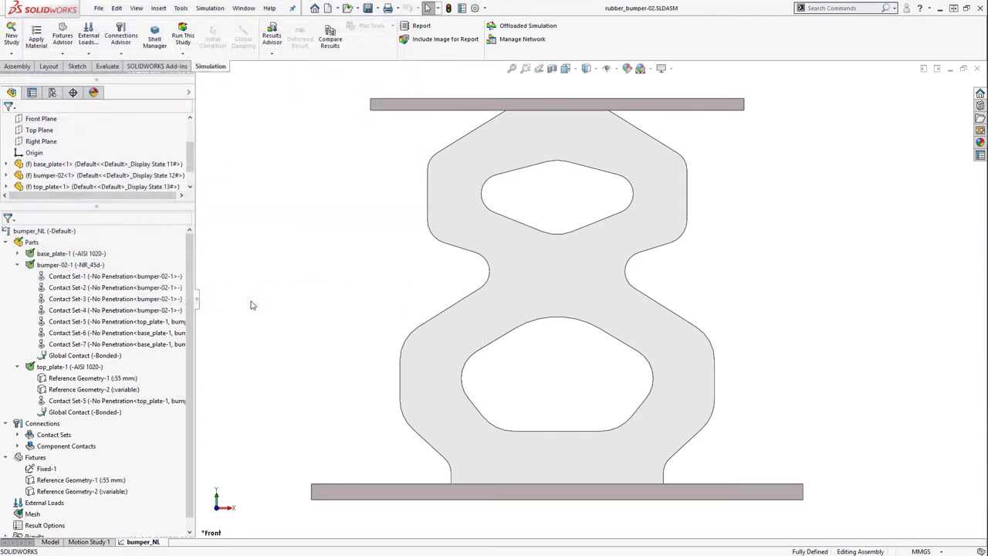
Inspect Contact Set-1's definition and leave it unchanged as No Penetration.
click(95, 370)
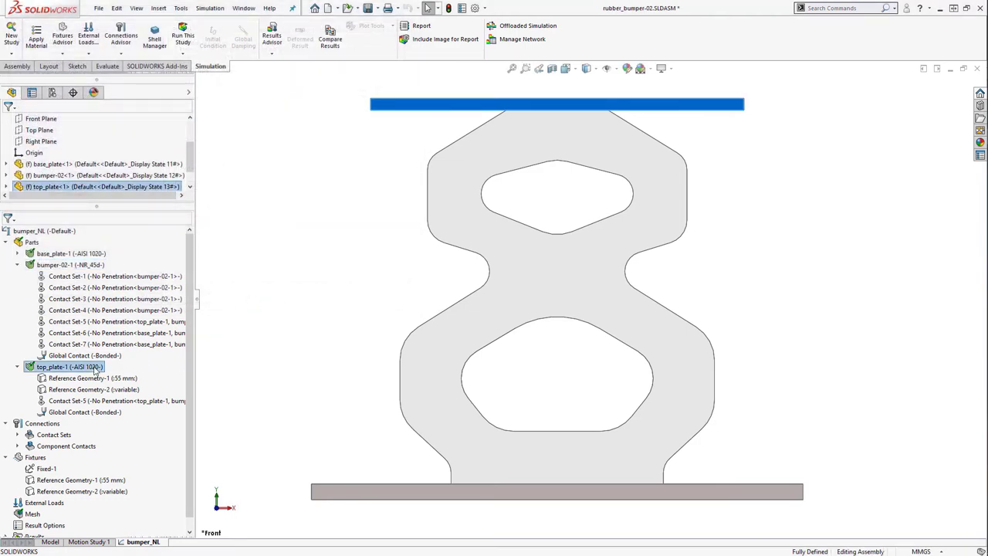
click(6, 242)
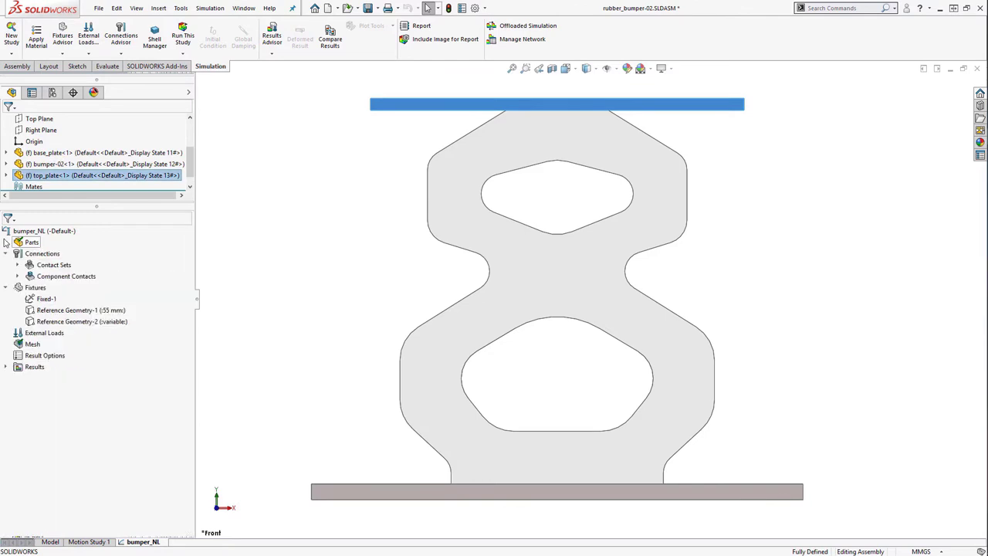
click(18, 266)
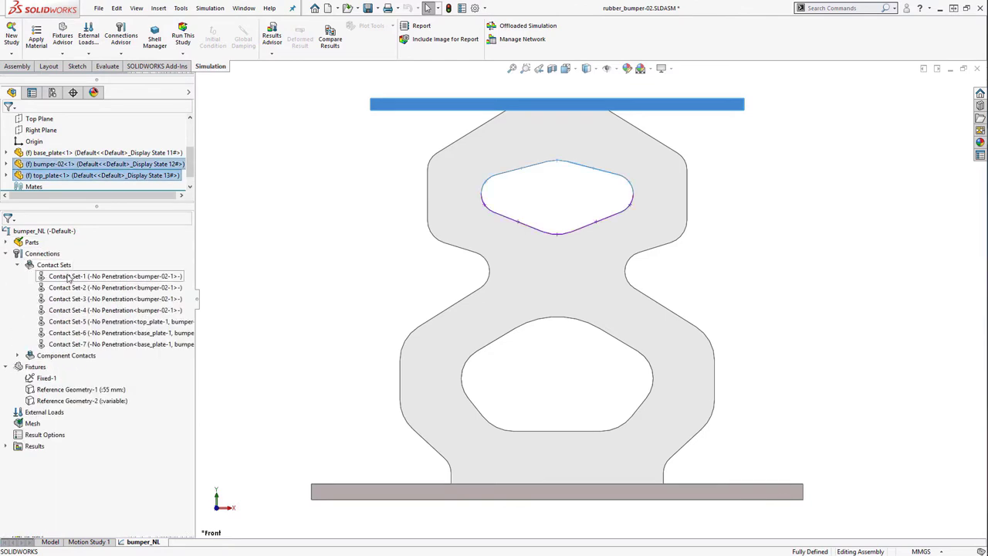
right_click(68, 277)
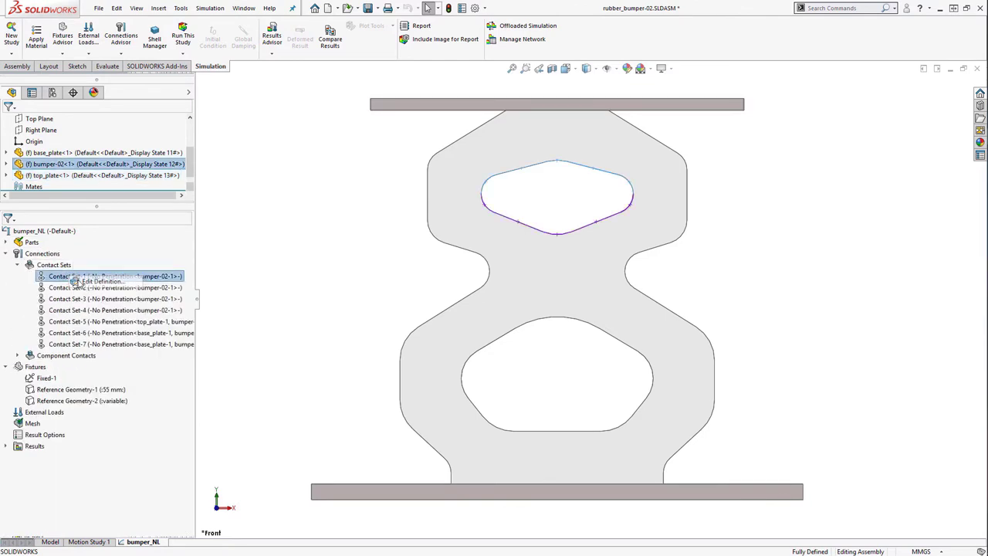
click(78, 282)
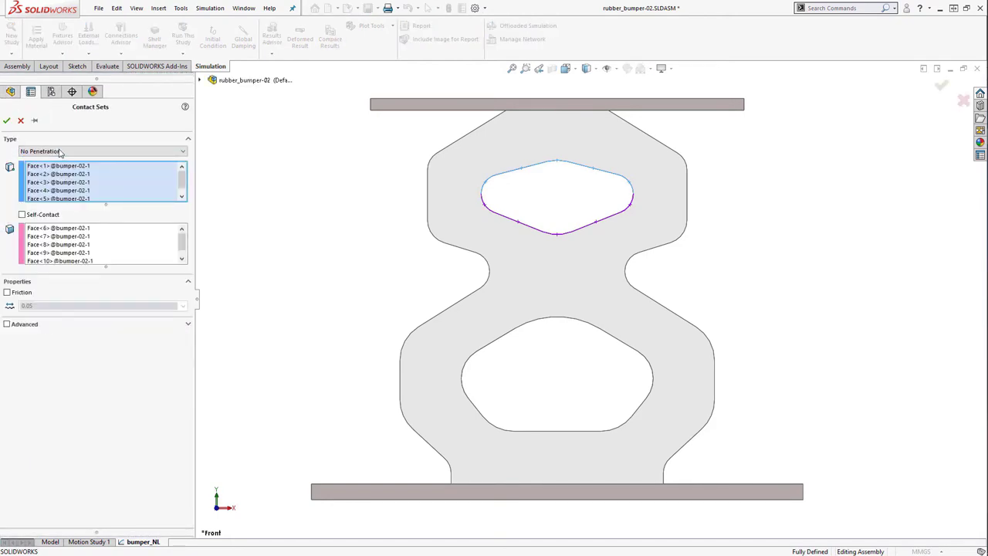
click(60, 153)
click(47, 159)
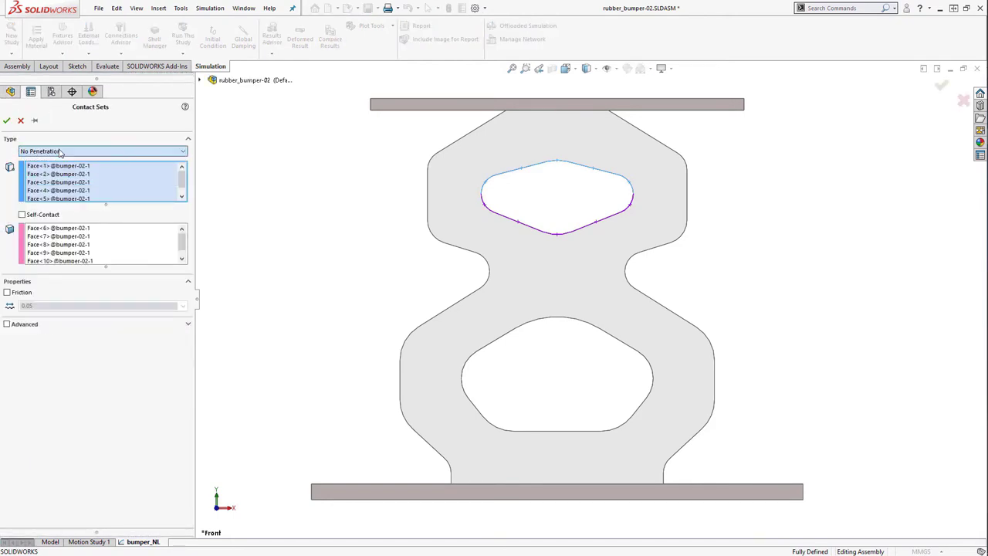
click(20, 121)
Review Contact Sets 2–7 and the Bonded global component contact, then collapse both groups.
click(99, 289)
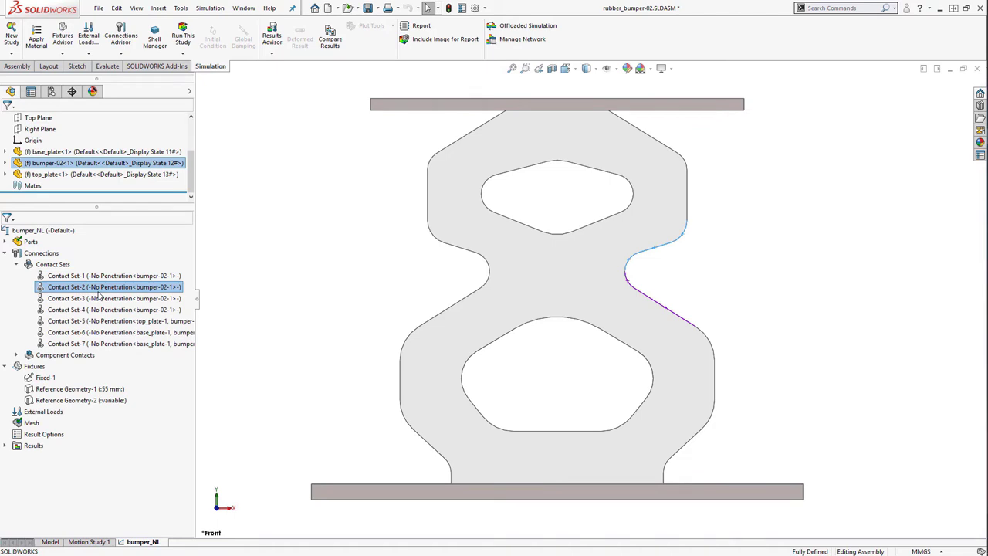
click(101, 298)
click(102, 310)
click(105, 320)
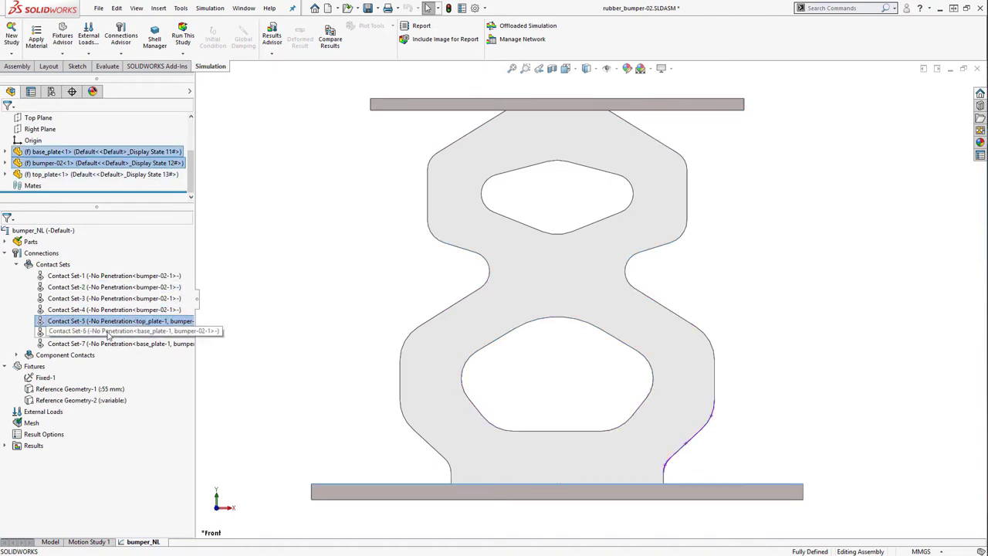
click(108, 332)
click(108, 344)
click(65, 354)
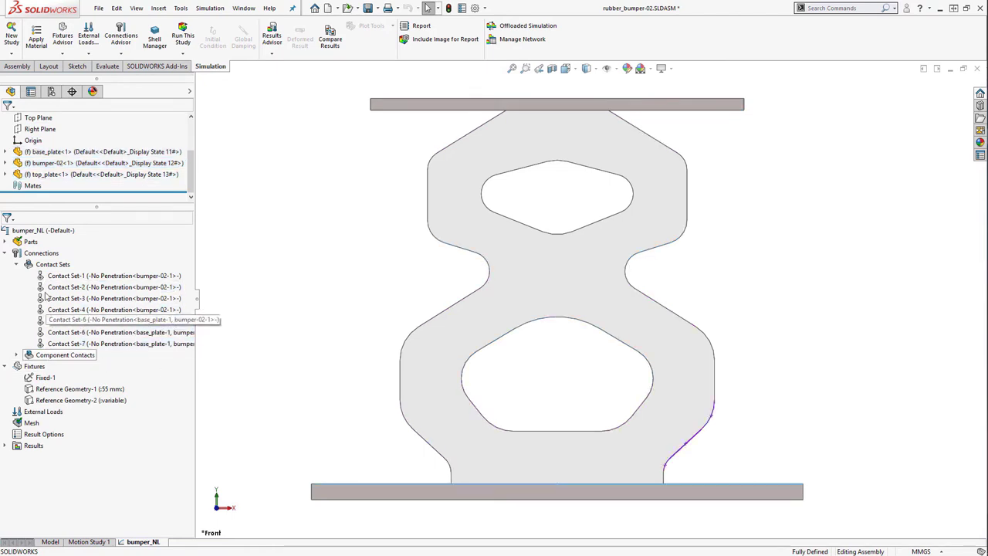
click(16, 264)
click(17, 275)
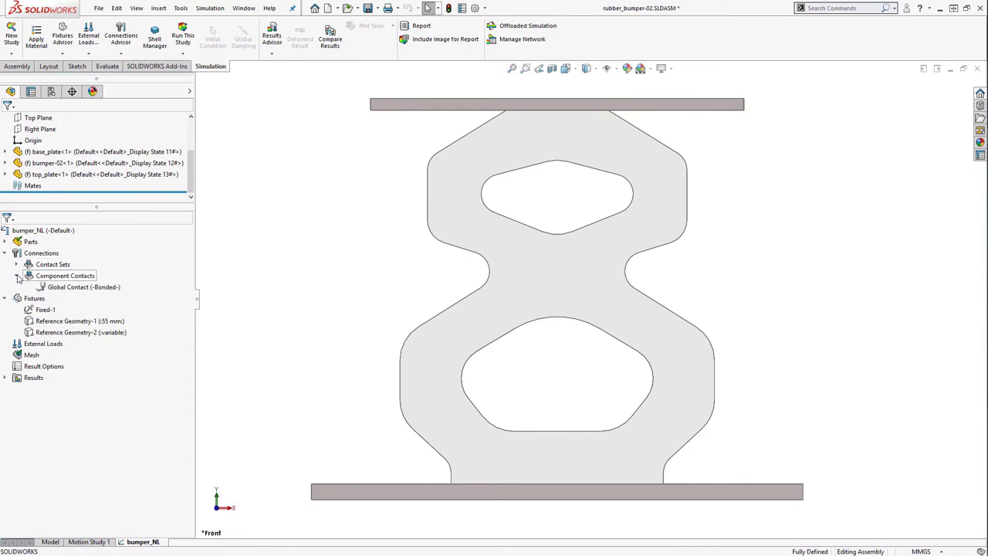
click(17, 277)
Review the Fixed-1 fixture and show its symbols on the base plate.
click(35, 299)
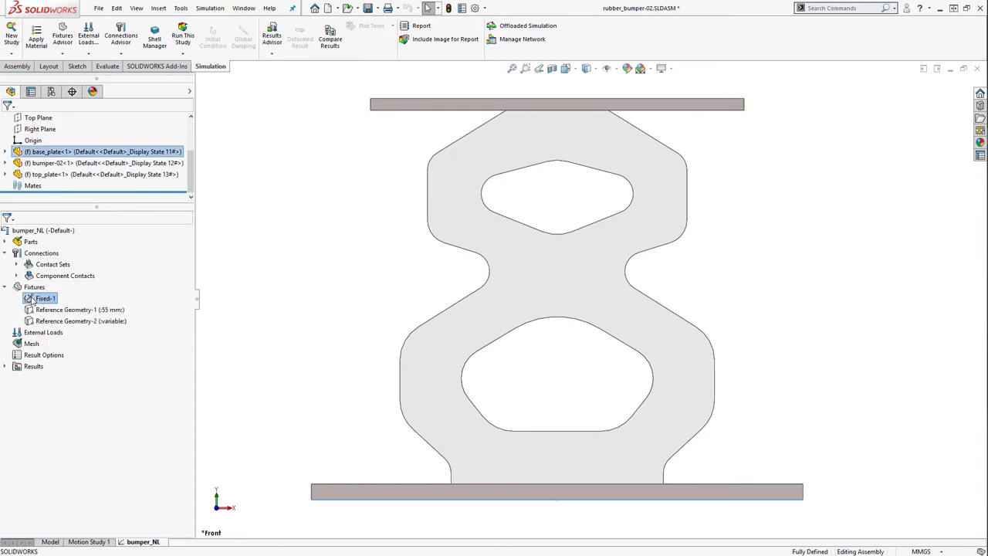
middle_drag(283, 348, 278, 288)
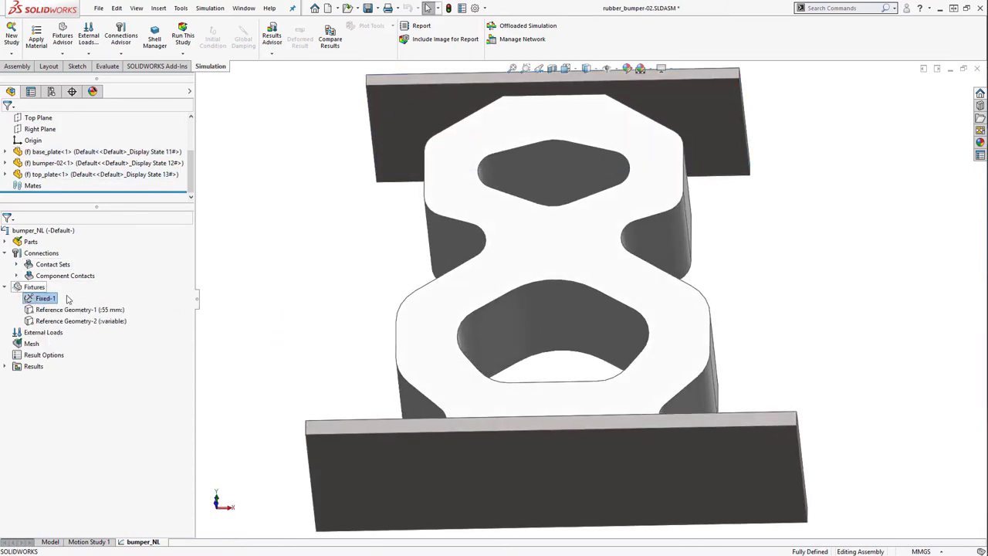
right_click(49, 298)
click(77, 302)
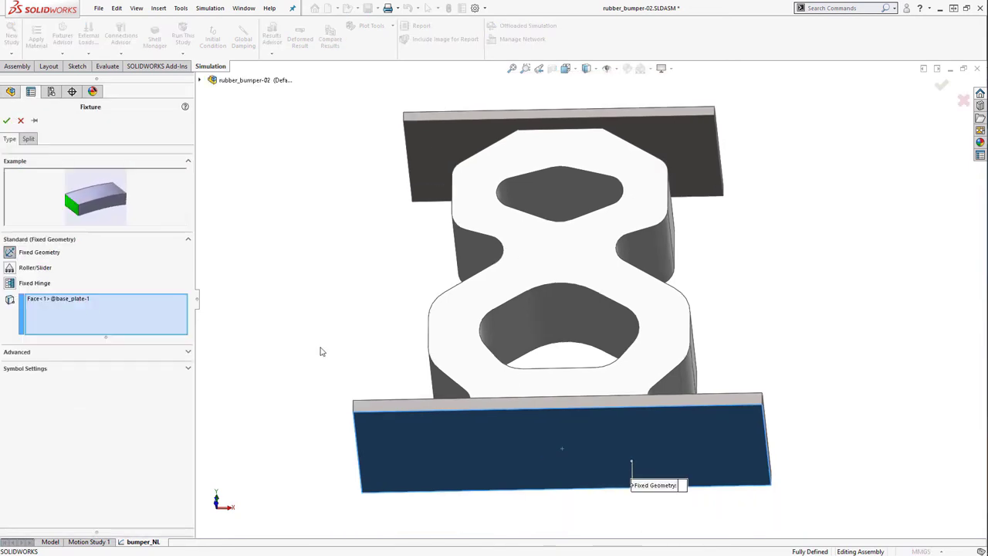
click(6, 121)
right_click(43, 299)
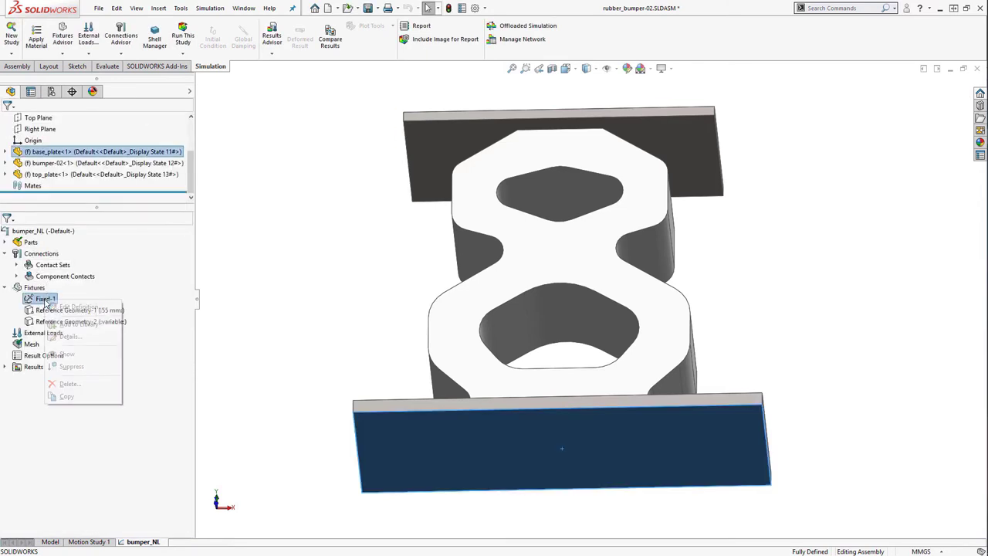
click(64, 355)
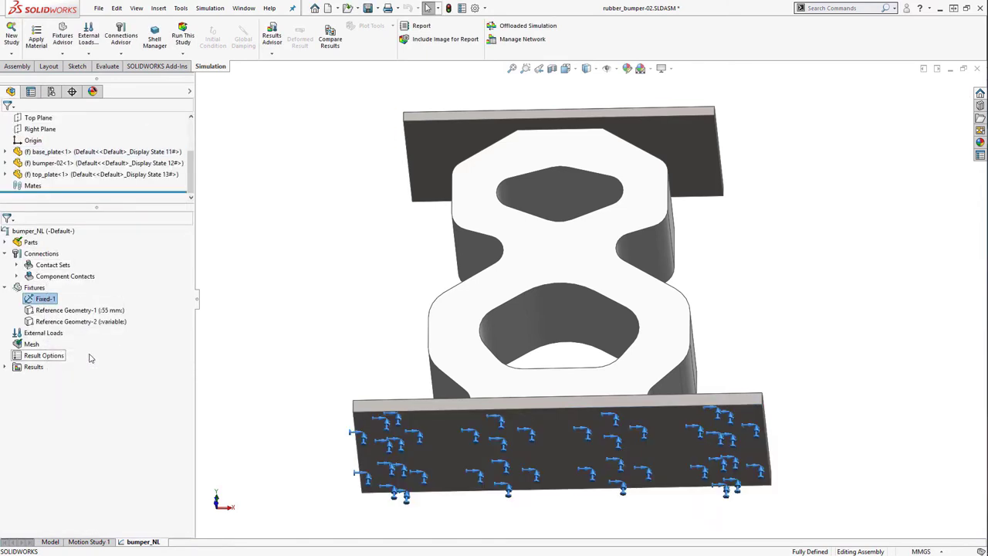
click(89, 359)
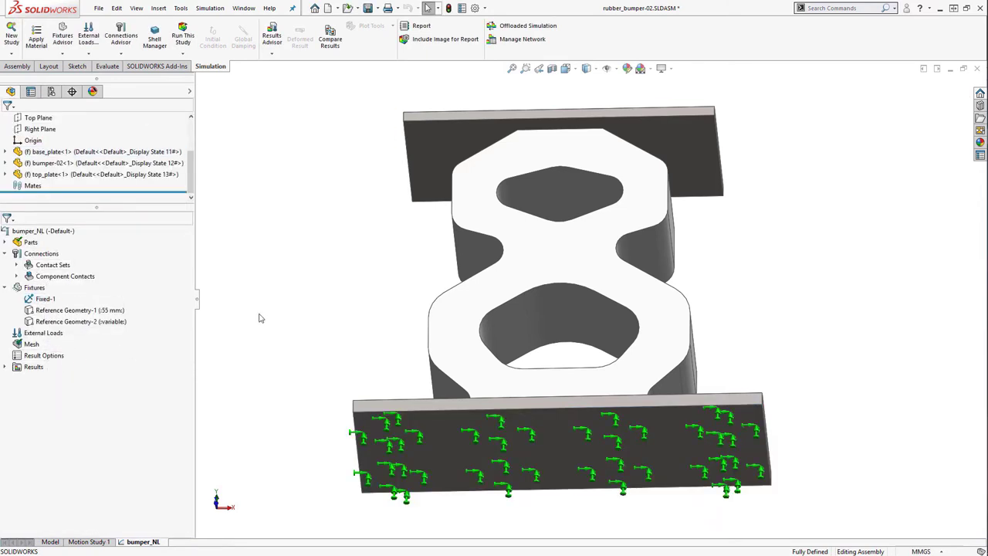
Review Reference Geometry-1, show its arrows on the top plate, and review Reference Geometry-2.
right_click(99, 312)
click(143, 313)
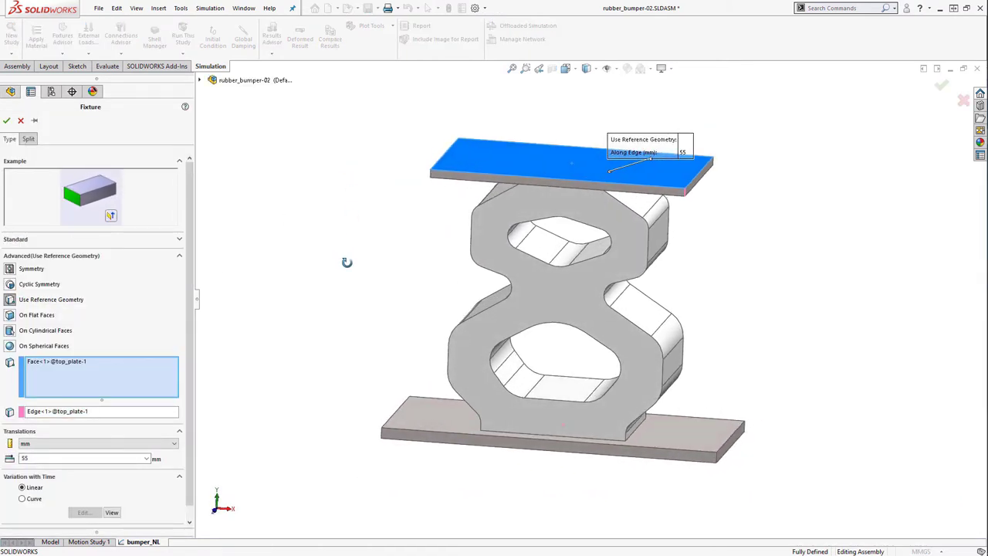
click(20, 121)
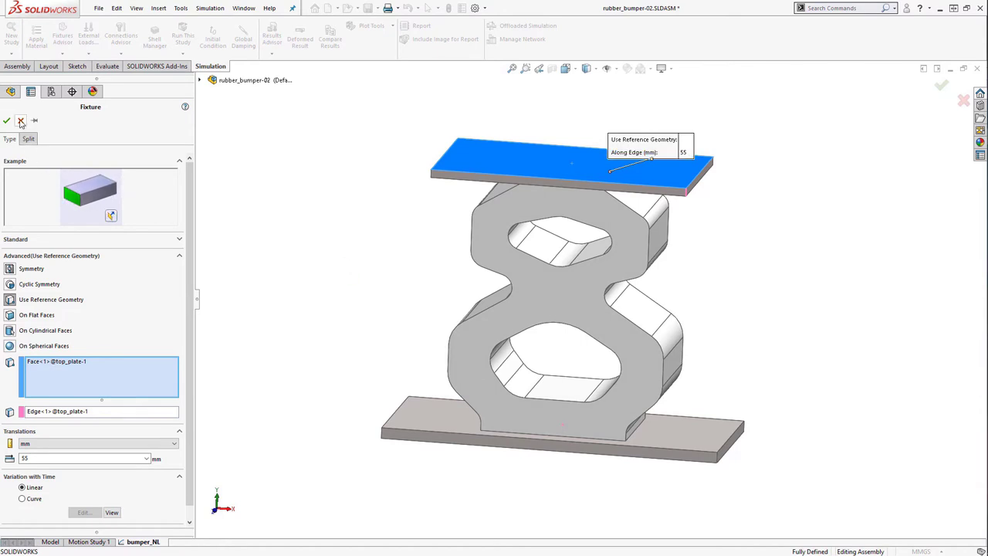
right_click(98, 311)
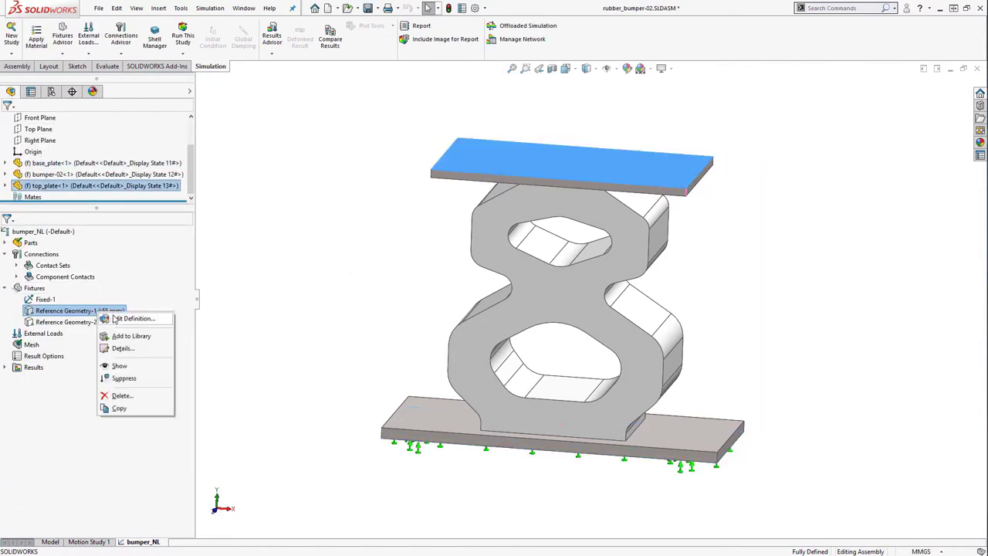
click(122, 366)
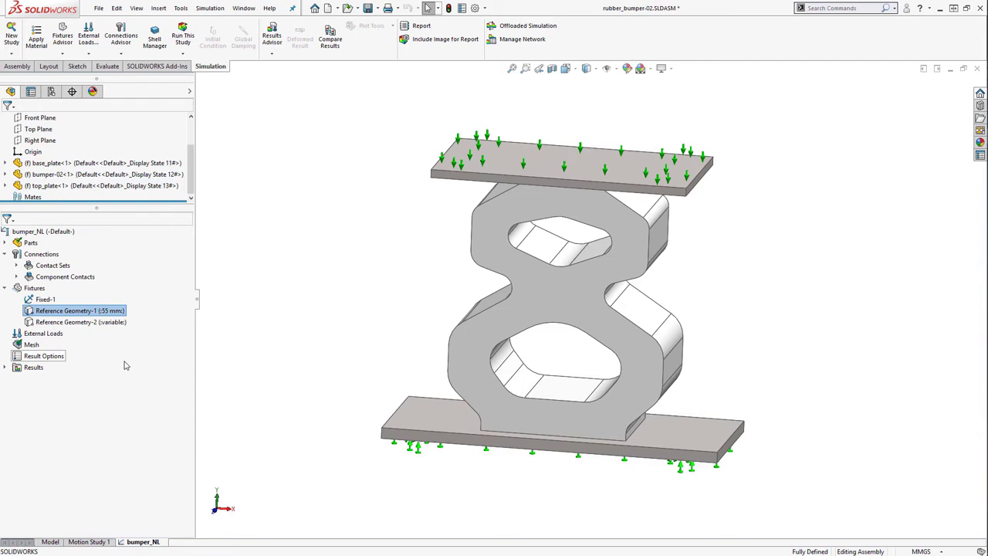
right_click(115, 323)
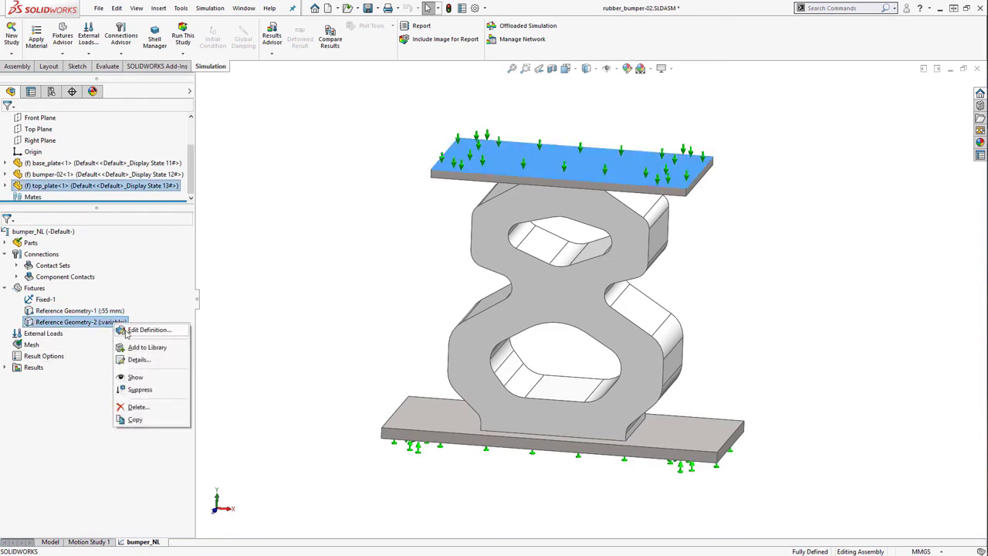
click(128, 331)
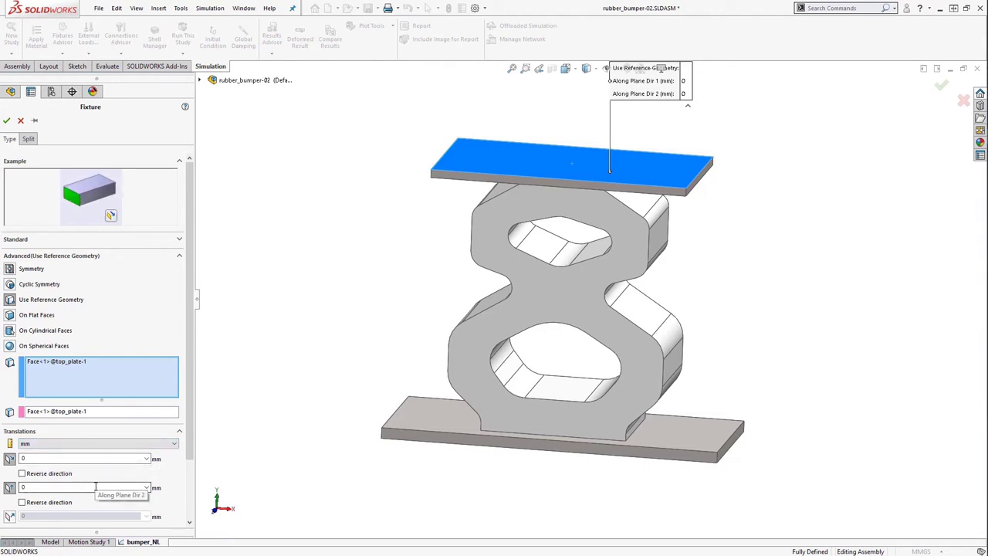
click(6, 121)
Create a standard solid mesh of the assembly with 5.96206435mm element size.
right_click(37, 312)
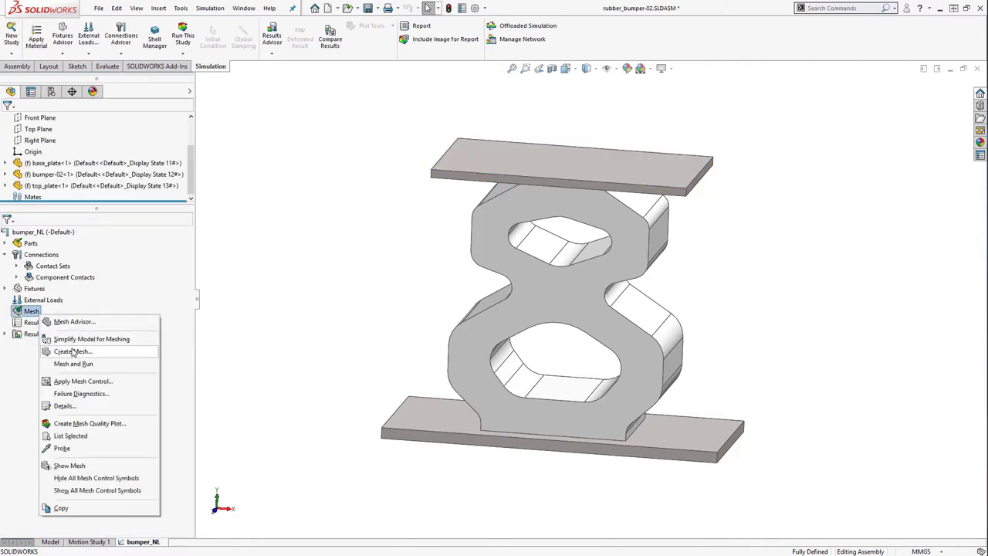
click(73, 352)
click(69, 195)
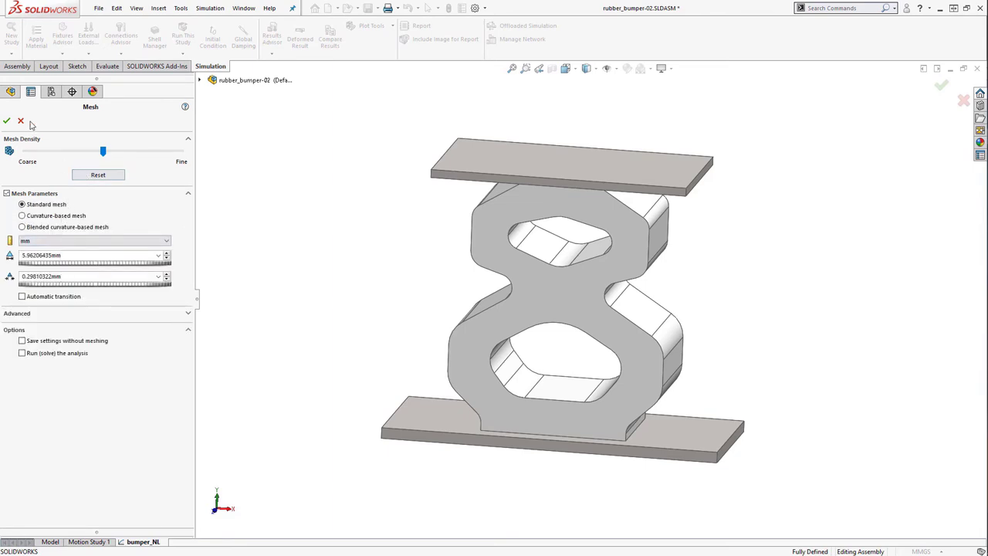
click(6, 121)
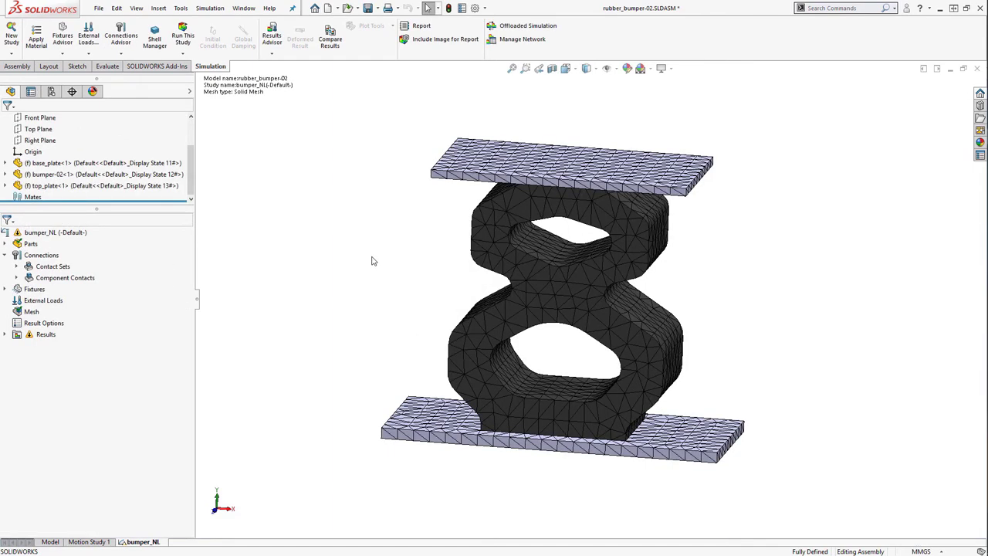
key(ctrl+1)
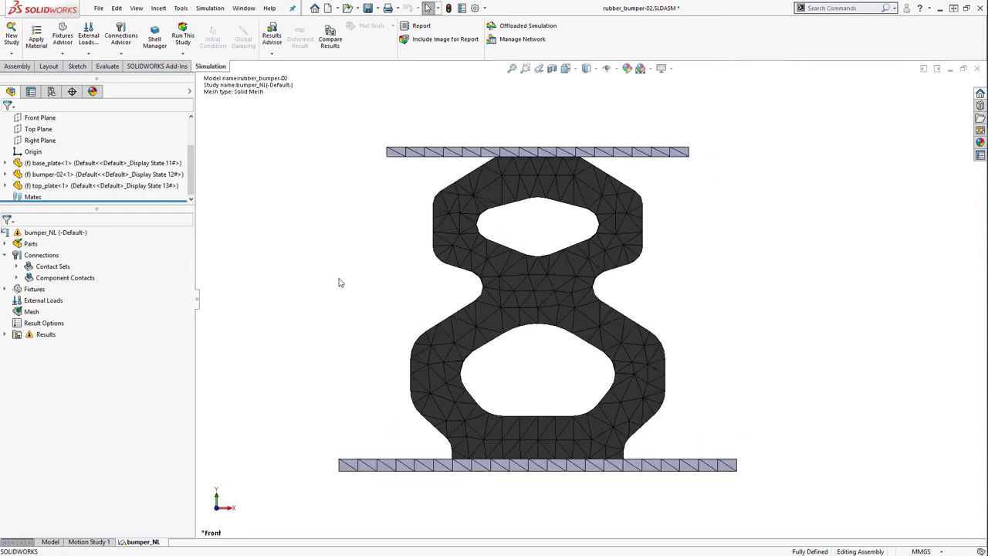
right_click(71, 233)
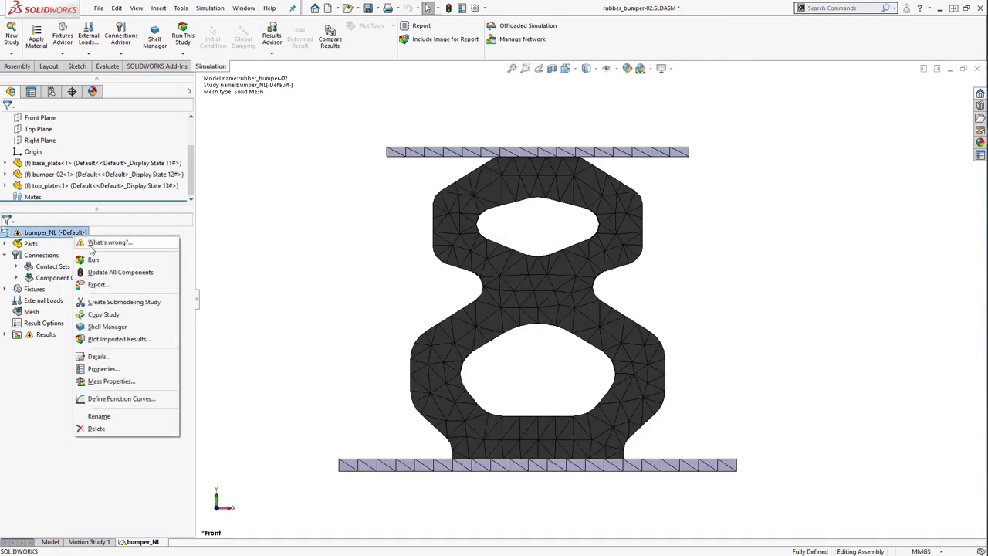
click(104, 369)
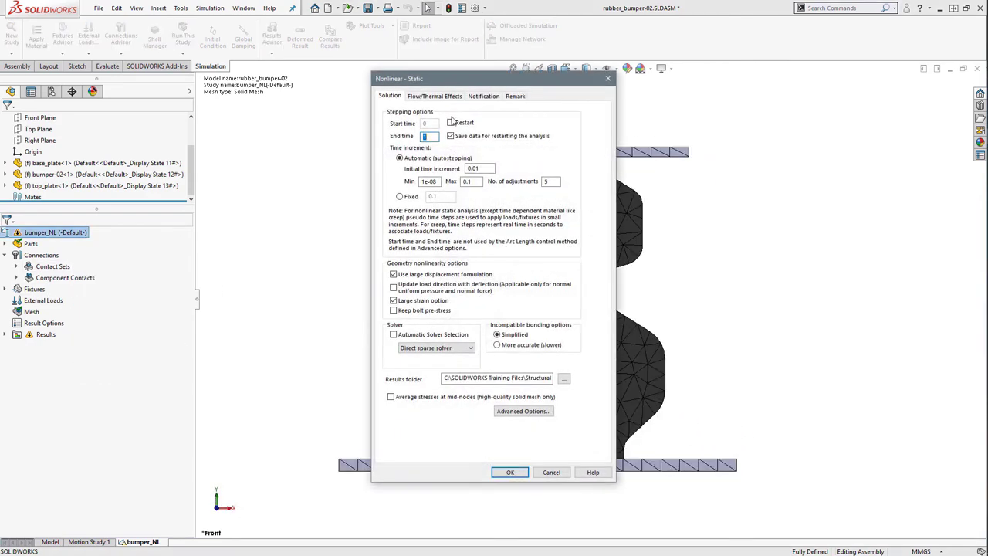
drag(465, 83, 160, 85)
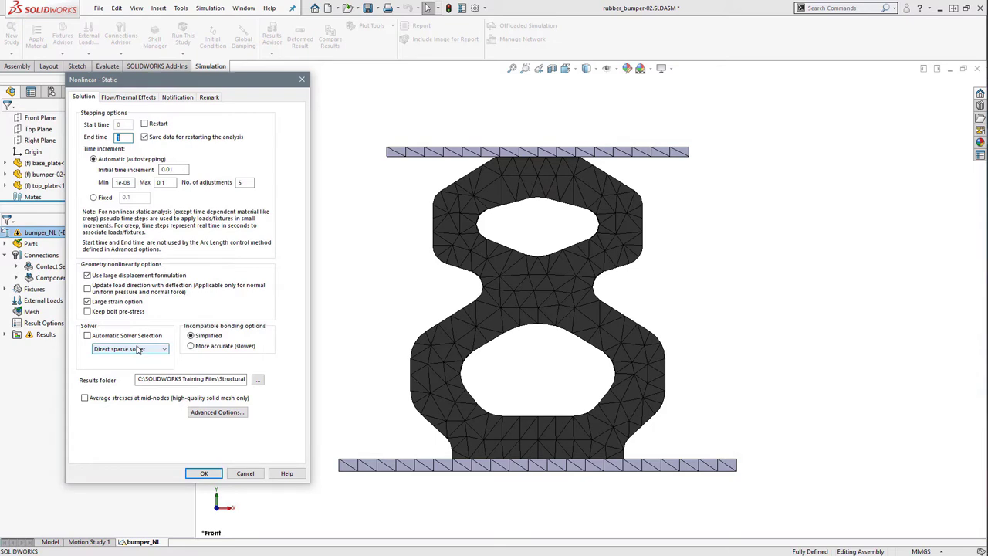
click(228, 413)
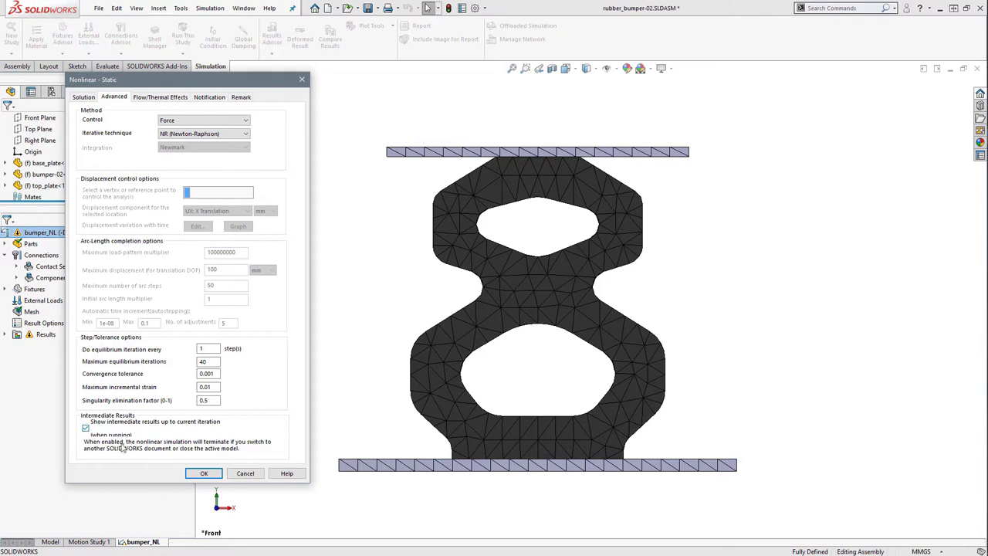
click(204, 474)
right_click(63, 232)
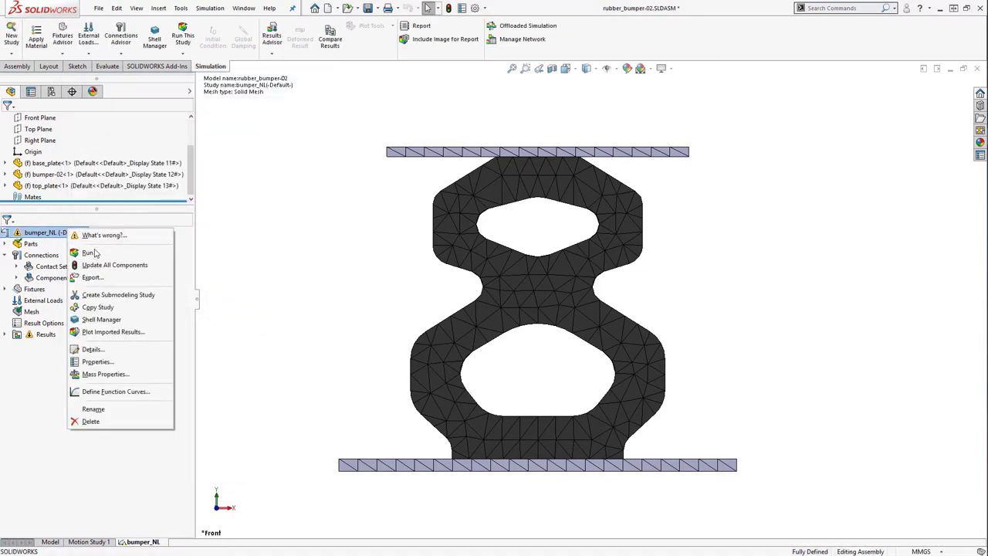
Run the bumper_NL solve with detailed progress, then terminate it at plot step 10 (0.675 s).
click(91, 253)
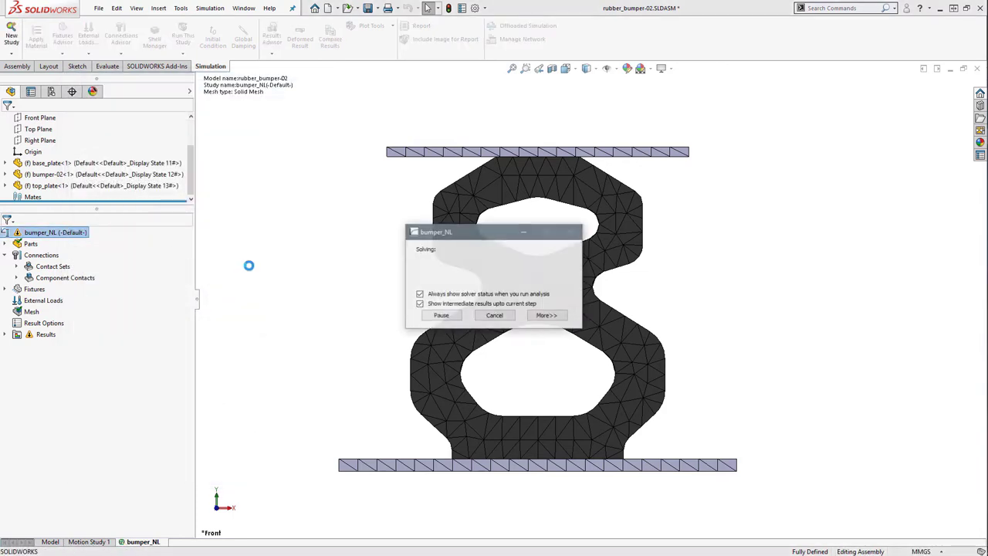
drag(465, 234, 222, 136)
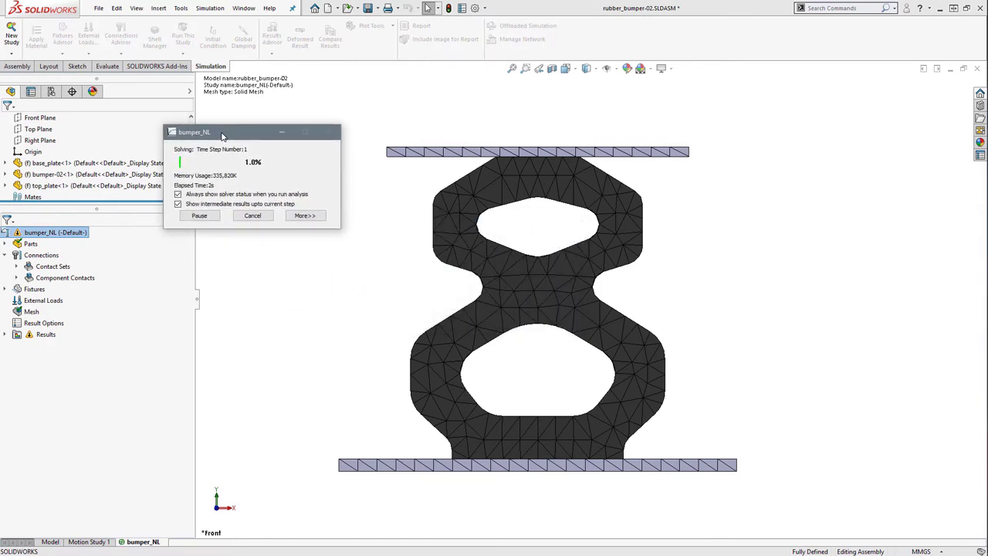
click(305, 215)
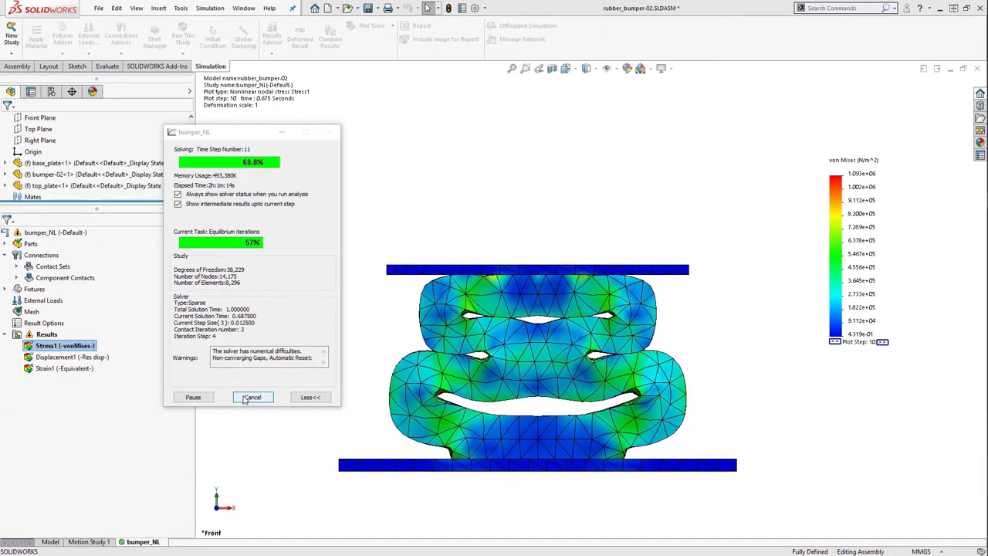
click(252, 398)
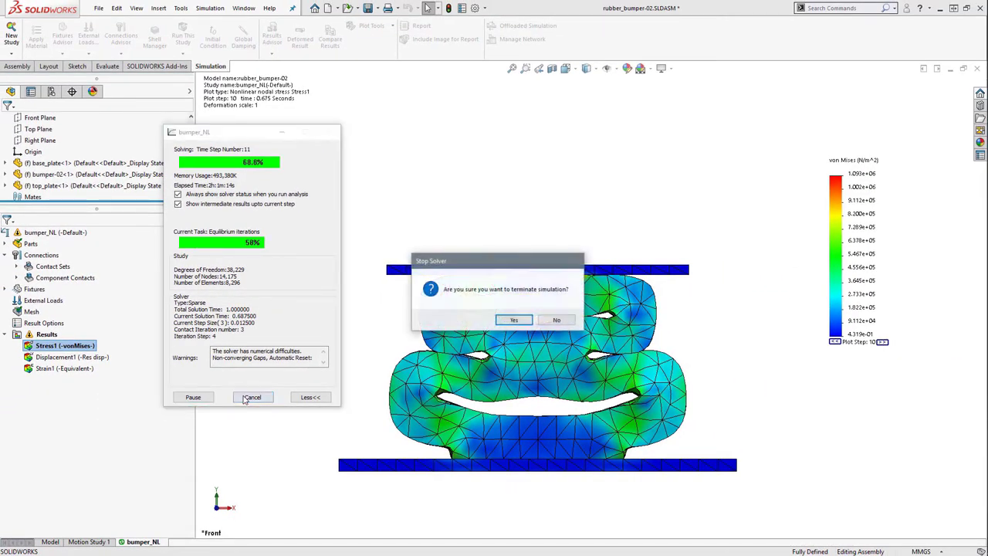
click(513, 320)
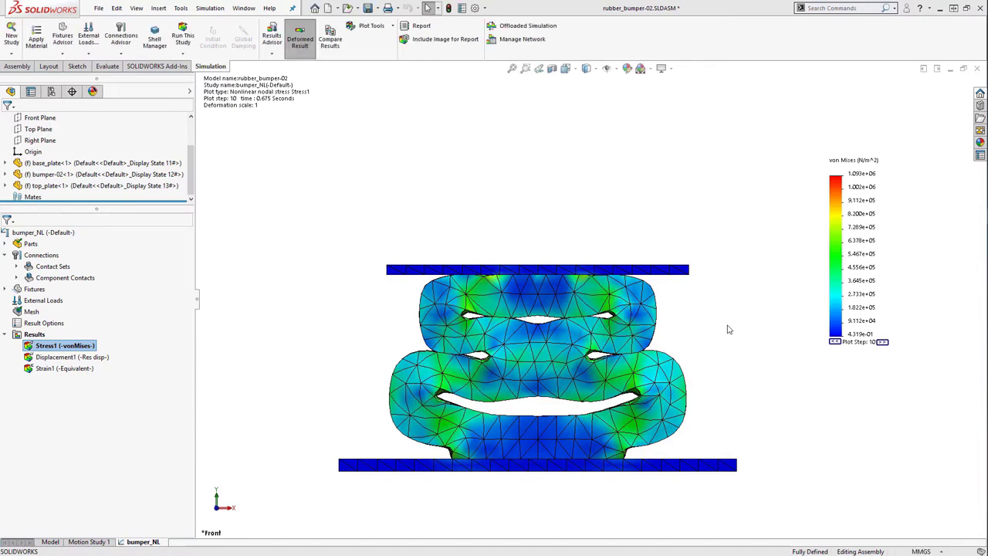
Animate the Stress1 von Mises plot at slower speed, stop it, and close the animation settings.
right_click(74, 345)
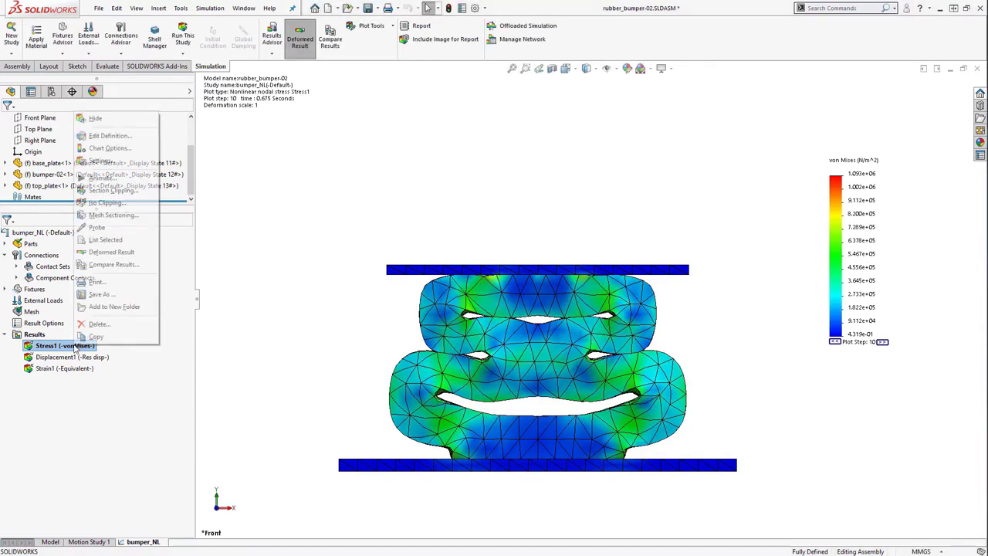
click(99, 179)
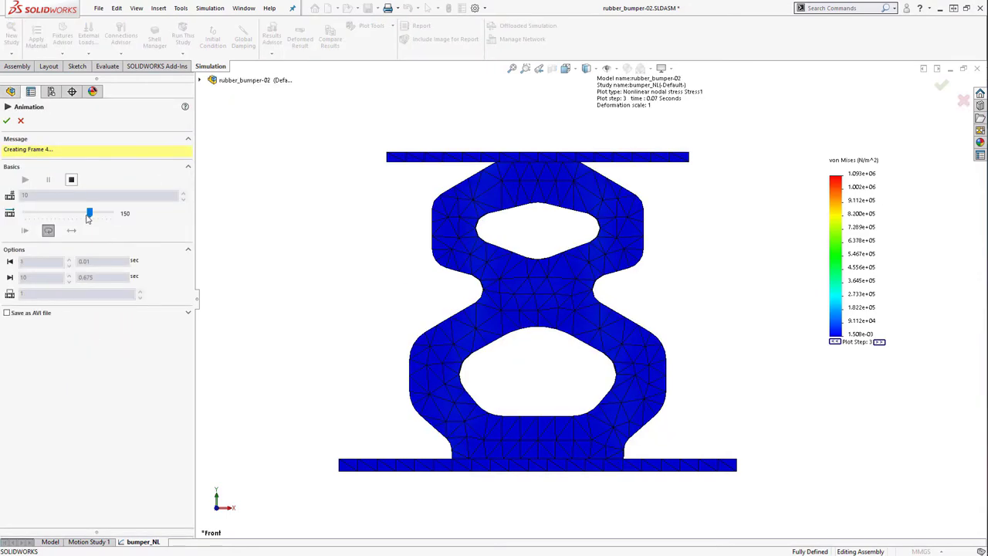
drag(81, 219, 24, 221)
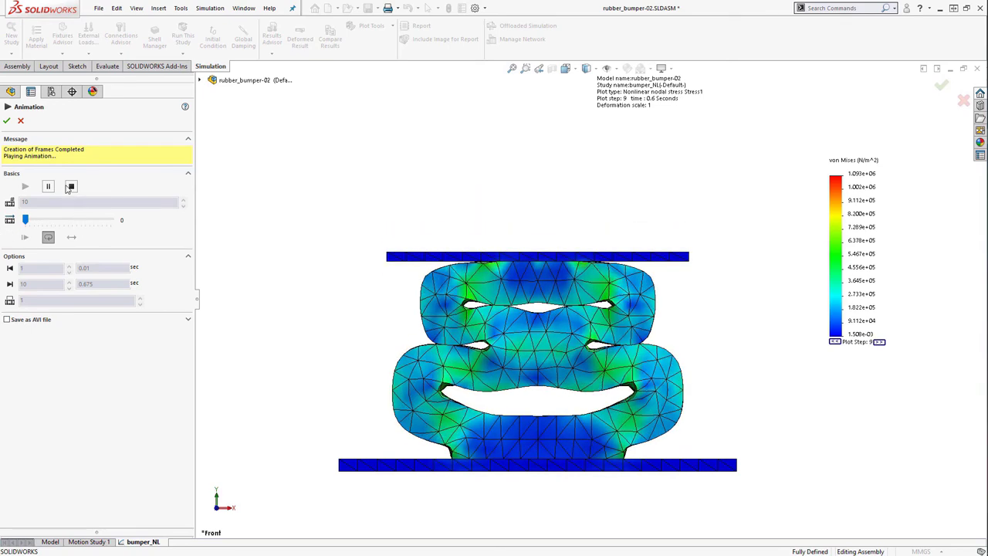
click(71, 187)
click(71, 187)
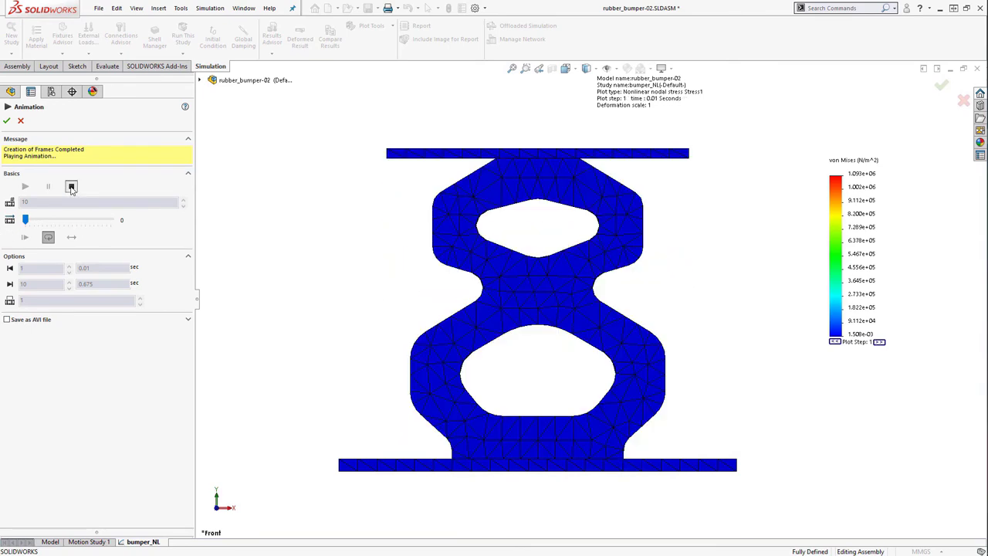
click(15, 121)
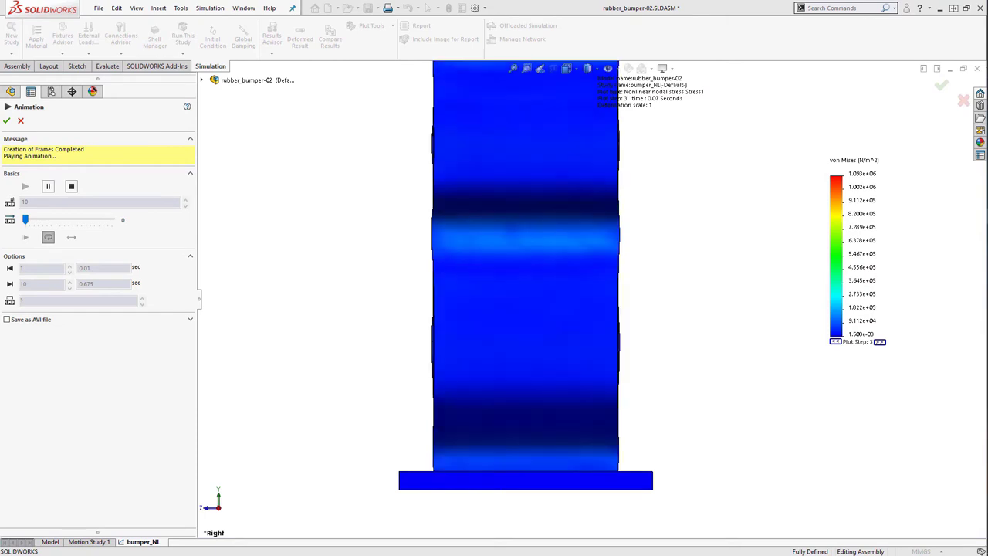
Enable the 3DEXPERIENCE Simulation Connector in the Add-Ins list and confirm.
key(ctrl+7)
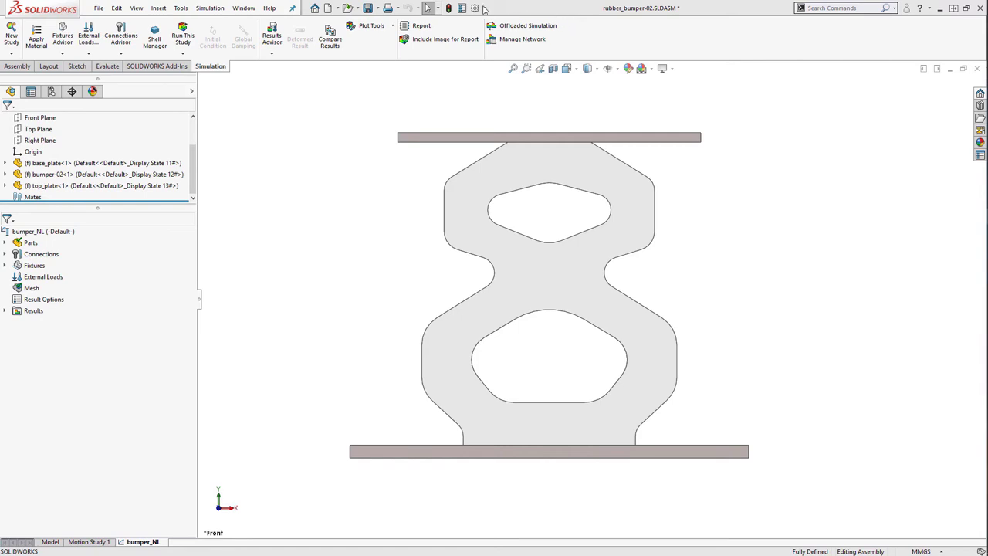
click(484, 9)
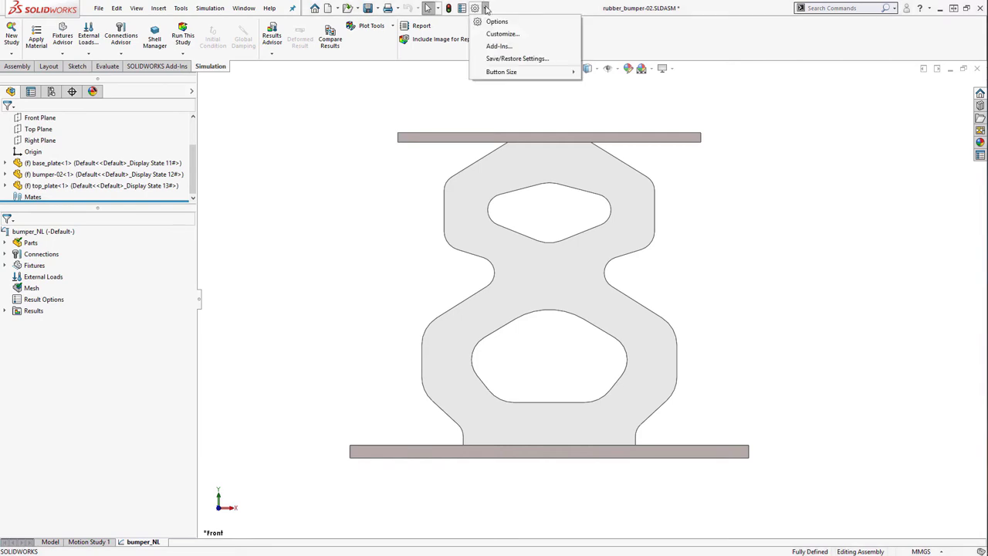
click(494, 47)
scroll(175, 241, down, 5)
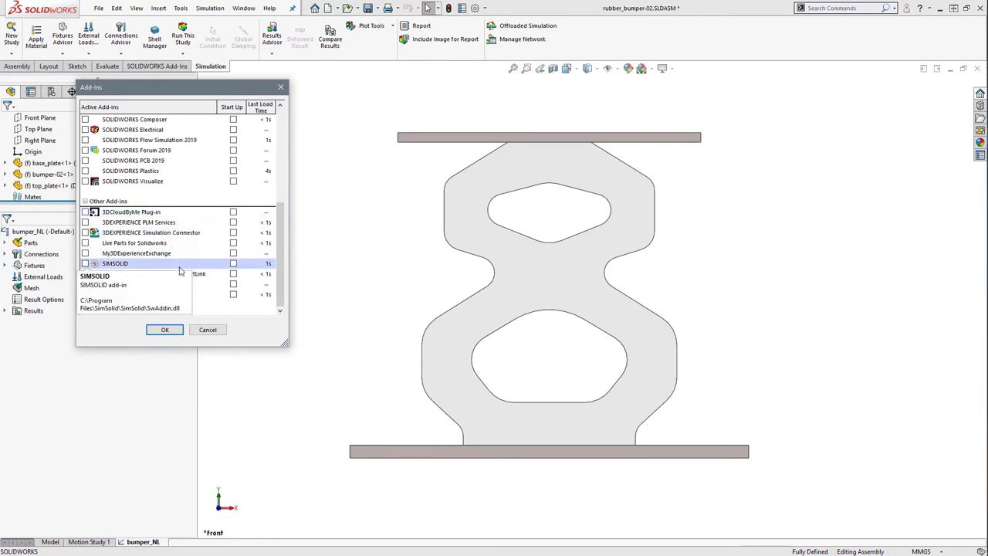
click(85, 233)
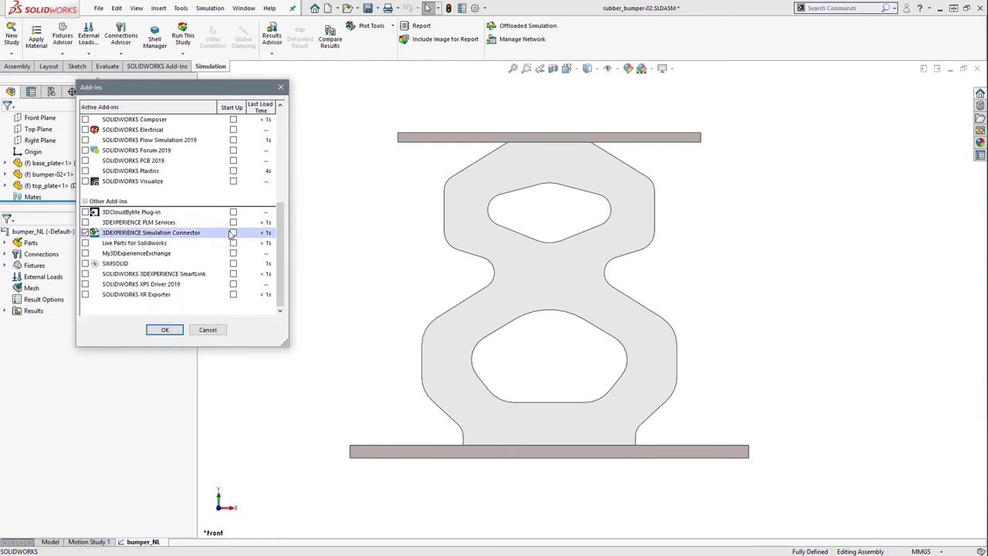
click(178, 330)
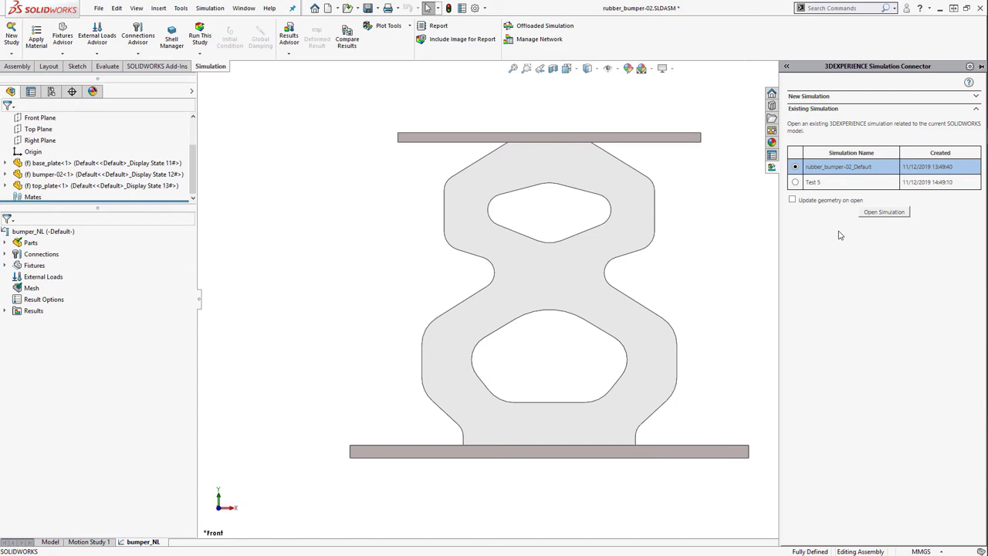
Name the new simulation 'Bumper NL', create it, and save the model when prompted.
click(977, 110)
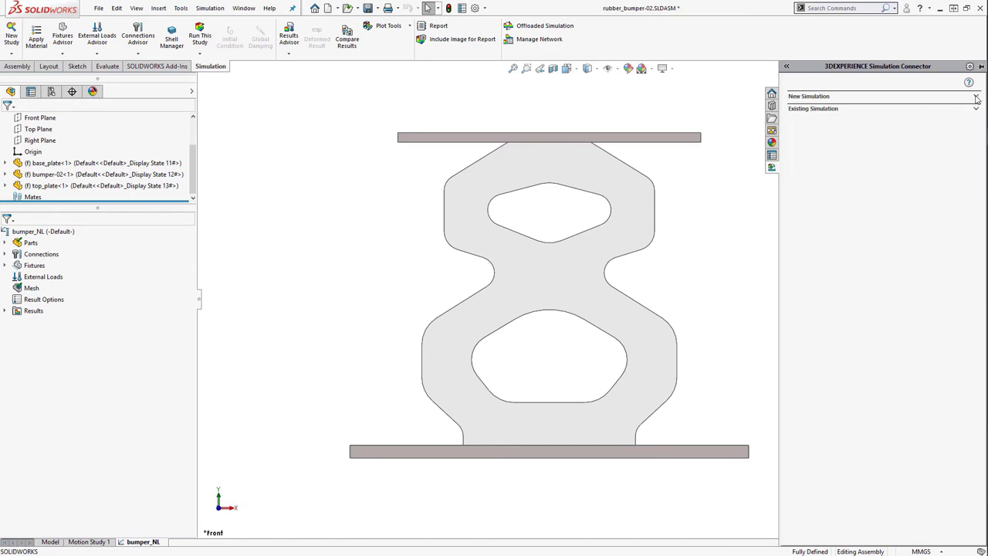
click(977, 99)
drag(902, 131, 823, 131)
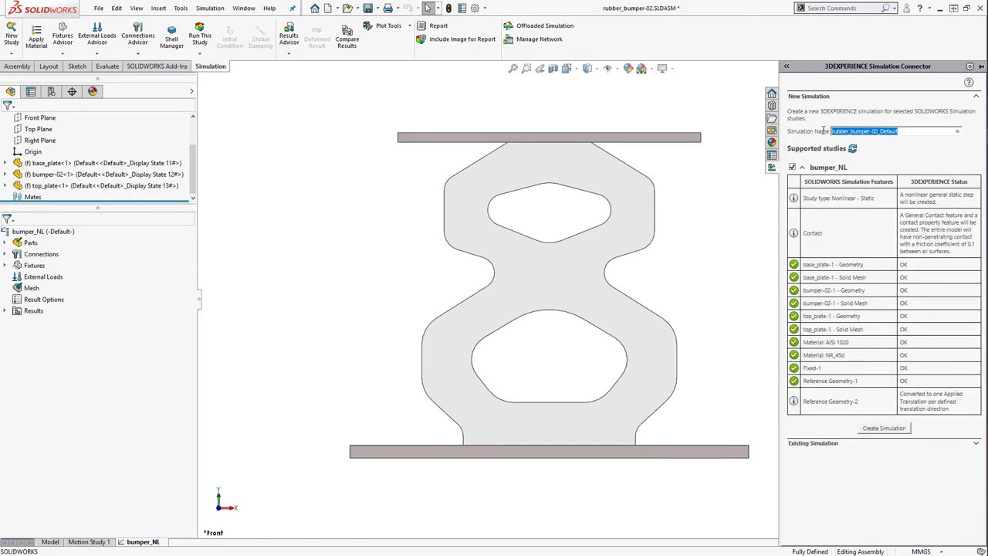
text(Bumper NL)
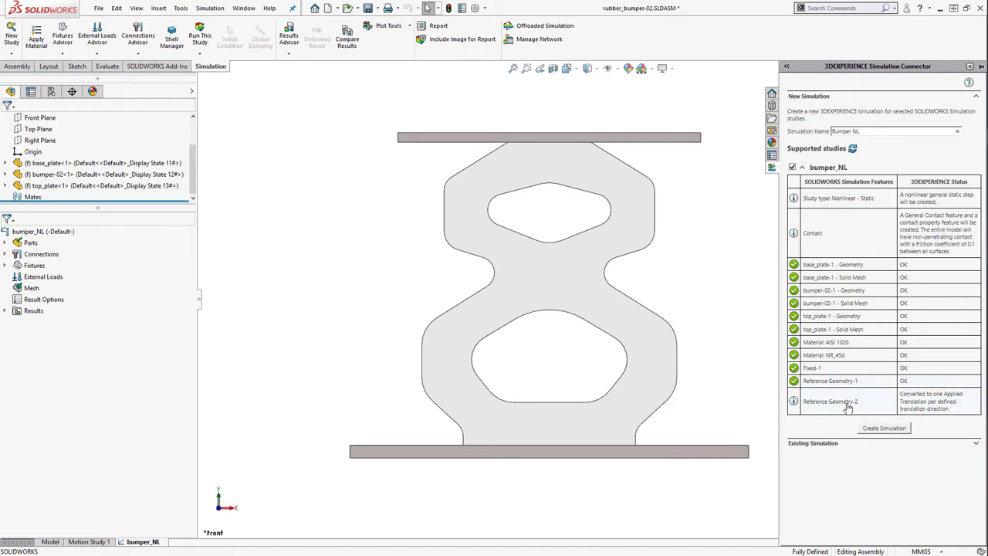
click(877, 430)
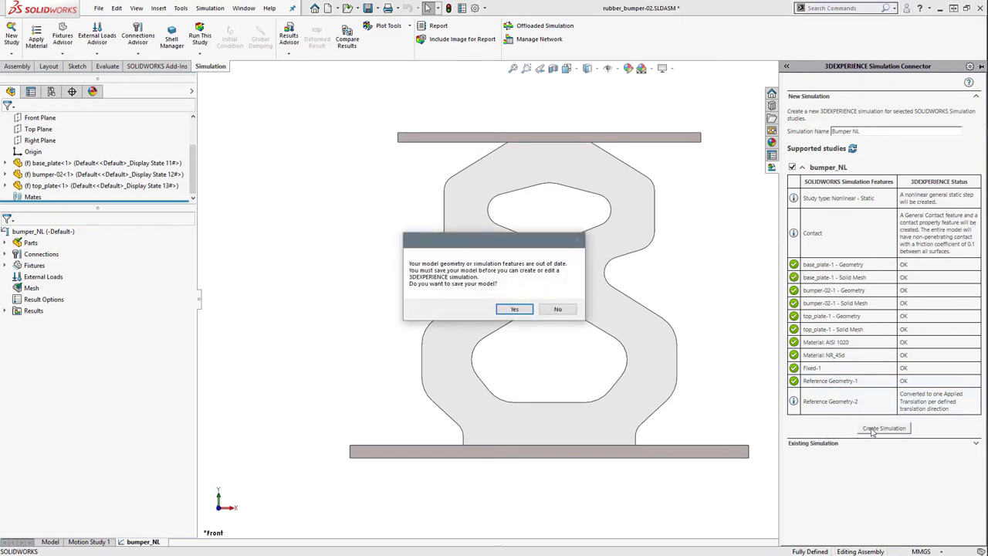
click(522, 310)
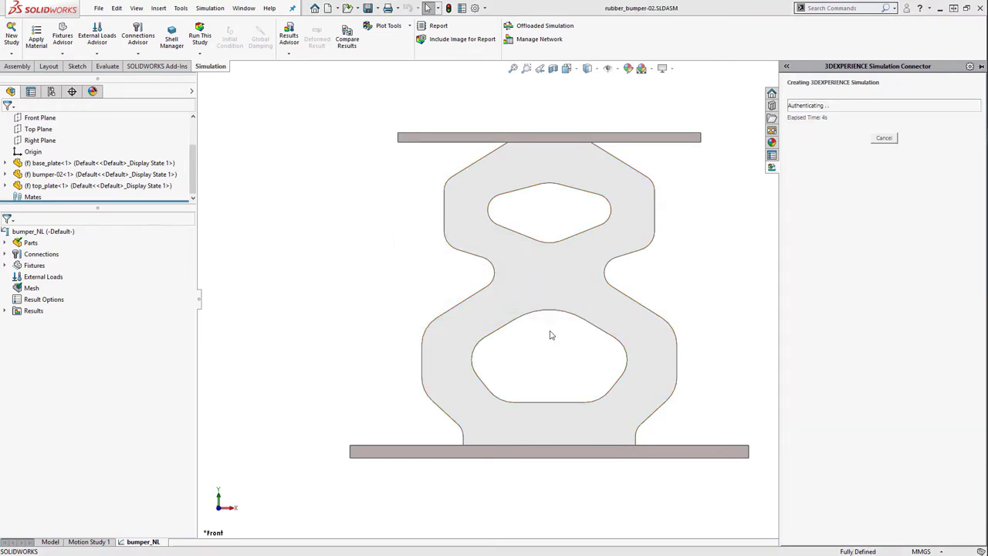
Log in with the account password and choose the SPE NEOSWUG collaborative space.
text(•••••••••)
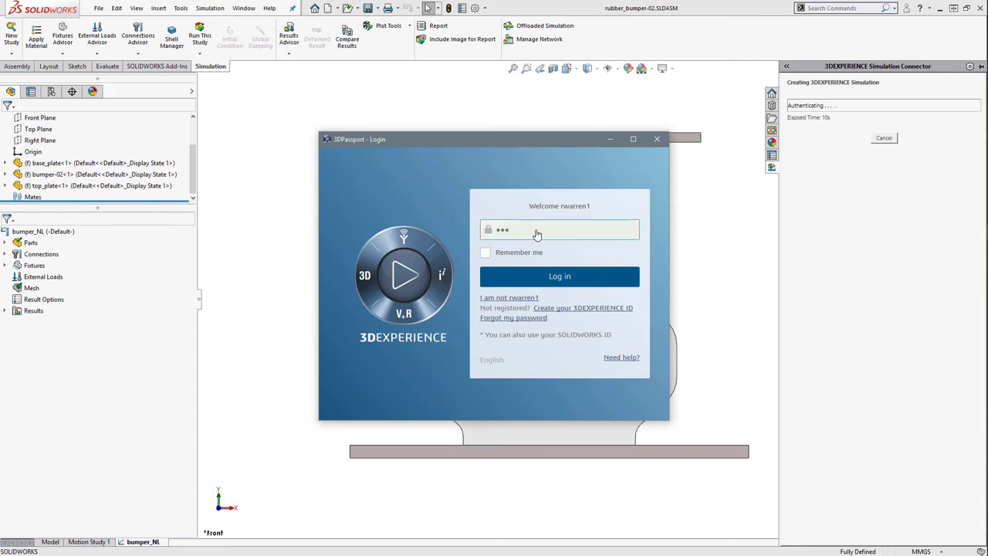
text(•••••••••••)
click(543, 278)
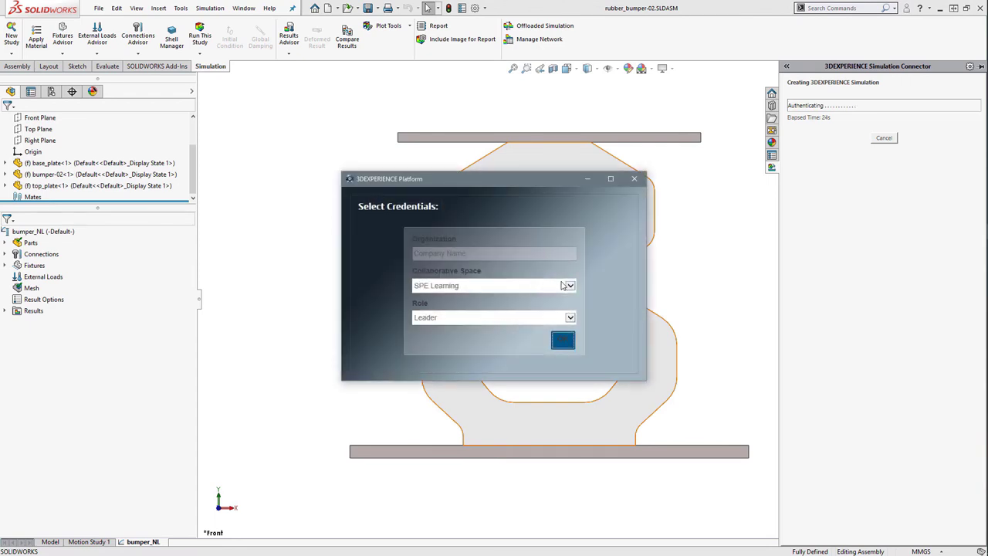
click(571, 286)
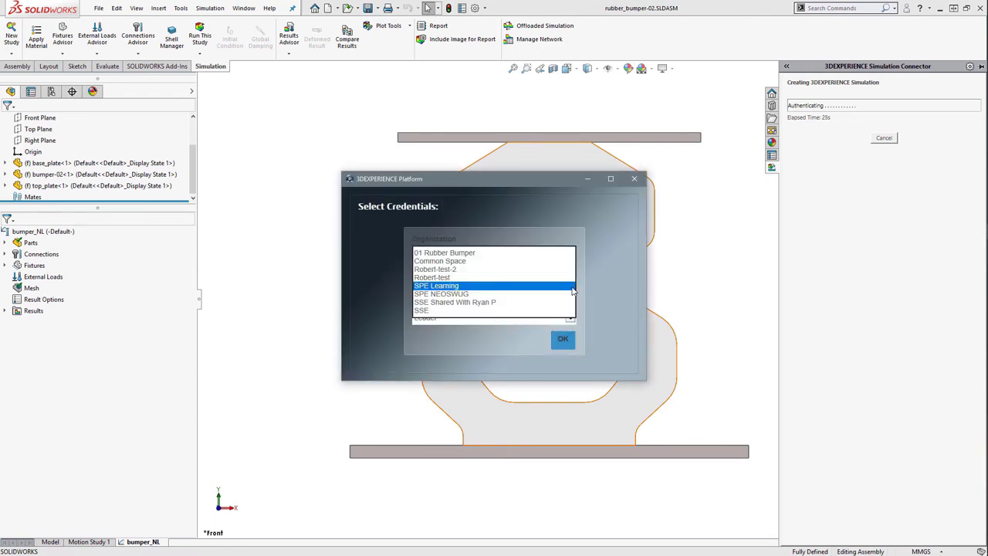
click(500, 294)
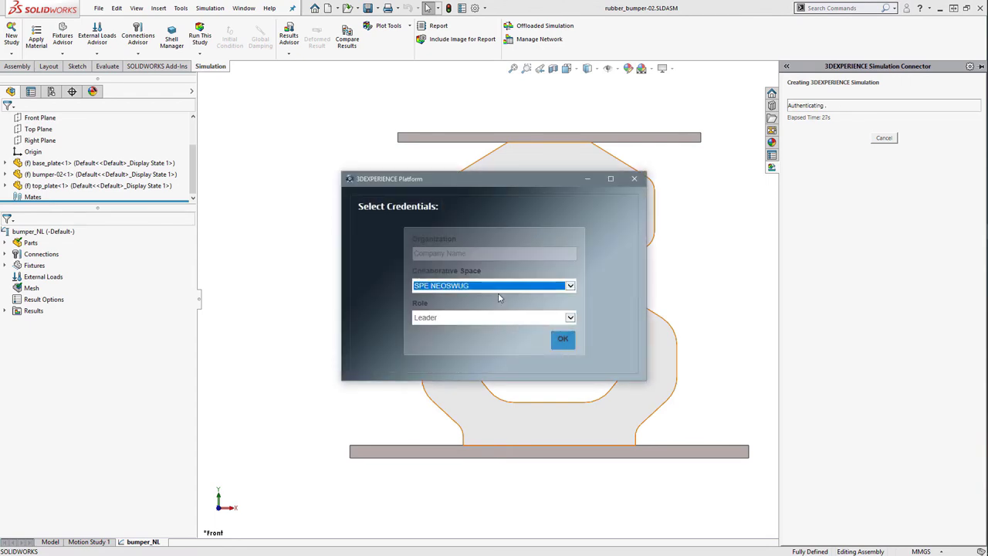
click(562, 343)
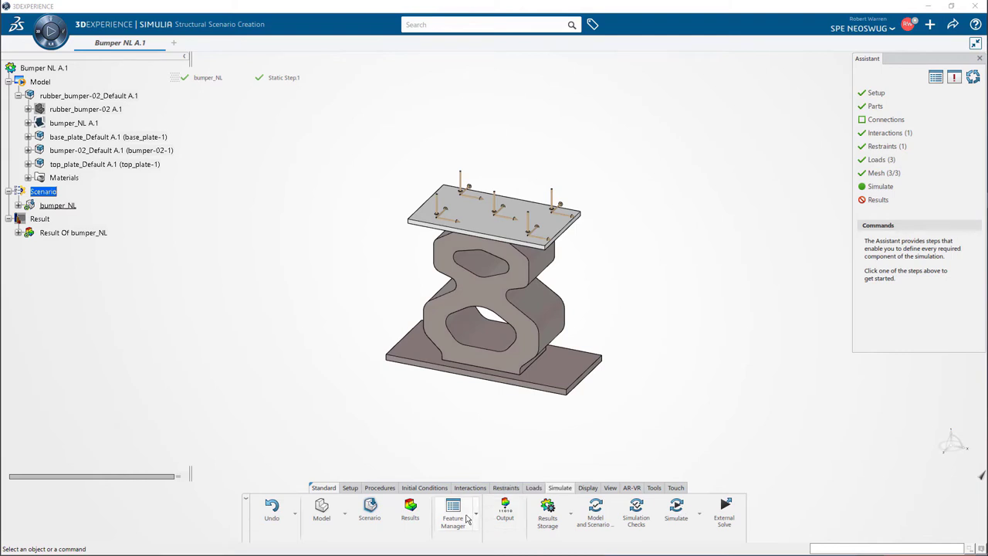
Turn off Apply geometry-based corrections on General Contact.1.
click(457, 515)
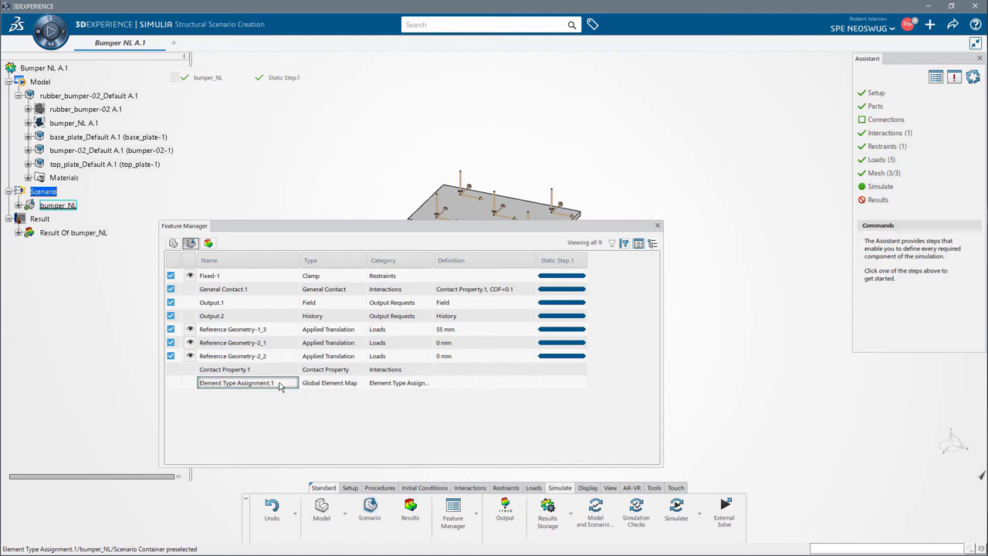
click(261, 289)
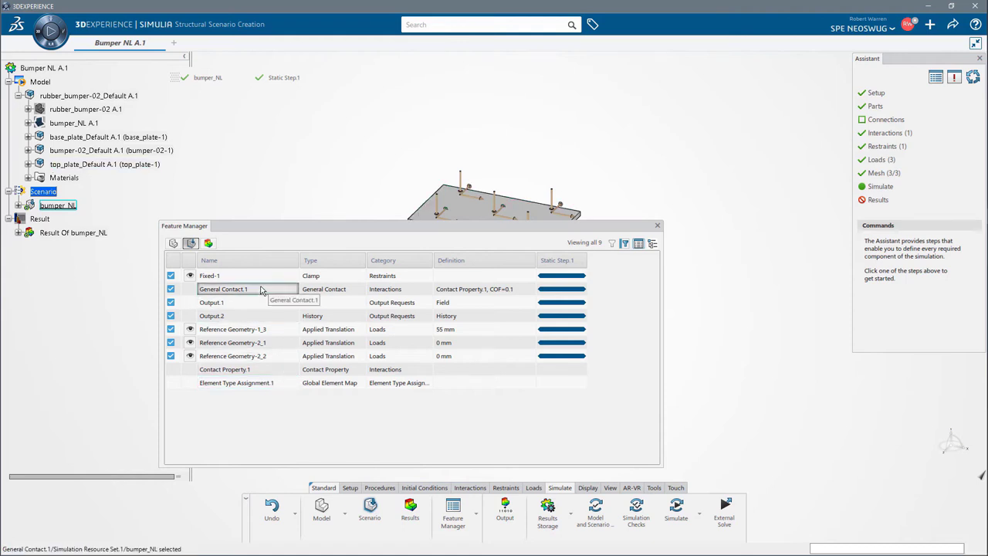
double_click(261, 289)
click(342, 137)
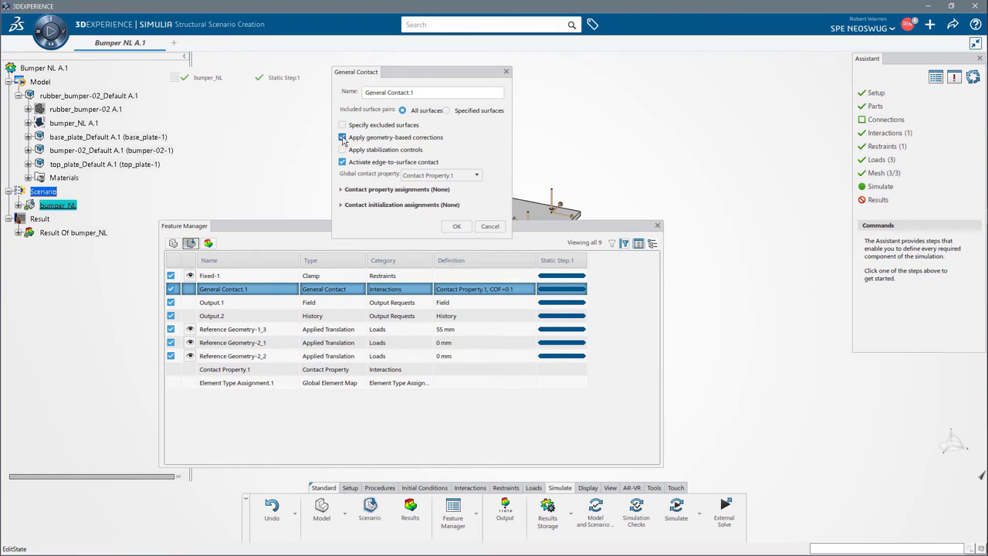
click(342, 137)
click(457, 226)
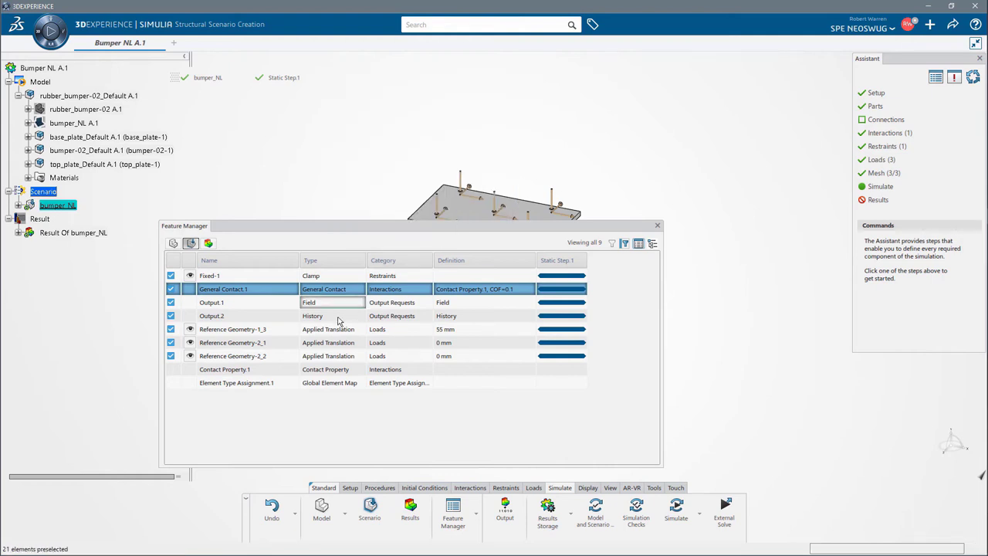
Review the 55 mm Reference Geometry-1_3 translation and close it unchanged.
click(282, 332)
double_click(281, 332)
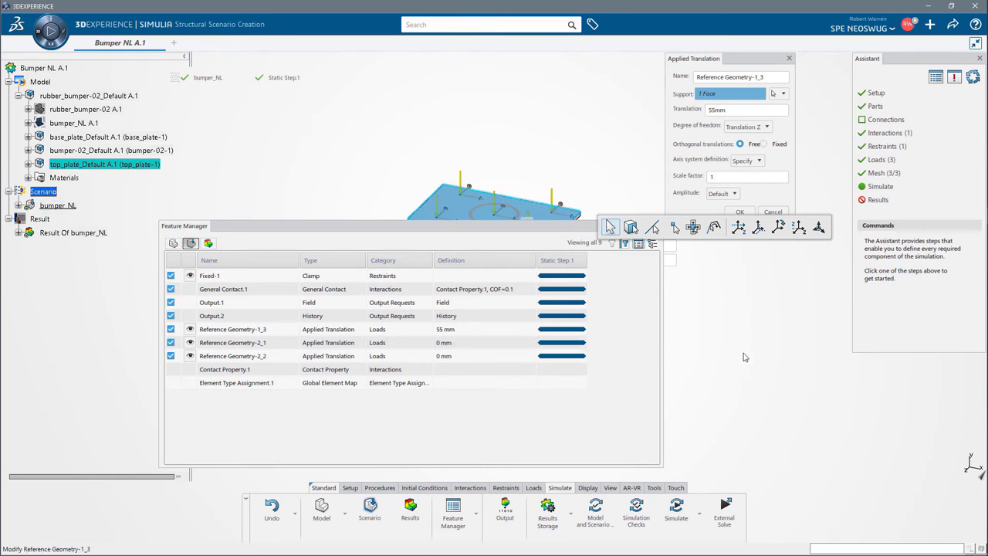
key(Escape)
click(344, 513)
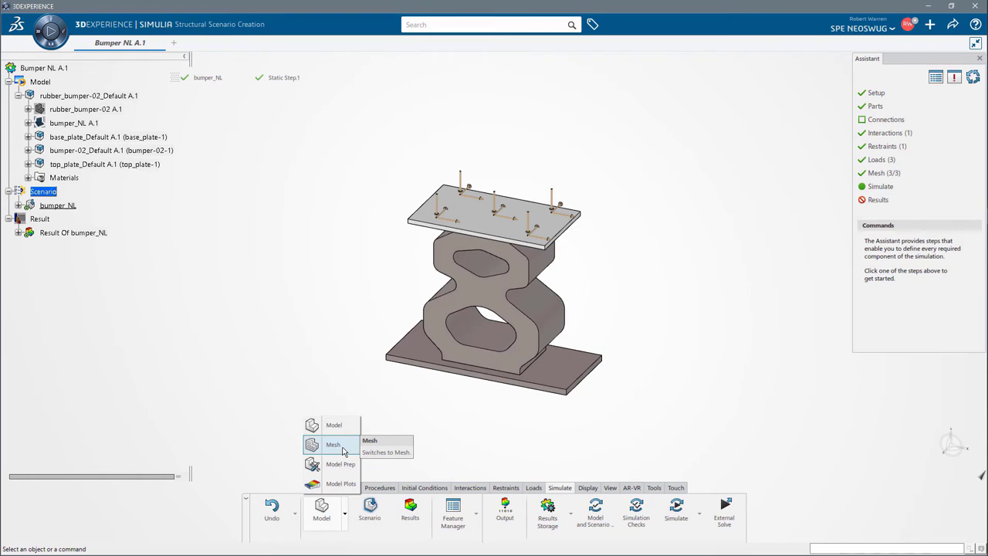
Delete the existing tetrahedral meshes from all three parts in the Mesh Part Manager.
click(344, 451)
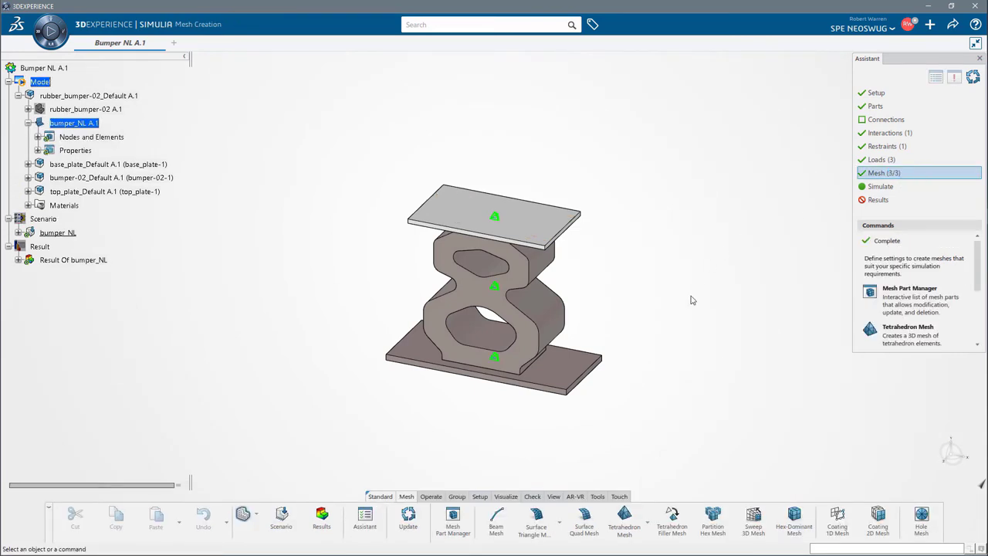
click(454, 517)
right_click(260, 133)
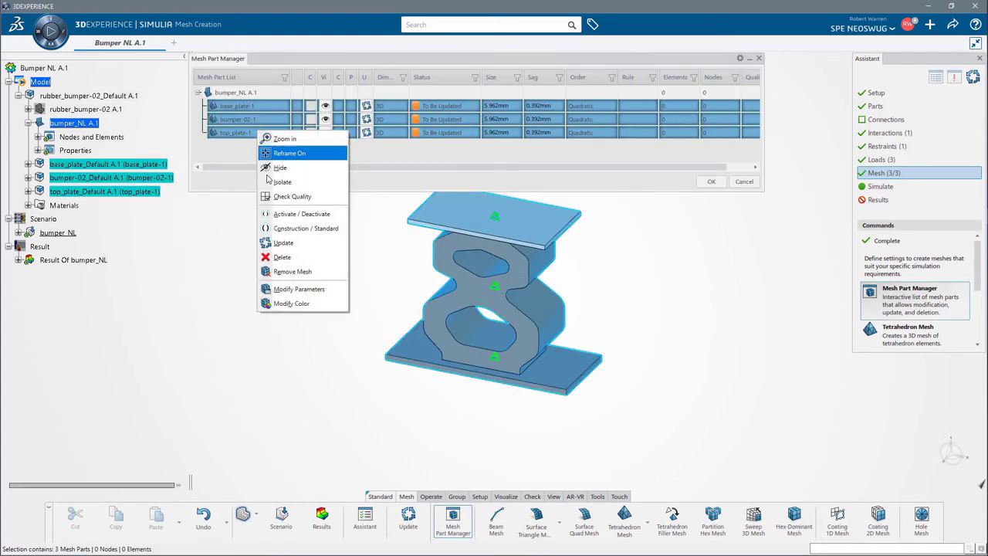
click(279, 243)
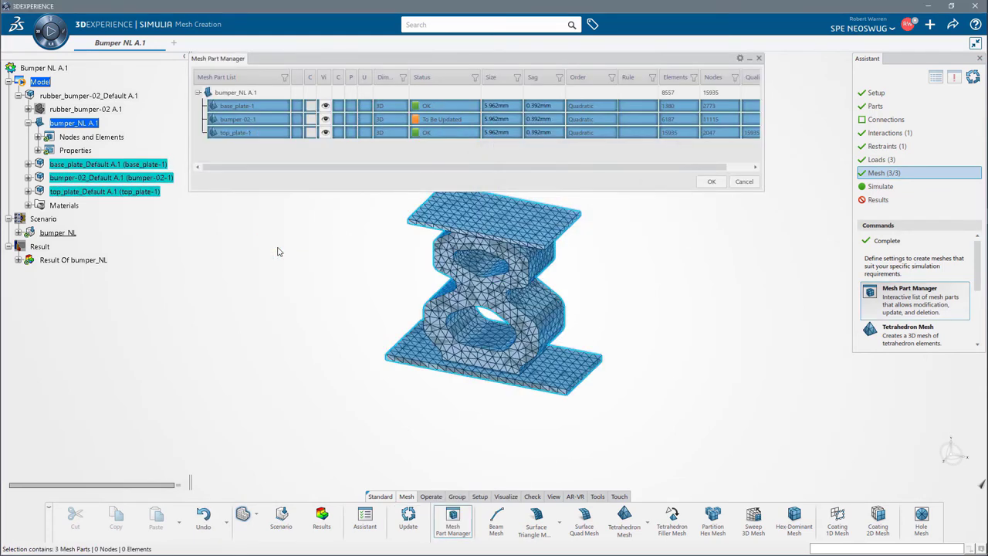
click(339, 294)
middle_drag(347, 268, 379, 281)
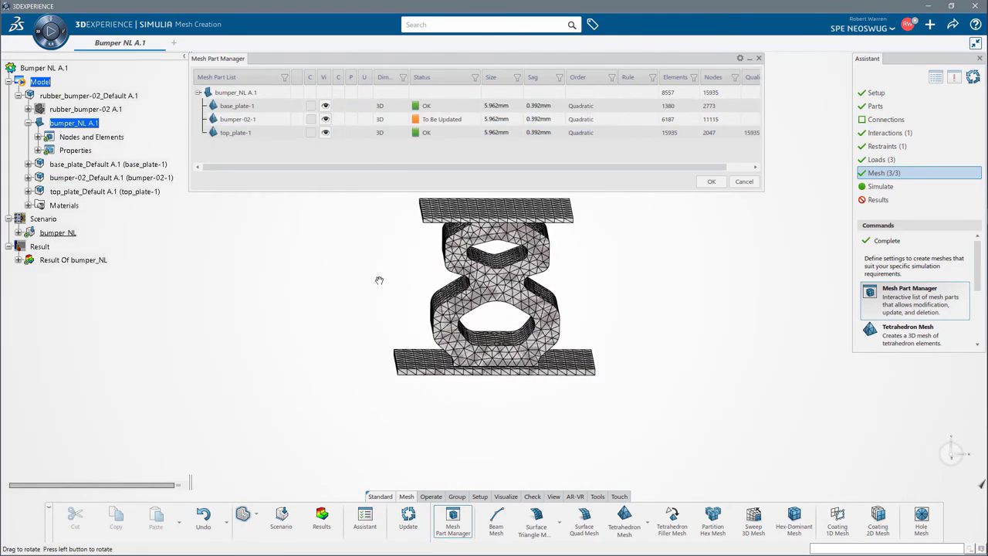
shift+click(266, 132)
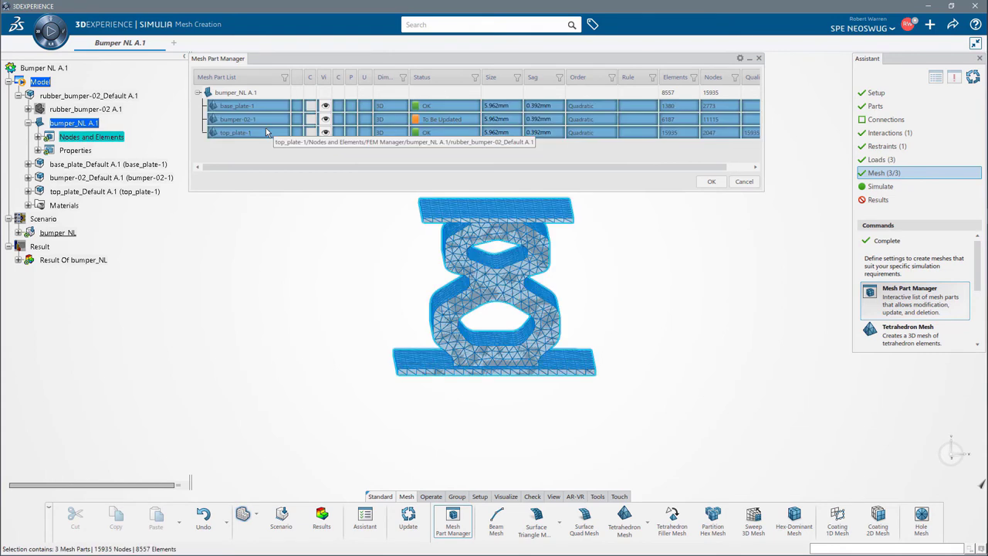
right_click(266, 132)
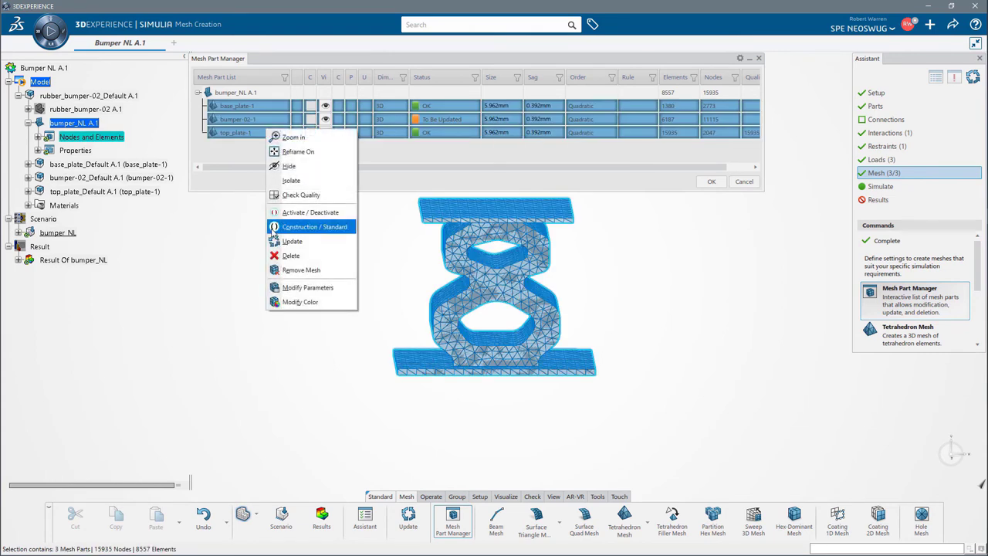
click(291, 257)
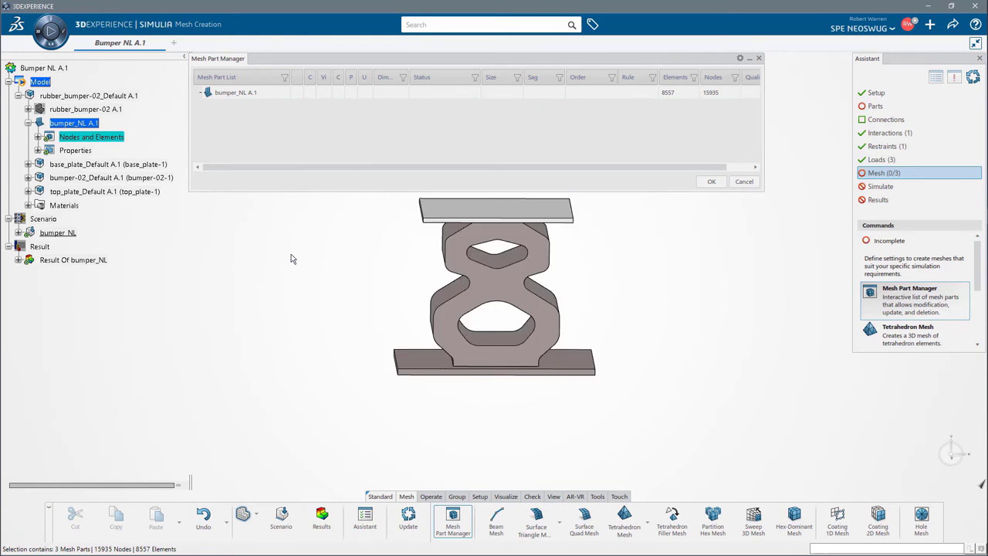
click(712, 183)
Define a Sweep 3D Mesh on the bumper with 3mm size, 4 layers and linear order.
click(753, 519)
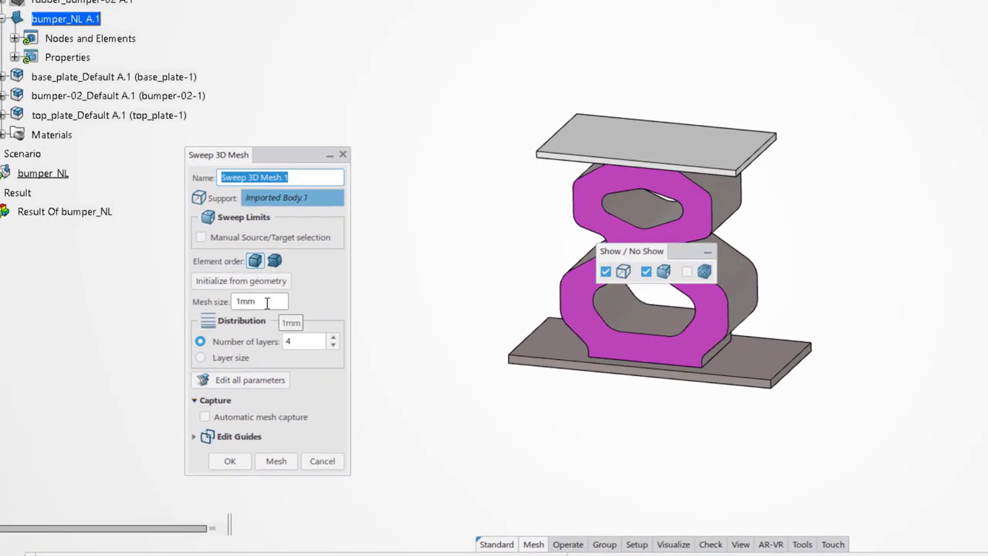
double_click(267, 301)
text(3mm)
double_click(288, 341)
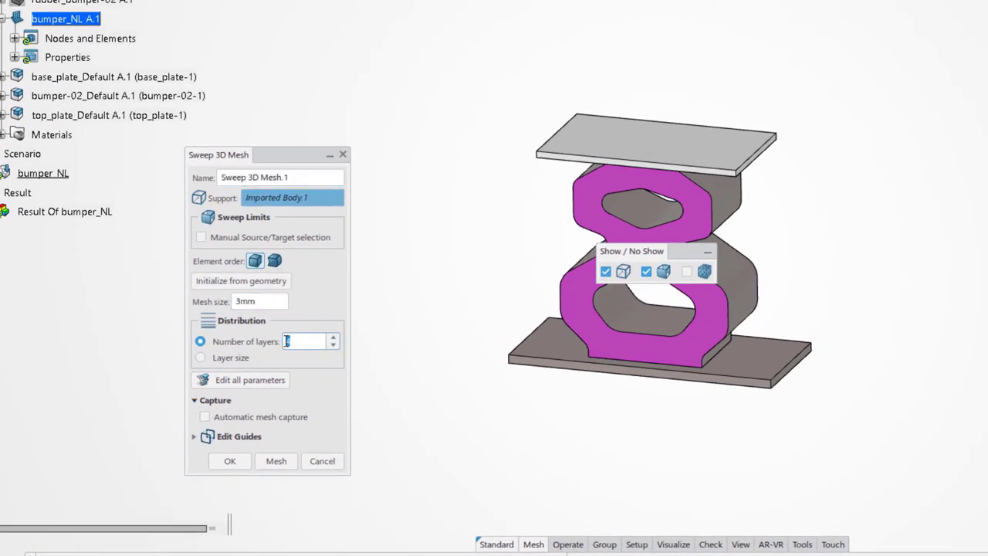
click(276, 379)
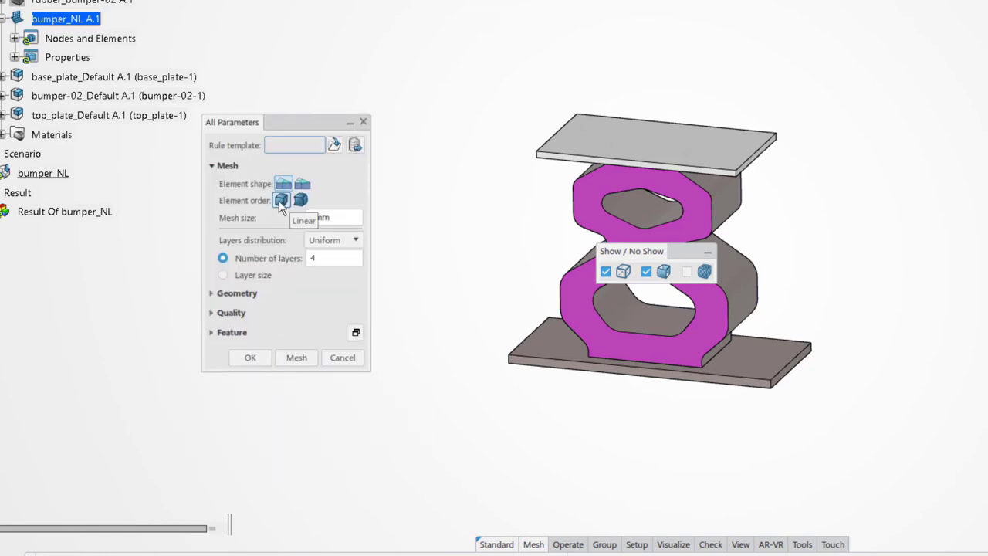
click(303, 186)
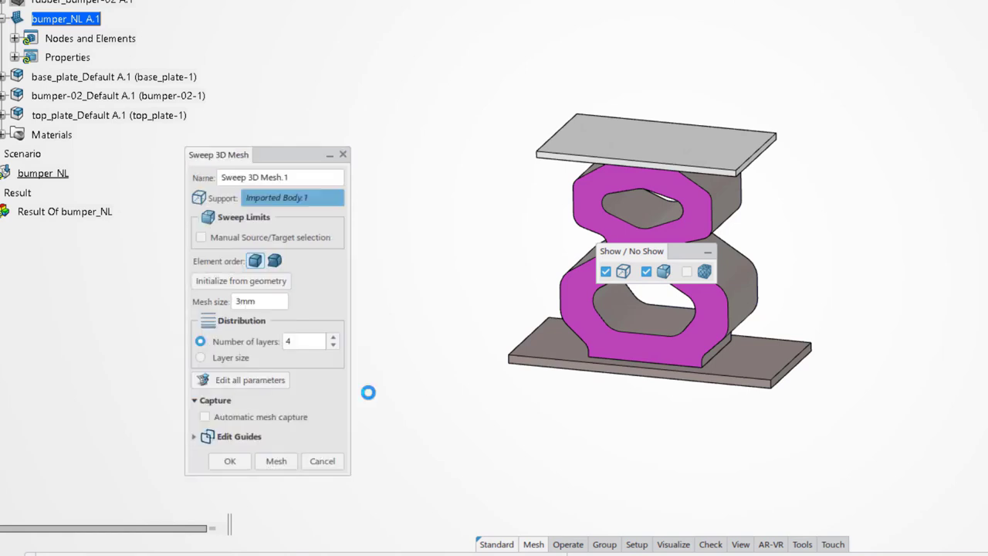
click(230, 461)
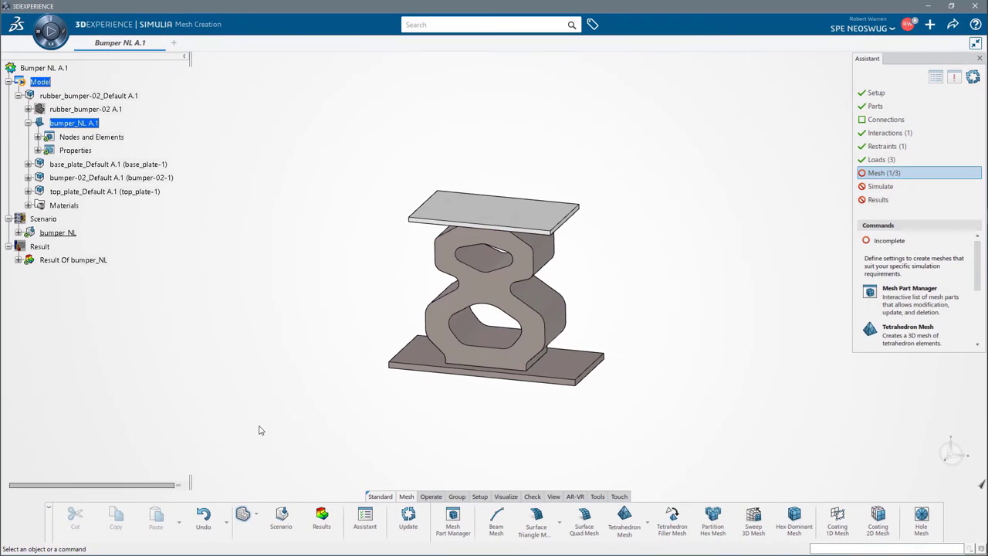
Update the bumper's swept mesh and mesh both plates so Mesh shows 3/3.
click(409, 516)
middle_drag(452, 433, 466, 331)
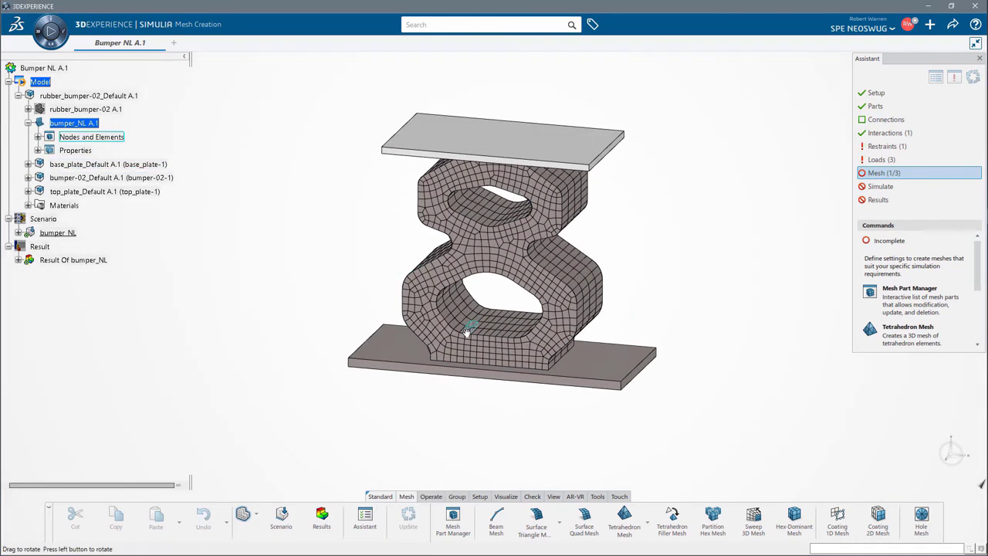
click(453, 519)
click(711, 182)
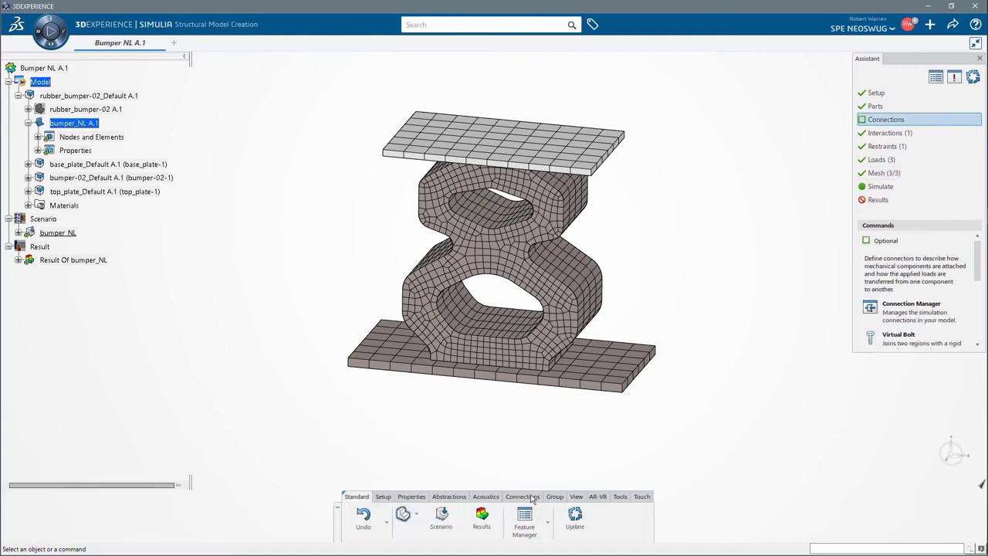
click(531, 500)
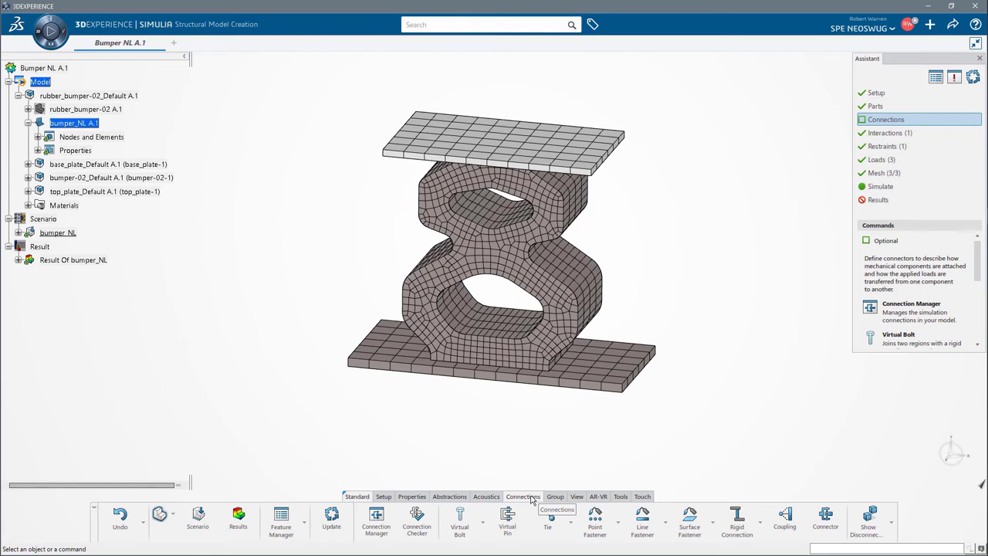
Tie the base plate's top face to the bumper's bottom face.
click(549, 519)
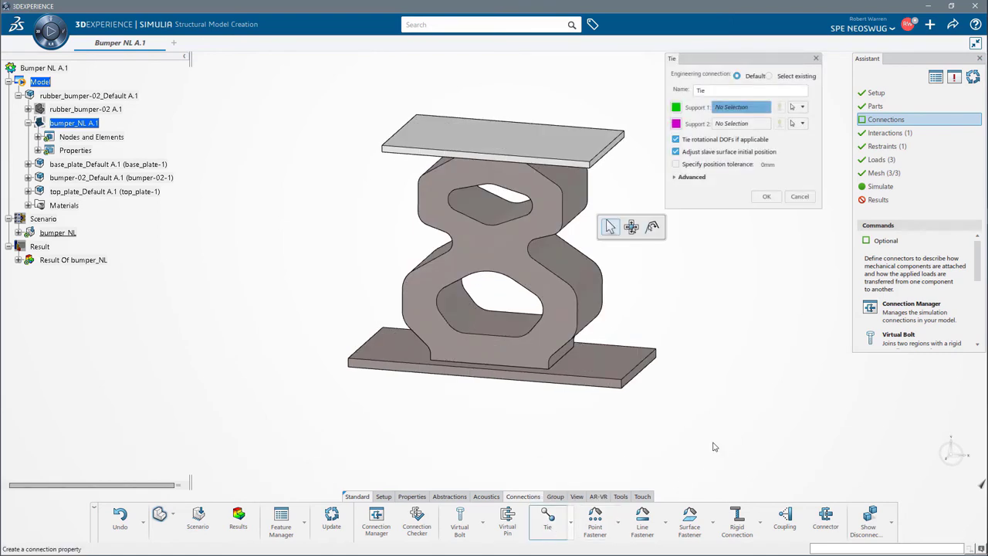
click(587, 354)
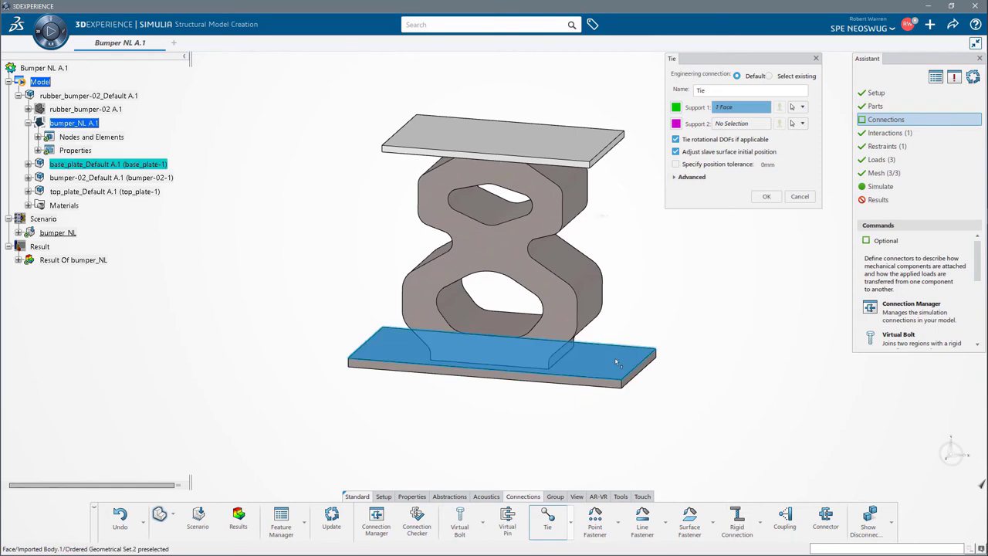
middle_drag(691, 345, 538, 341)
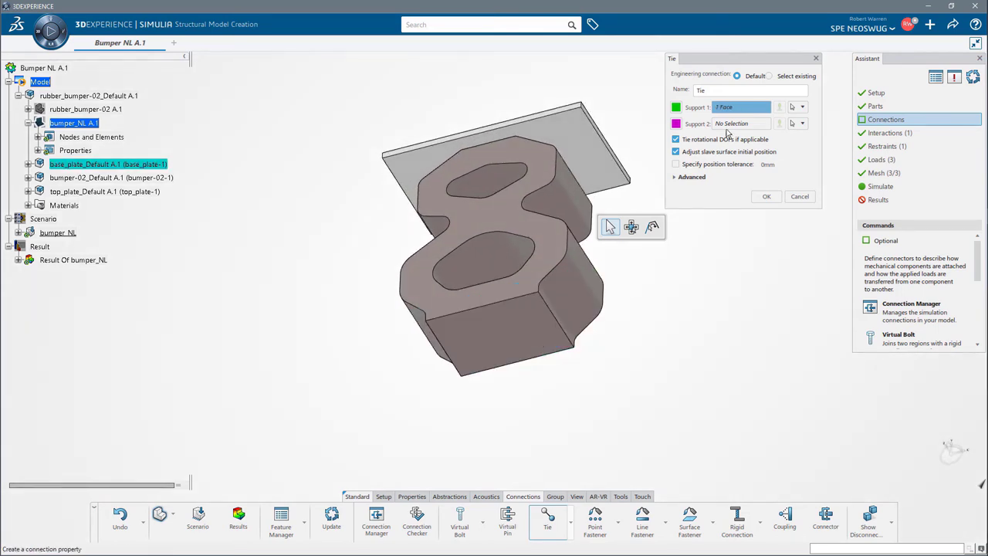
click(524, 352)
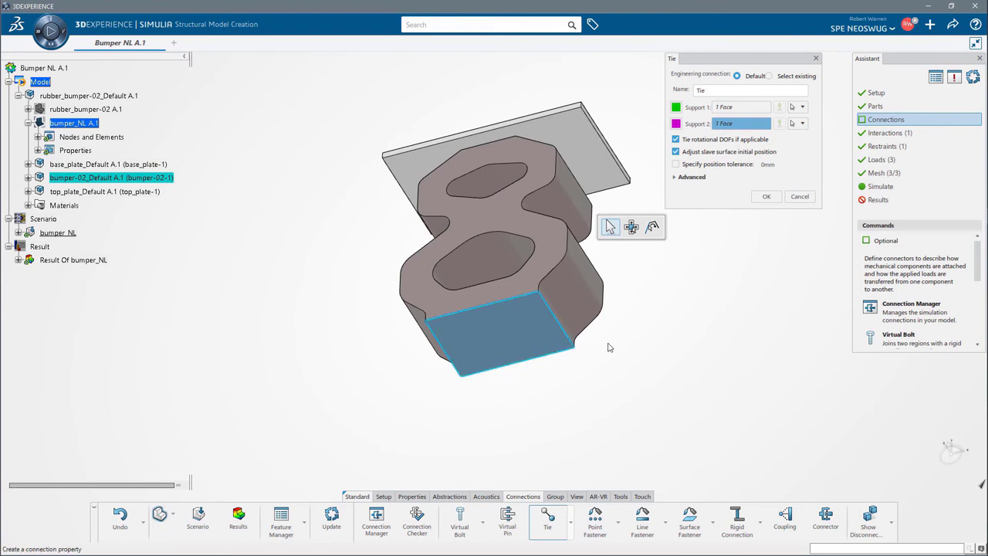
middle_drag(607, 347, 673, 351)
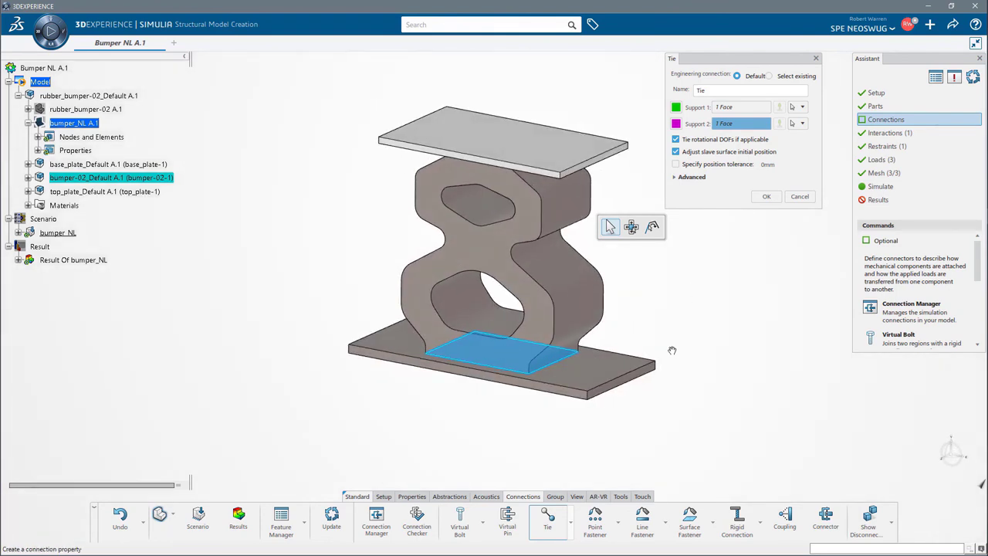
click(767, 197)
Tie the top plate's face to the bumper's top face.
middle_drag(723, 371, 703, 363)
click(547, 517)
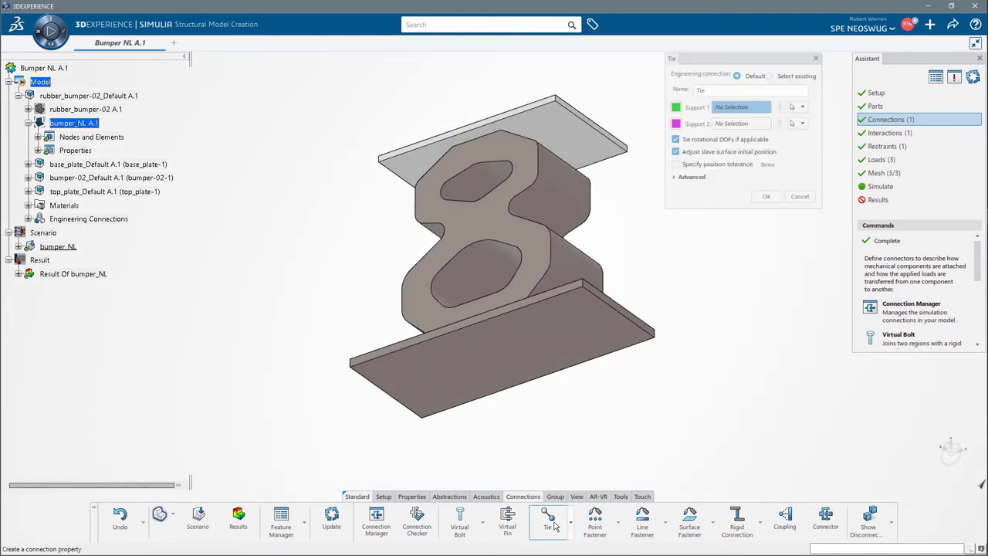
click(609, 153)
middle_drag(599, 151, 570, 173)
click(559, 166)
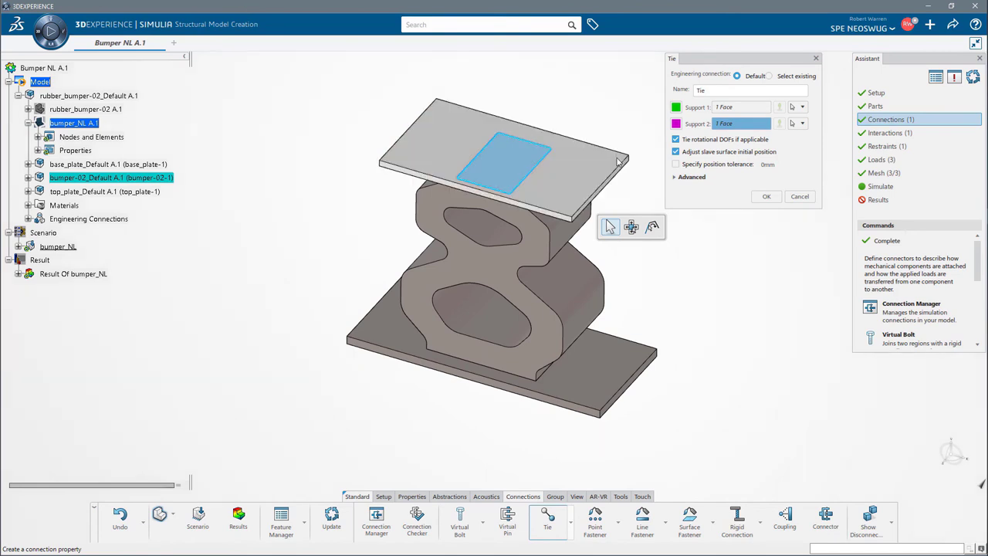
click(767, 196)
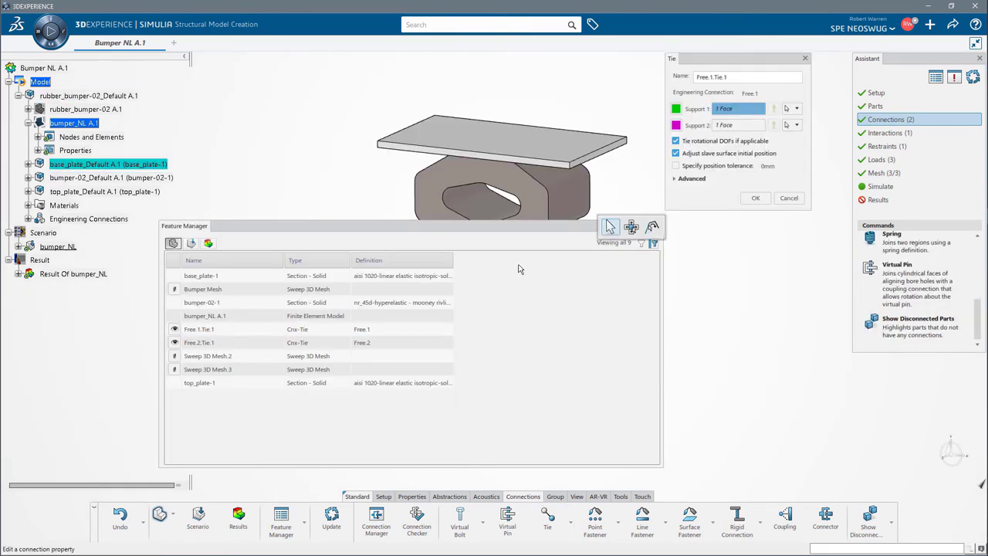
Turn off Adjust slave surface on both ties, Free.1.Tie.1 and Free.2.Tie.1.
click(701, 158)
click(754, 198)
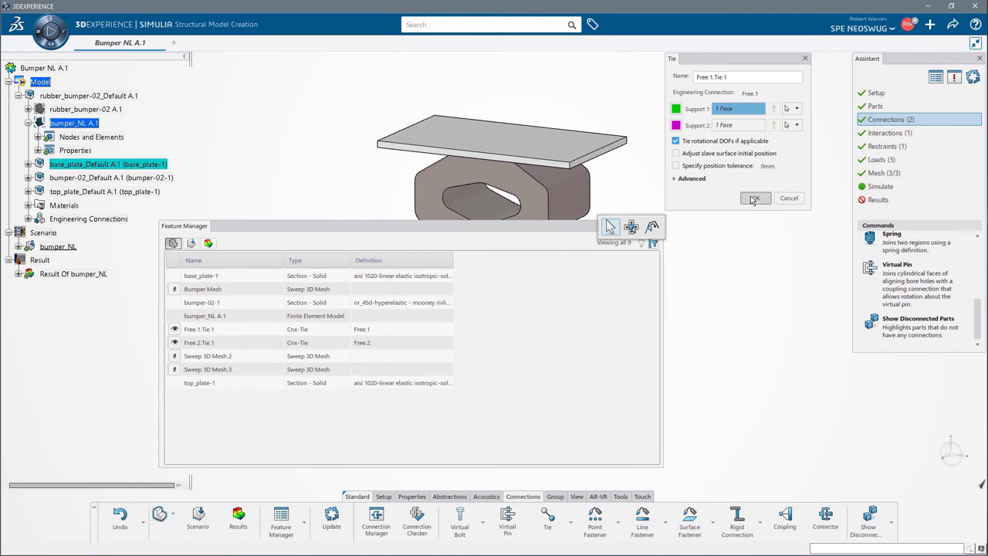
double_click(228, 342)
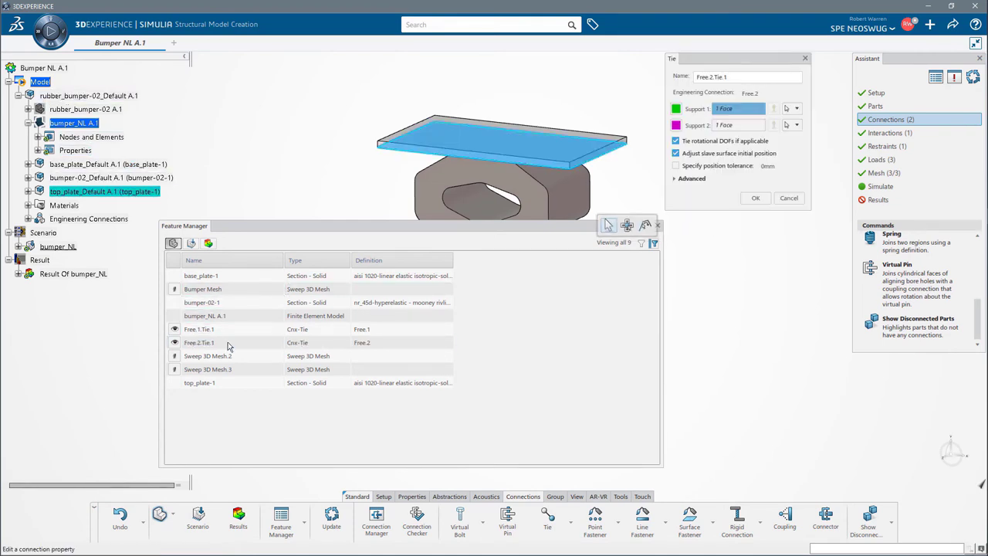
click(695, 157)
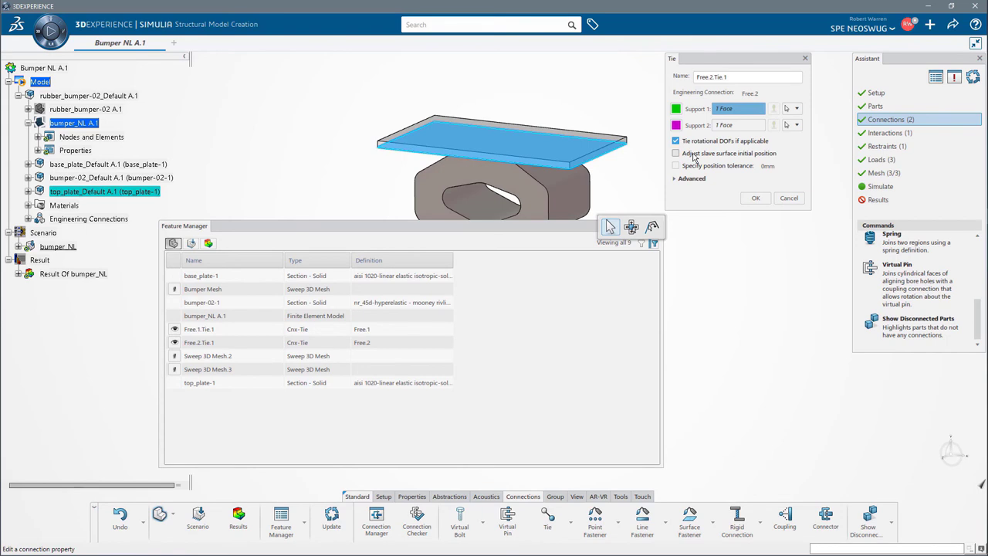
click(756, 199)
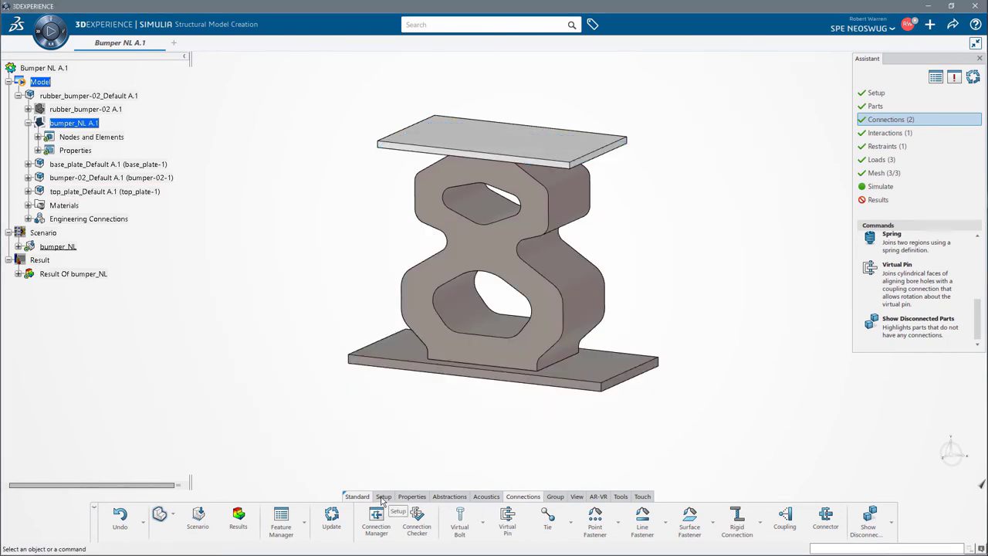
click(383, 496)
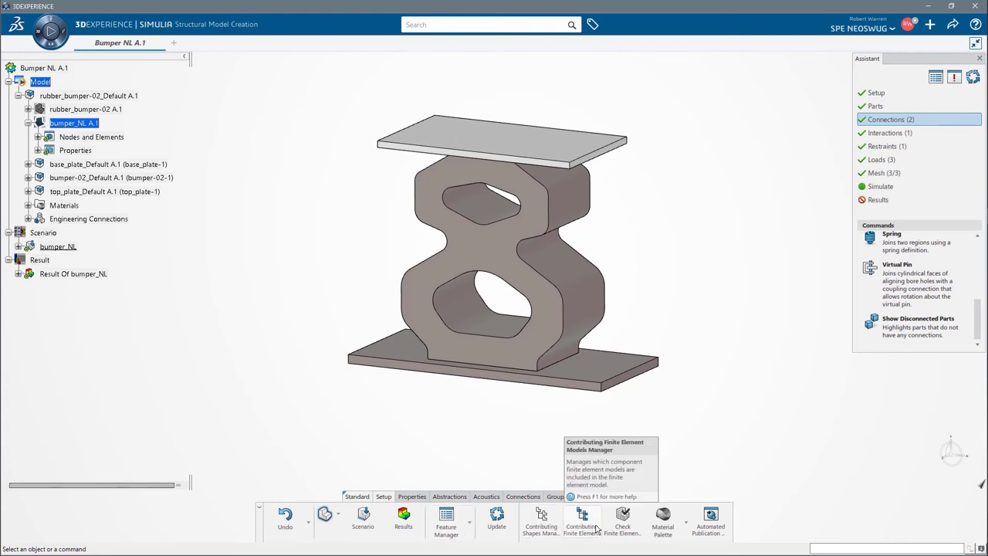
Check the finite element model, dismiss the clean status report, and save Bumper NL.
click(627, 524)
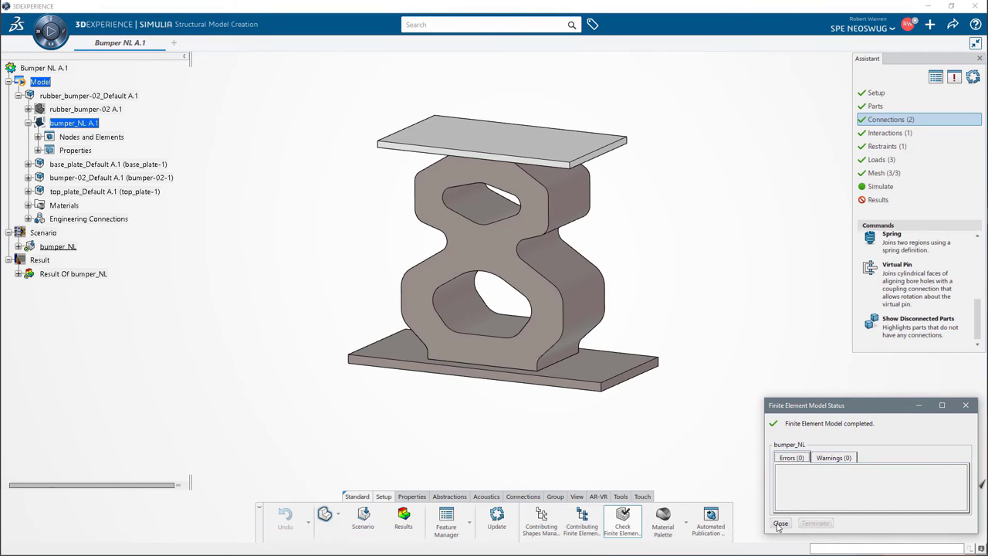
click(780, 523)
click(952, 26)
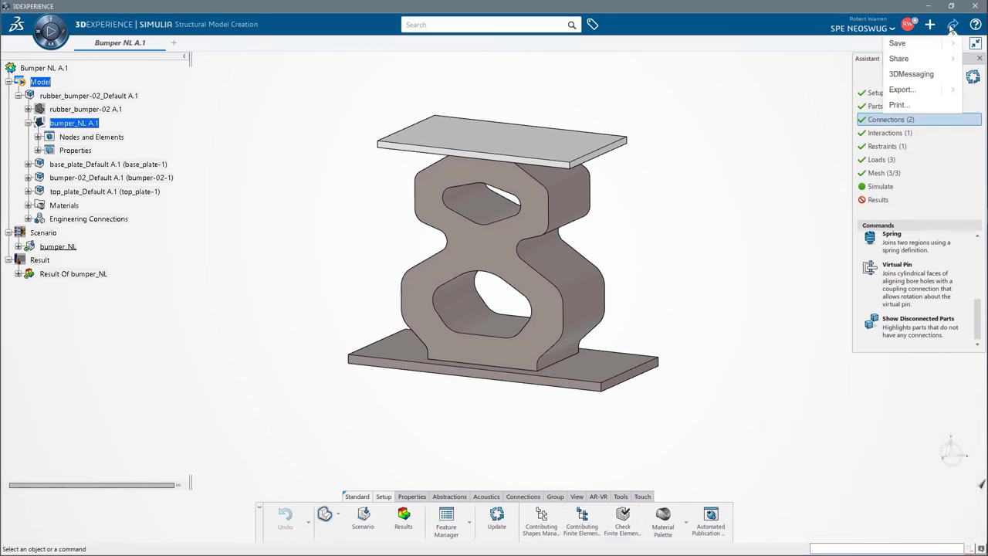
click(897, 43)
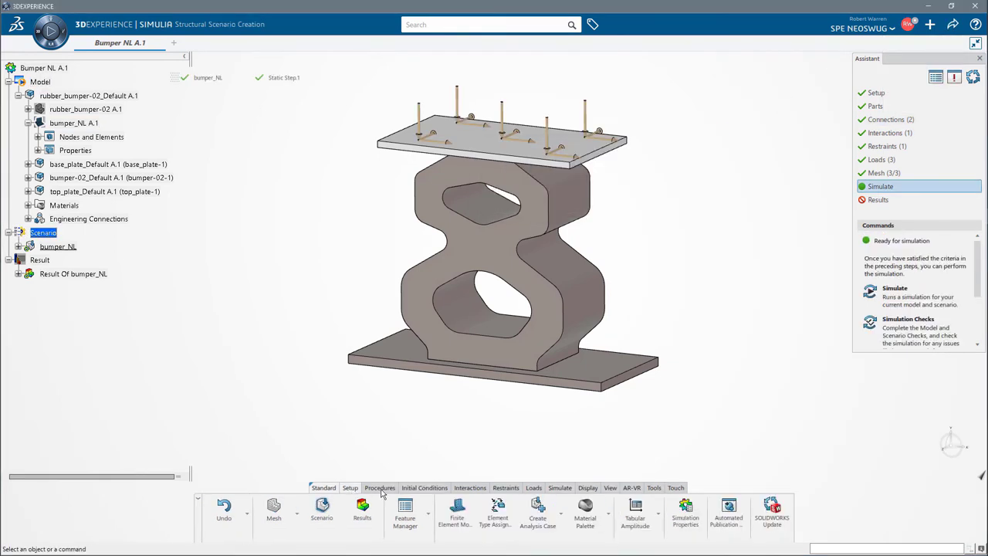
Set Static Step.1's initial and maximum time increments to 0.05 s, leaving minimum at 1e-005 s.
click(382, 488)
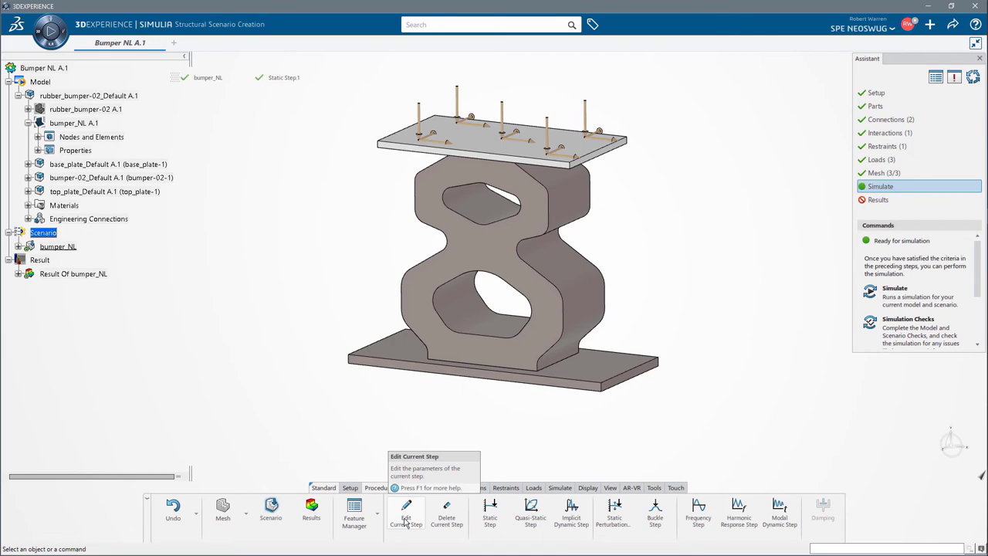
click(407, 516)
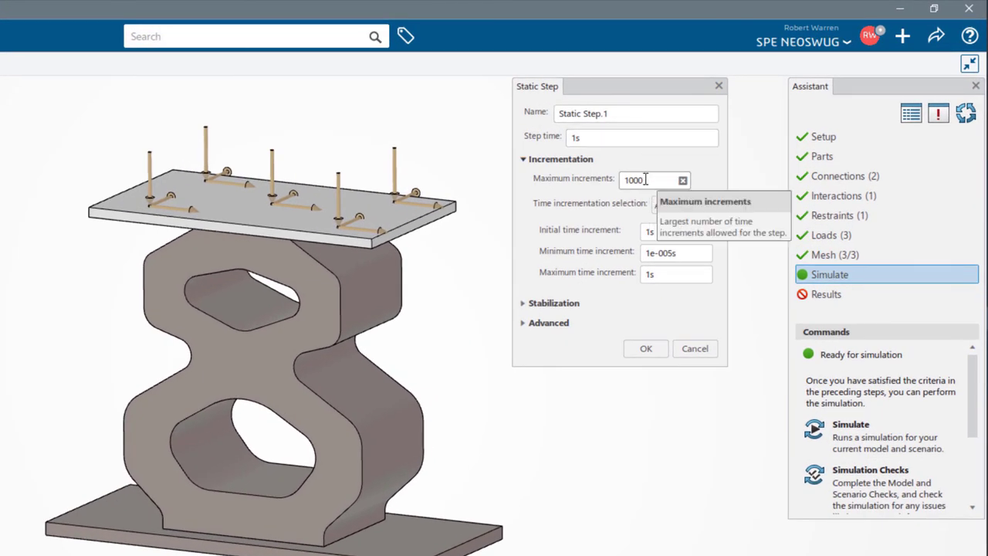
double_click(664, 232)
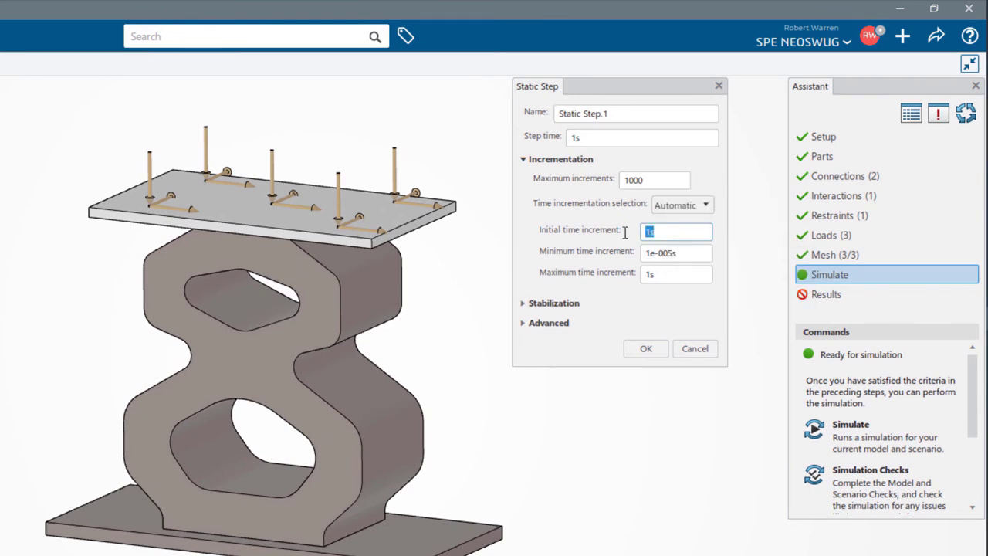
text(0.05)
double_click(684, 253)
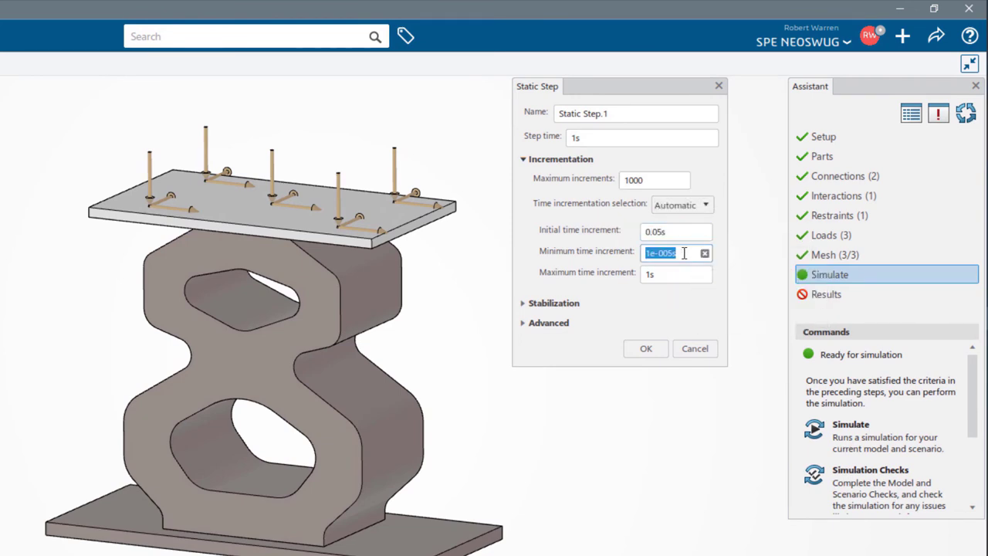
double_click(677, 274)
text(0.05)
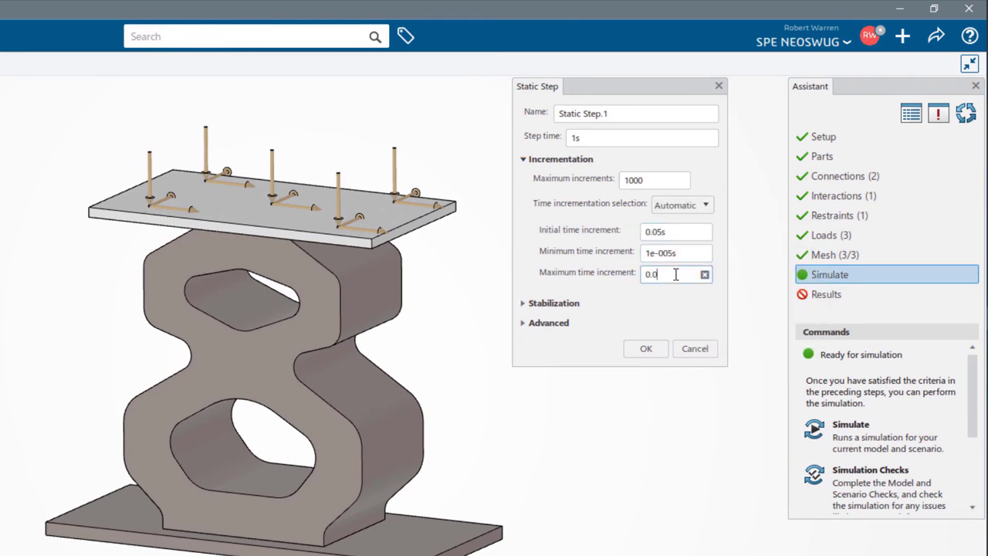
click(523, 302)
click(523, 350)
click(522, 350)
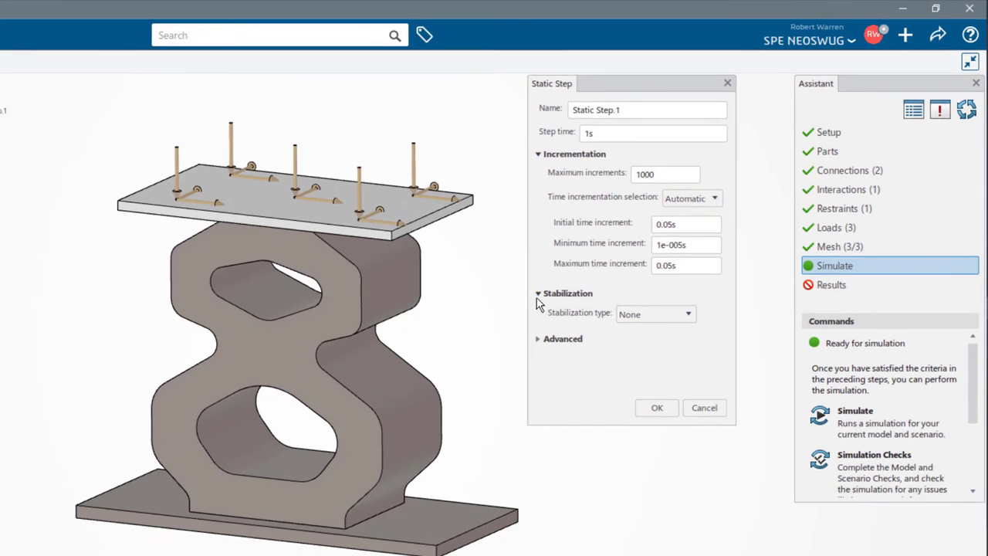
click(523, 303)
click(646, 421)
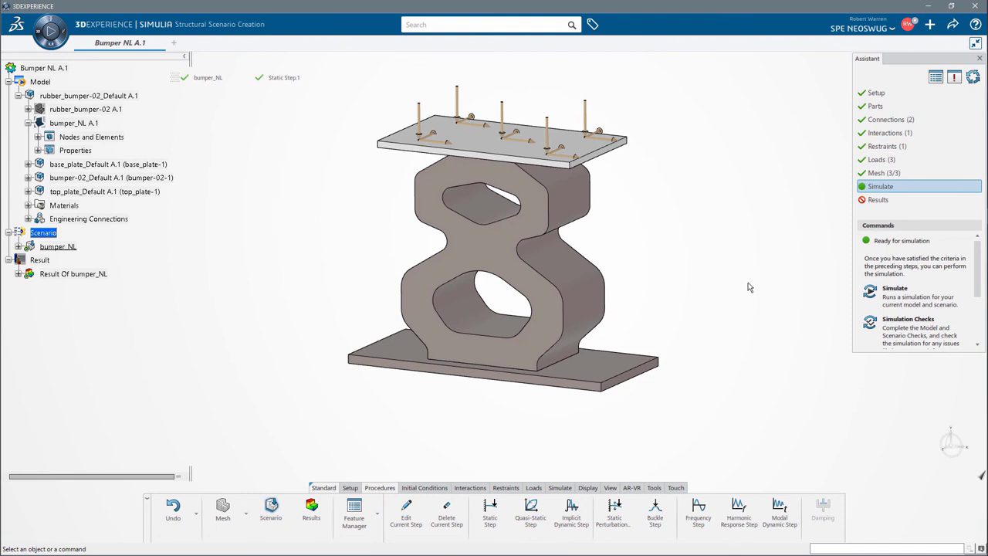
Assign Bumper Mesh hybrid elements: C3D8H for Linear Brick and C3D6H for Linear Wedge.
click(352, 489)
click(497, 511)
click(769, 94)
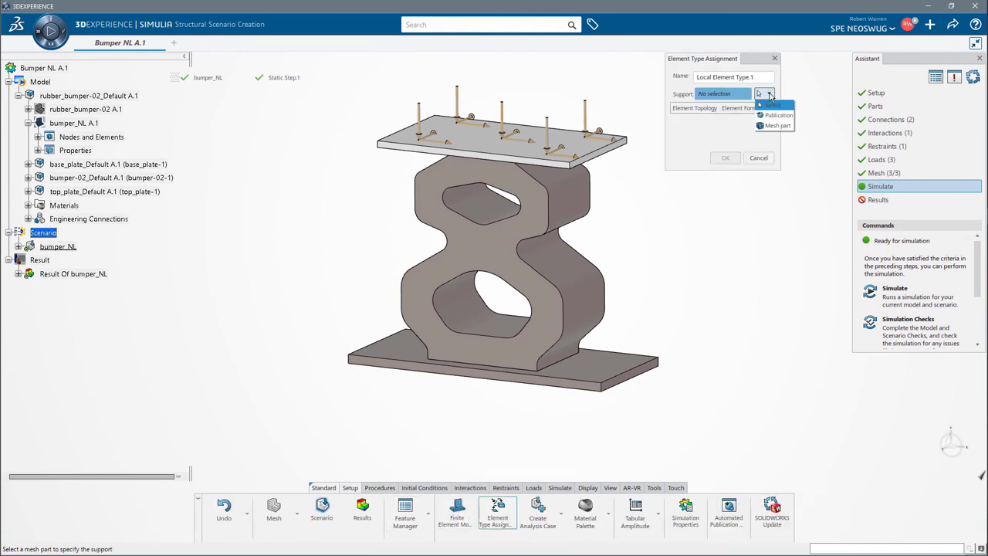
click(776, 127)
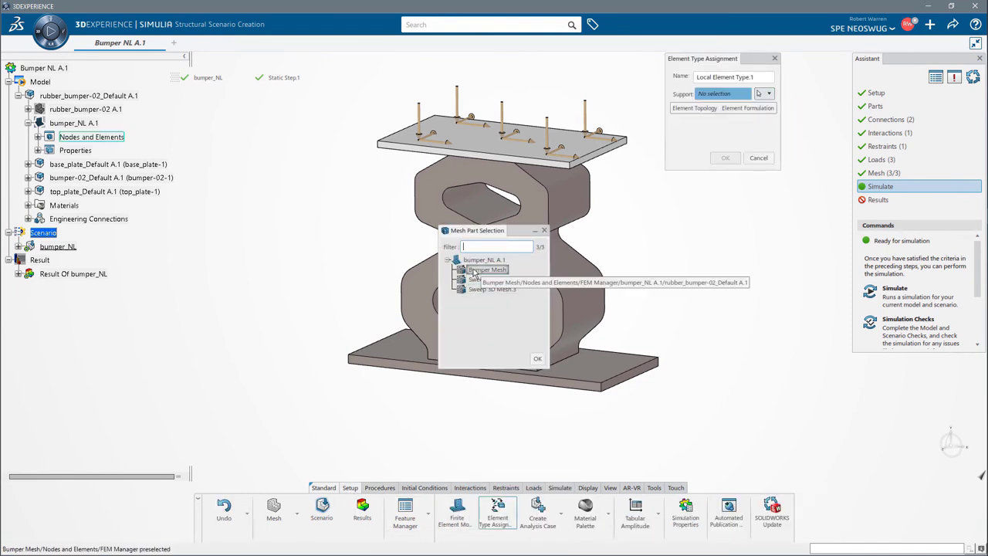
click(485, 269)
click(537, 359)
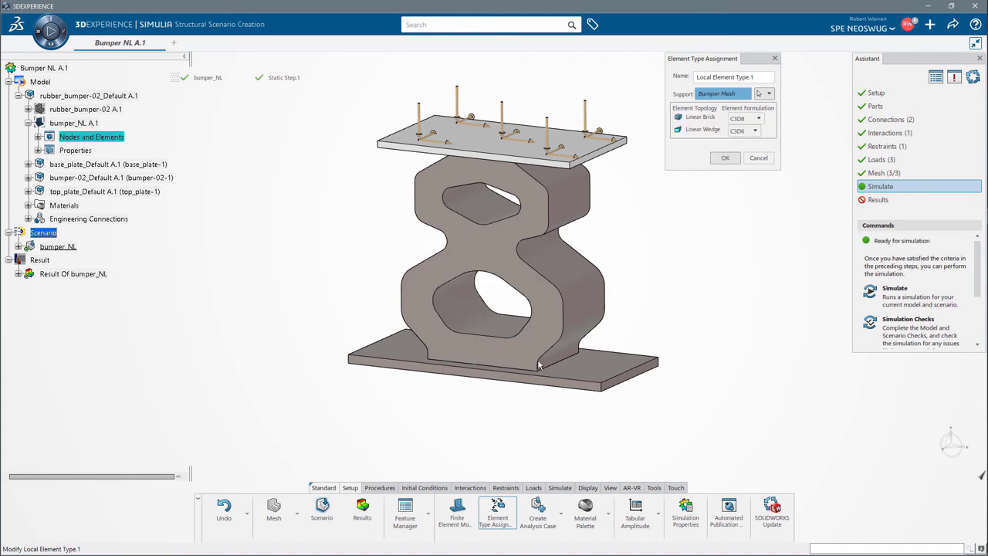
click(755, 119)
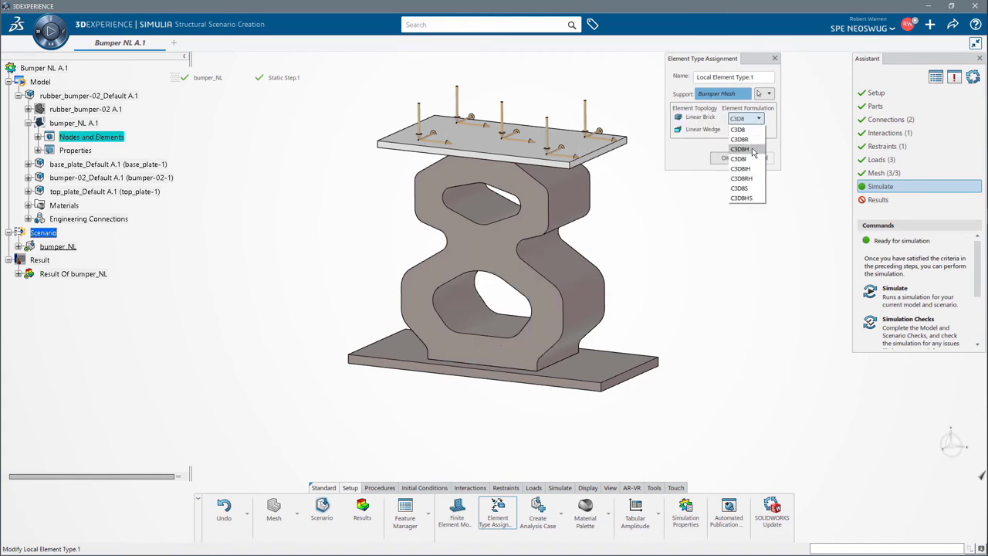
click(754, 149)
click(755, 130)
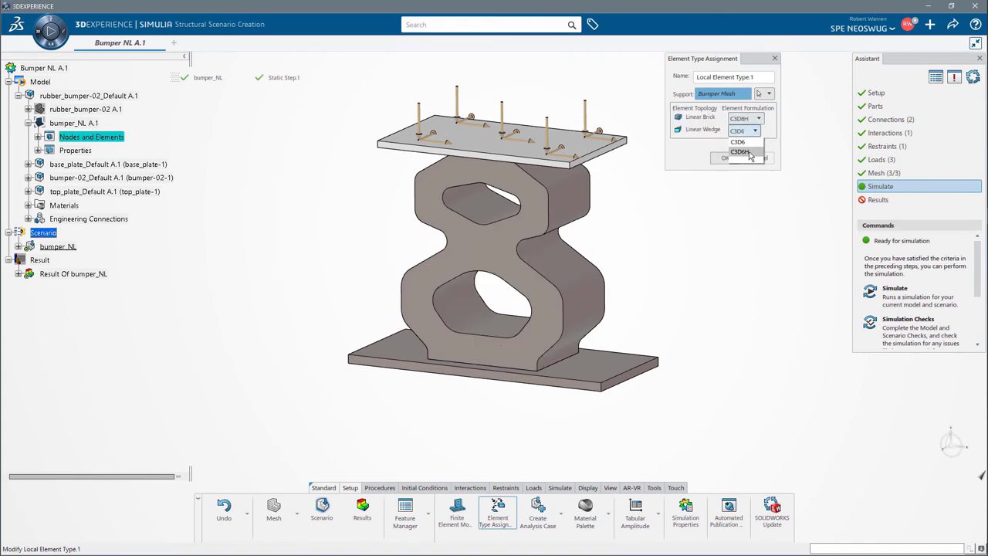
click(748, 149)
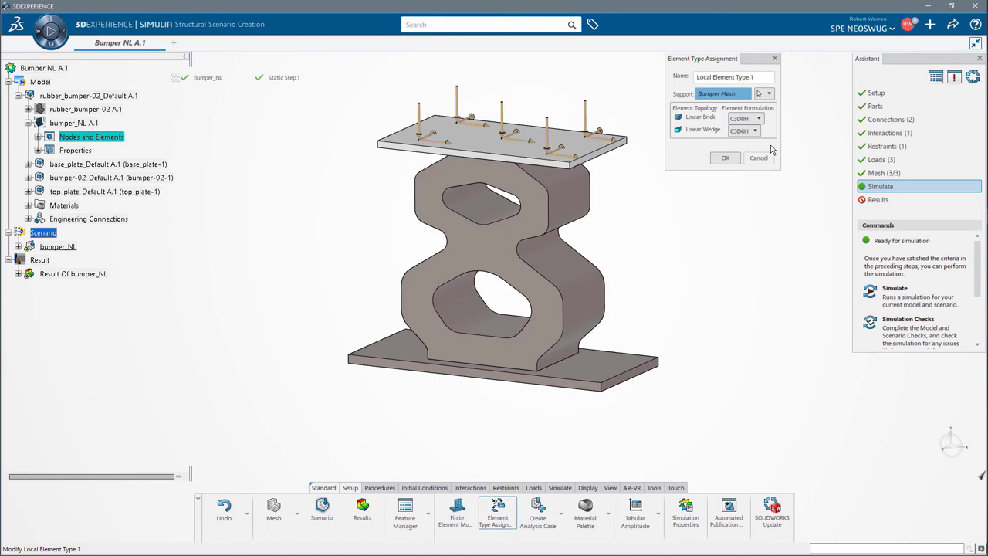
click(725, 158)
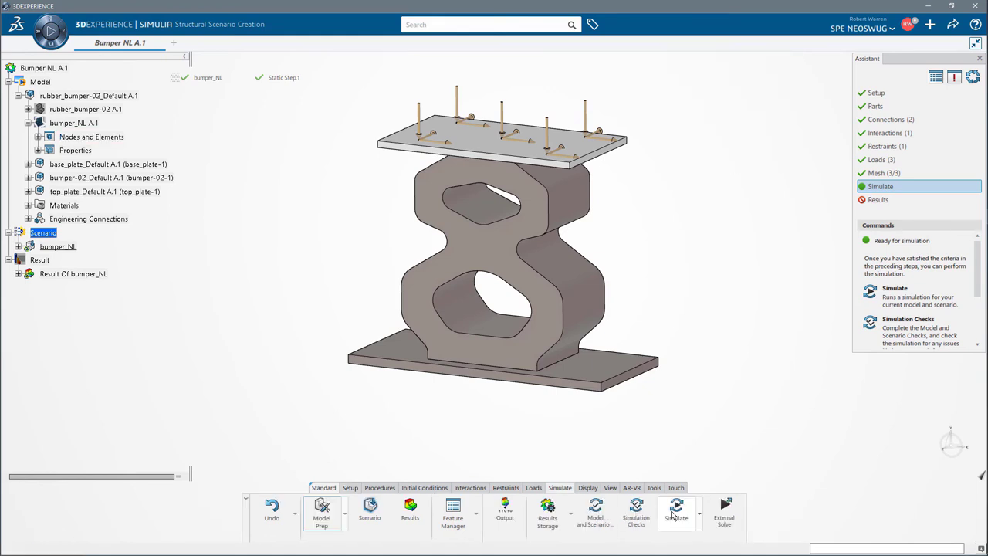
In the Simulate dialog, set the length unit to Inch and the mass unit to Pound.
click(674, 511)
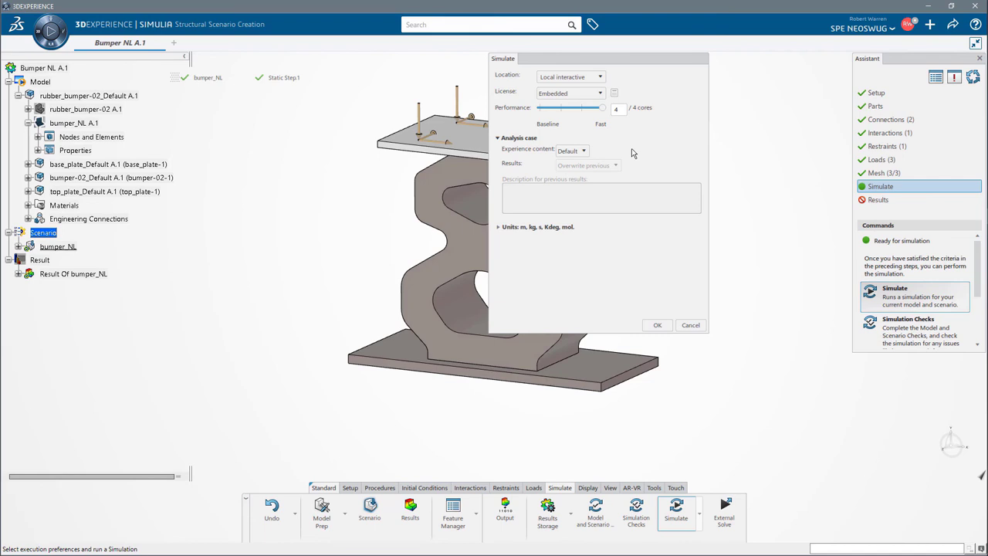
click(497, 228)
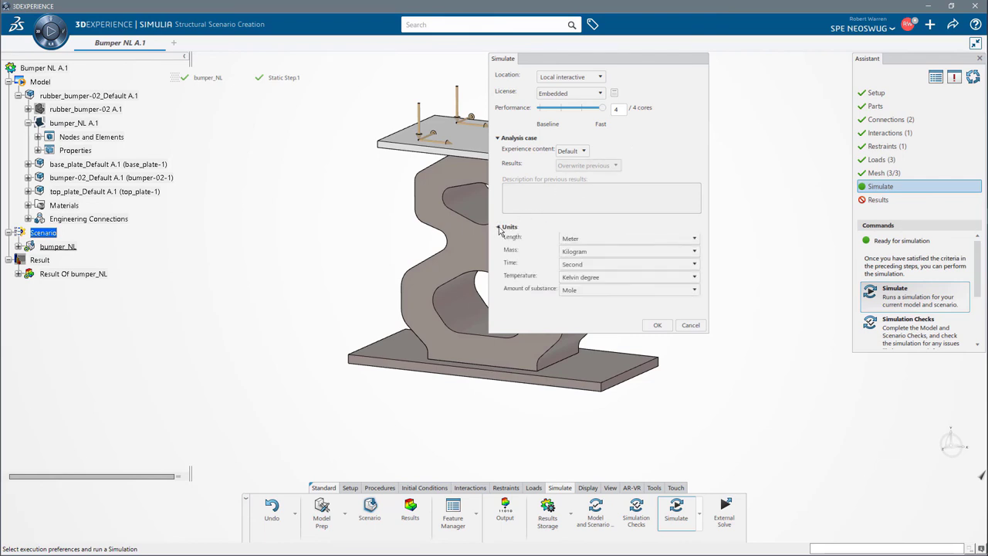
click(621, 240)
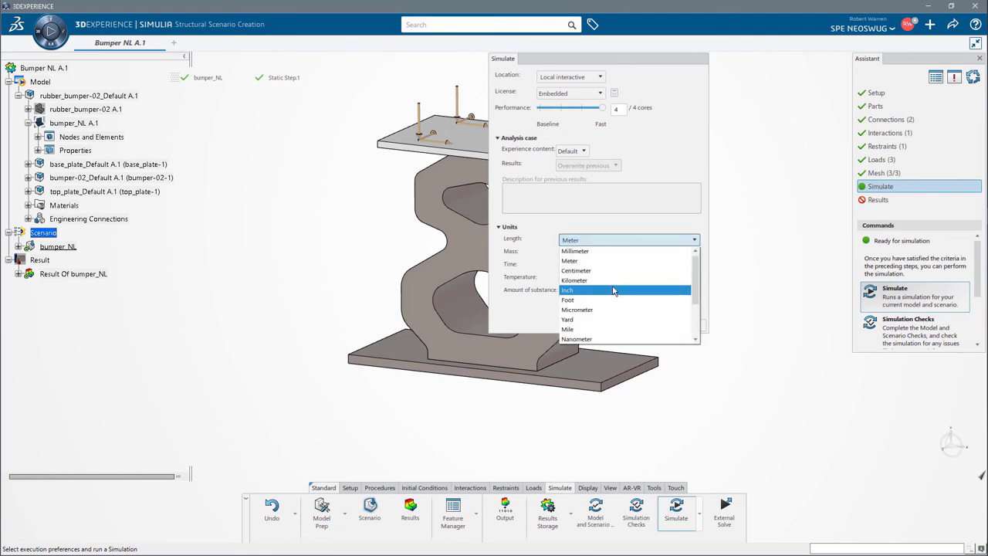
click(624, 289)
click(612, 256)
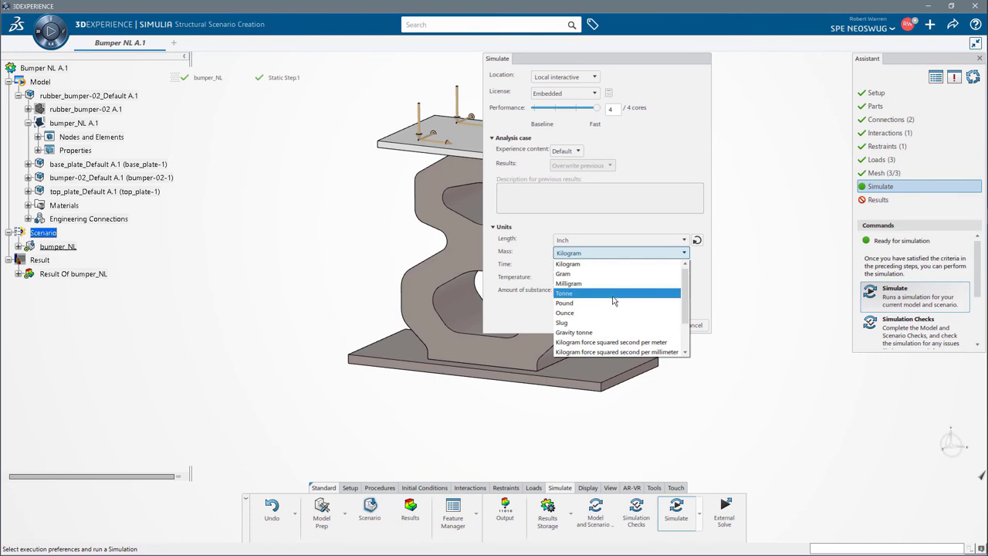
click(613, 303)
click(610, 266)
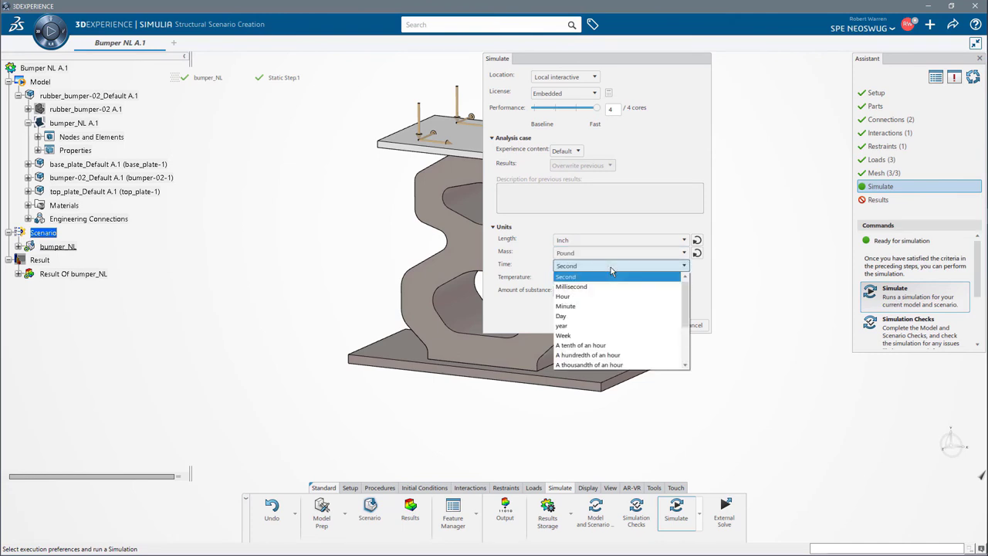
Launch bumper_NL with time in seconds and follow its iterations until the run completes.
click(567, 276)
click(586, 276)
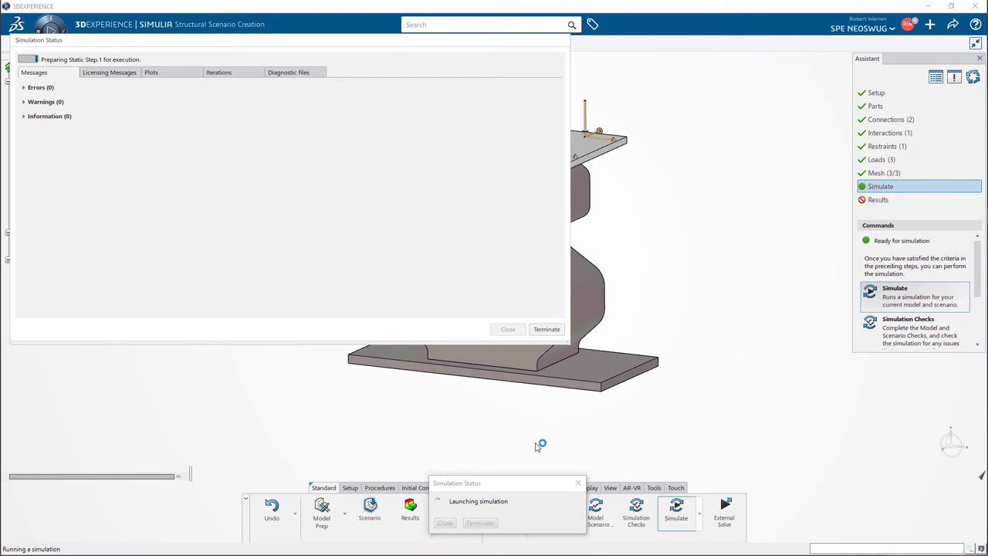
click(242, 75)
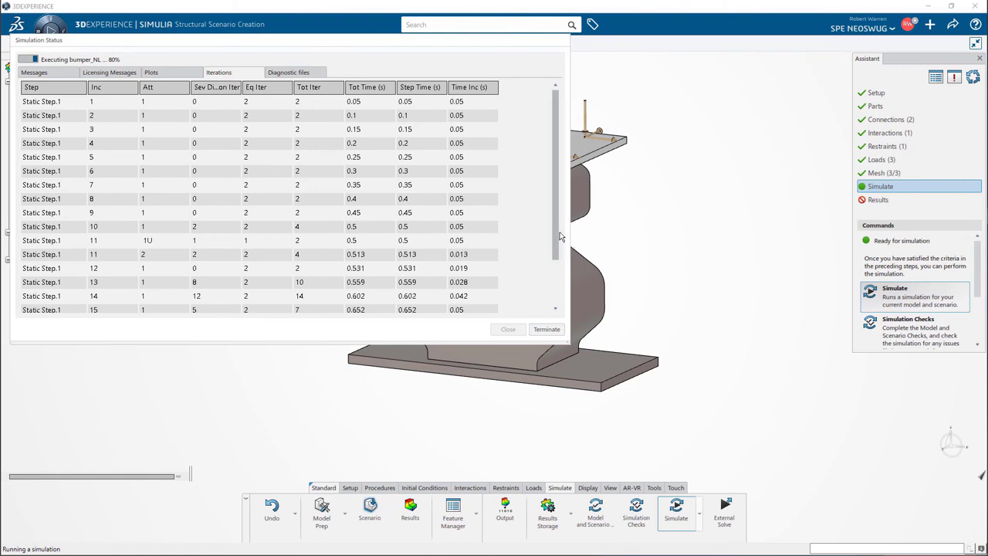
scroll(559, 265, down, 1)
scroll(560, 265, down, 1)
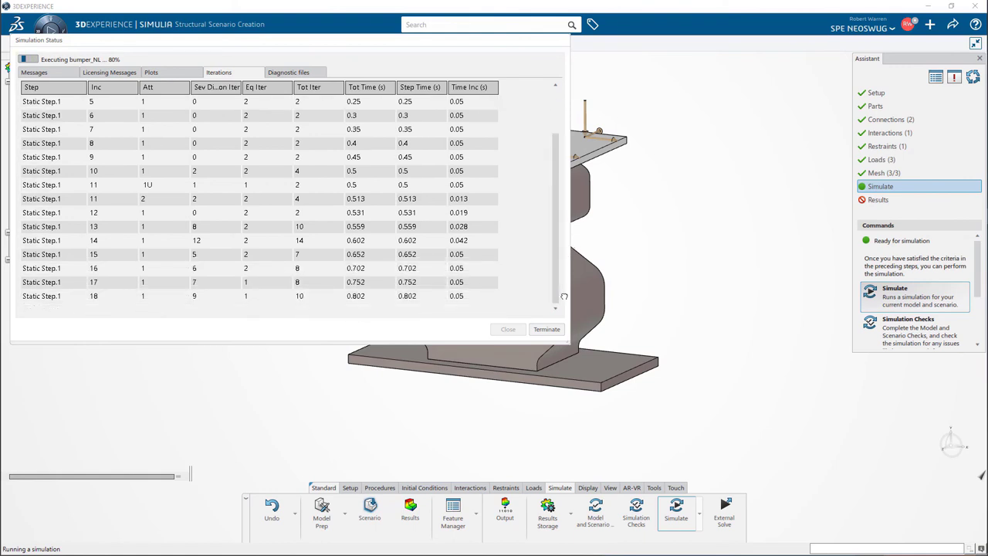
scroll(556, 297, down, 1)
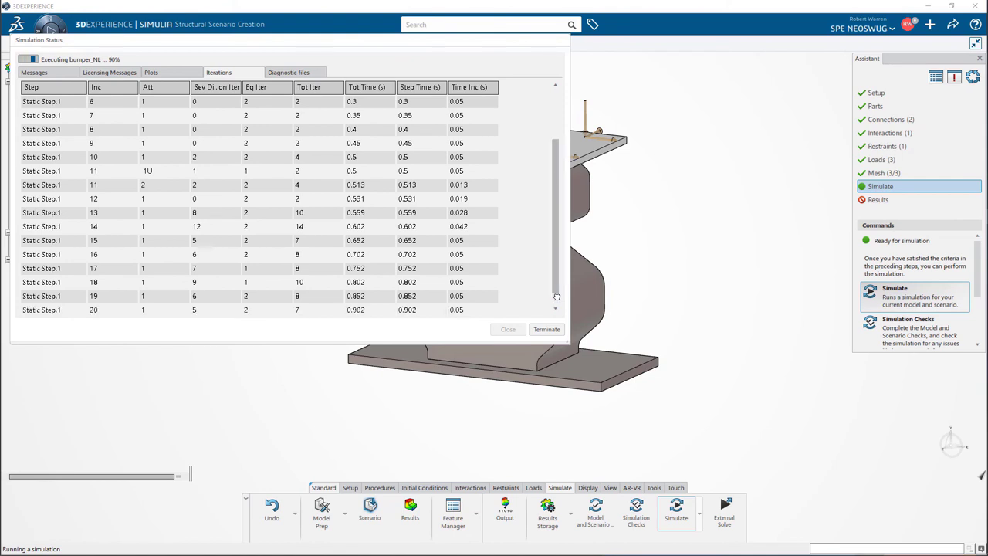
scroll(556, 299, down, 1)
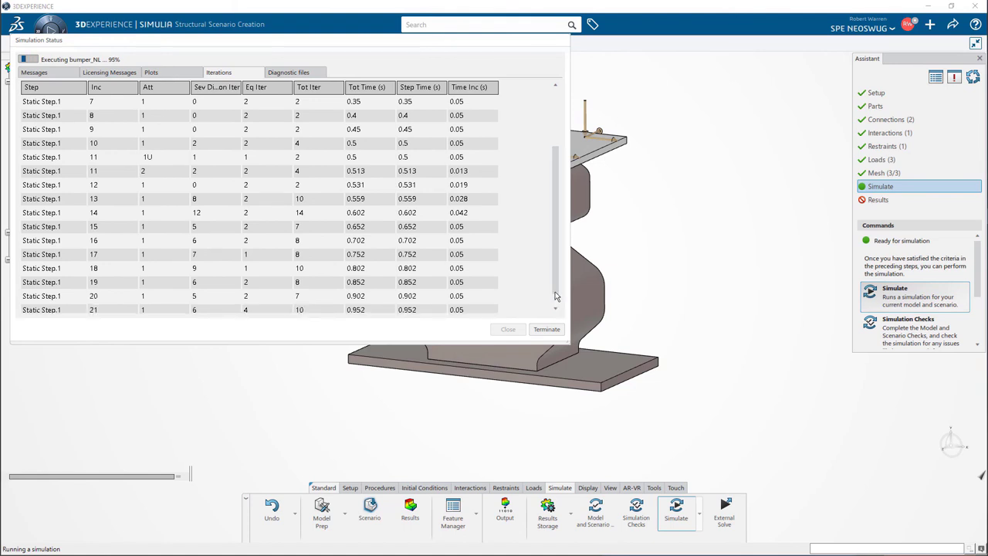
scroll(555, 305, down, 1)
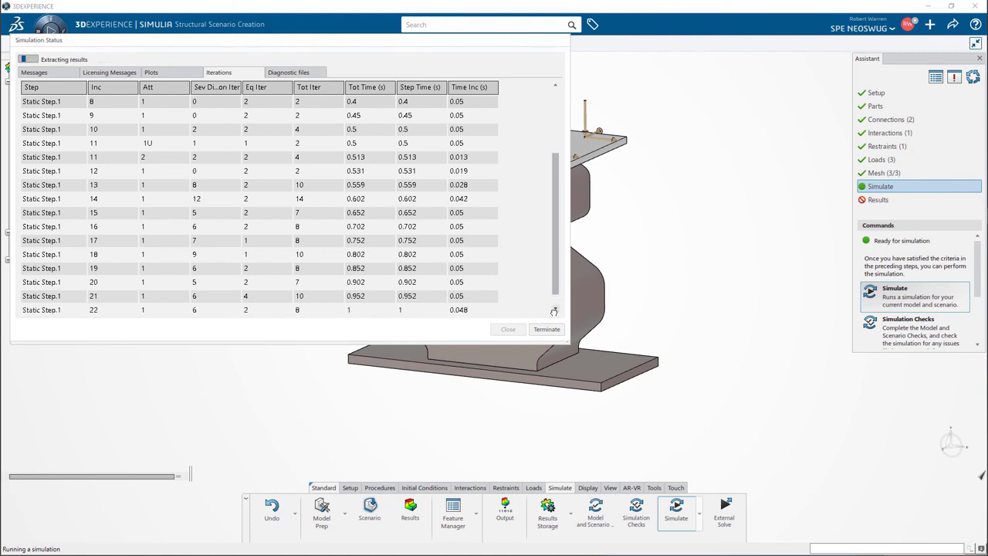
scroll(559, 280, down, 1)
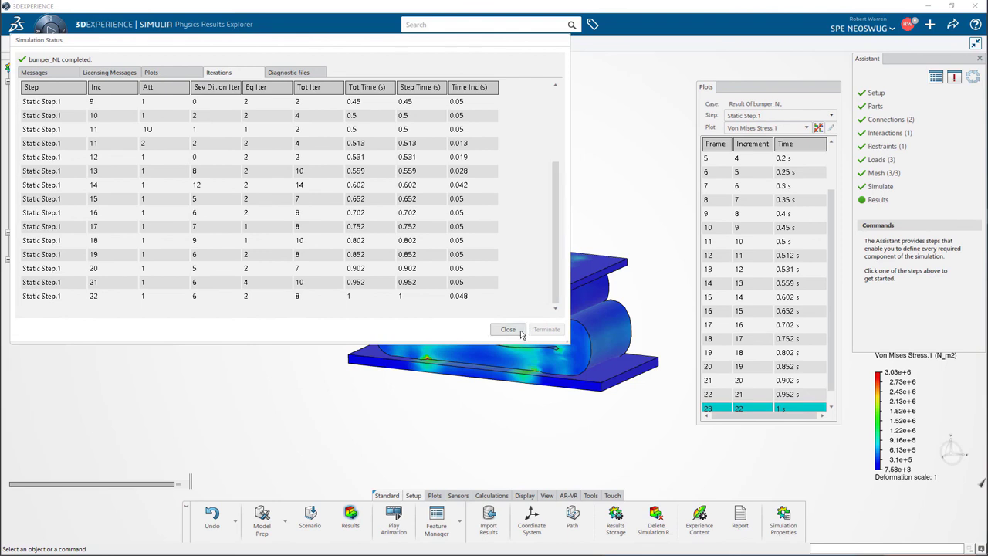
Close the status report and step the von Mises plot frame by frame to the final 1 s frame.
click(508, 329)
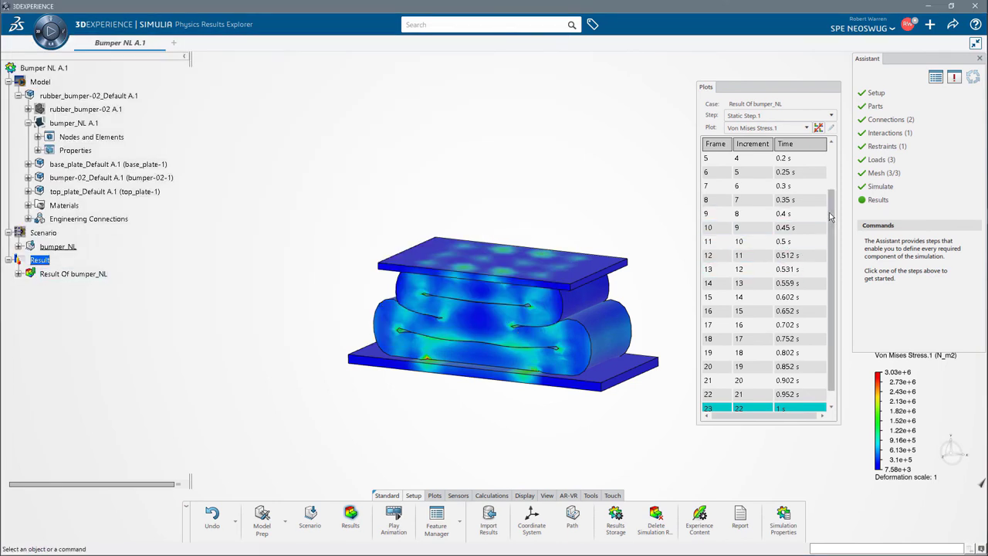
drag(832, 216, 833, 169)
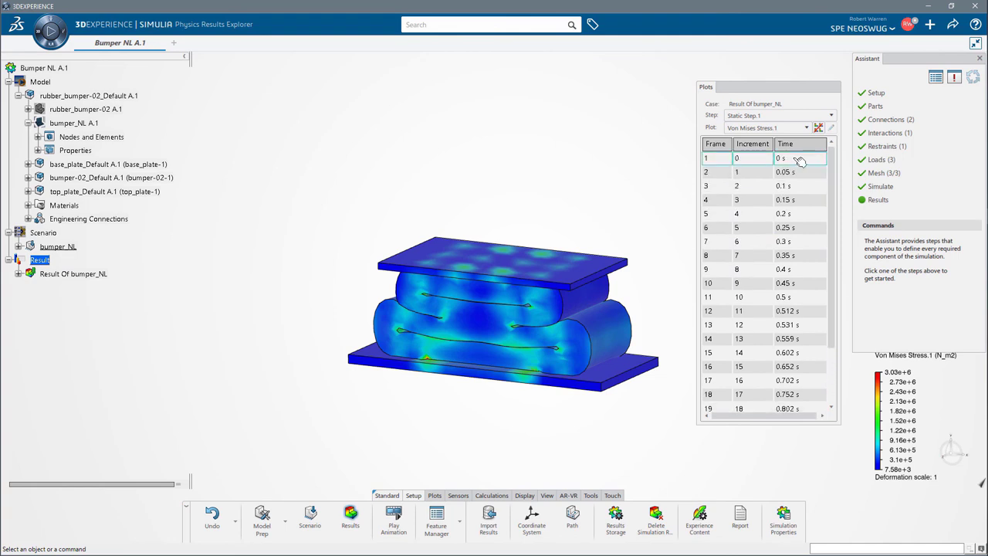
click(767, 160)
click(766, 172)
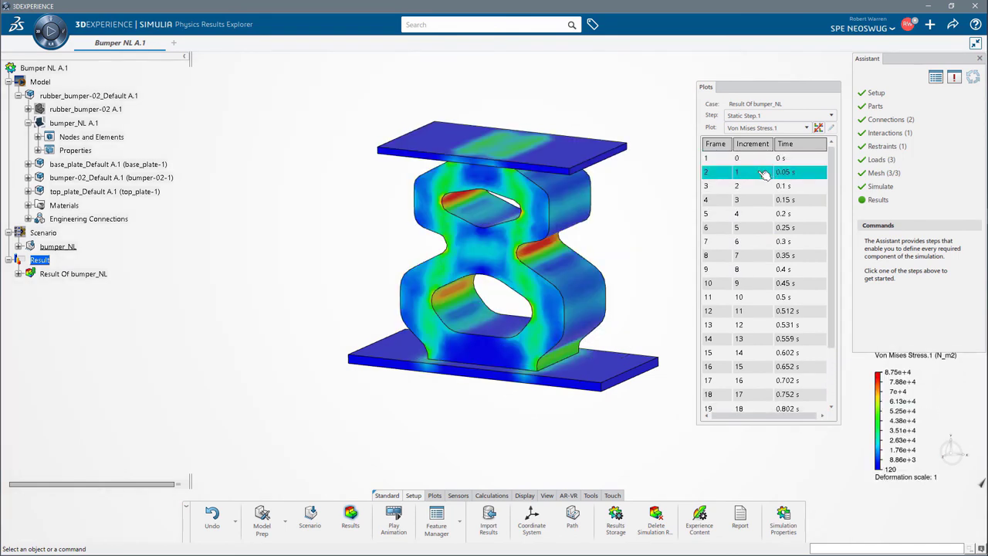
click(762, 187)
click(762, 200)
click(762, 214)
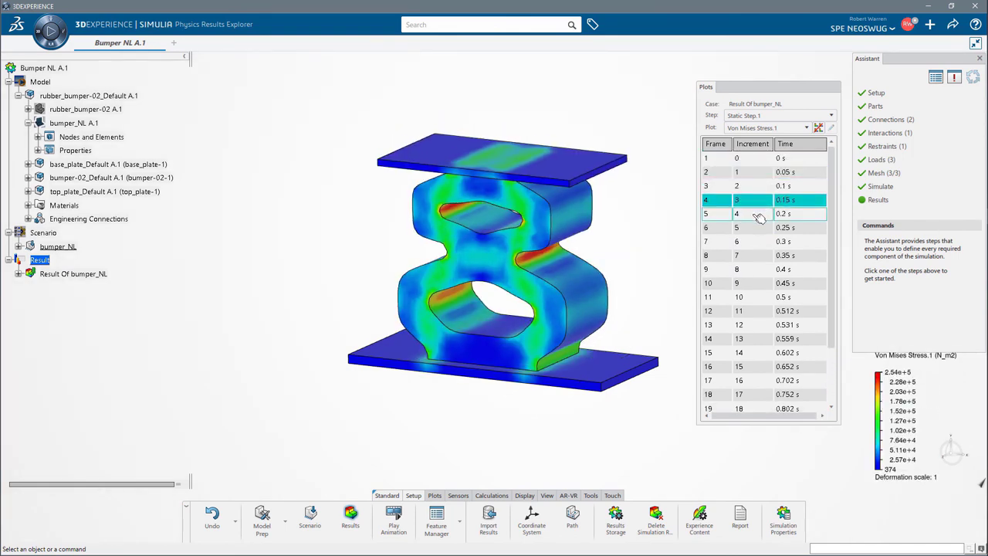
click(760, 228)
click(761, 242)
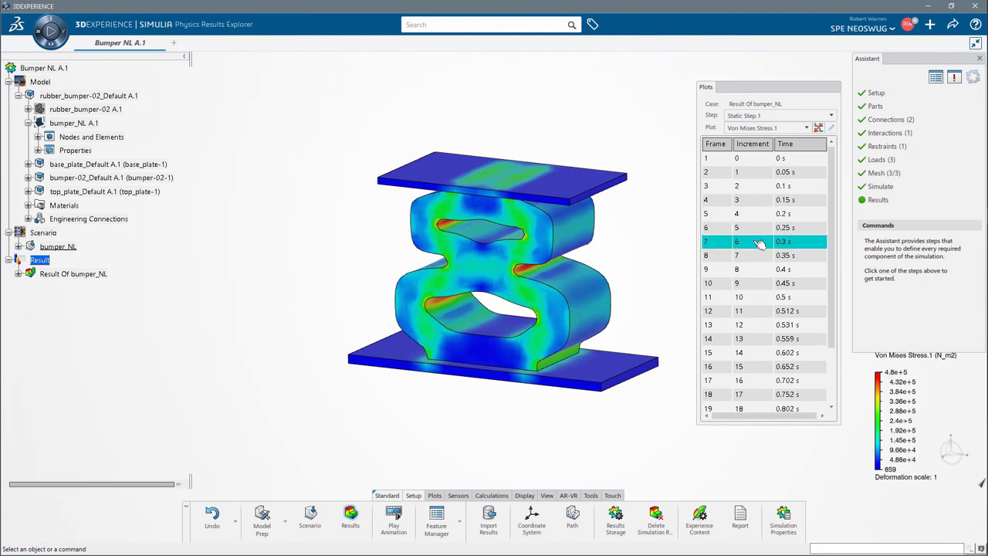
click(761, 256)
click(762, 269)
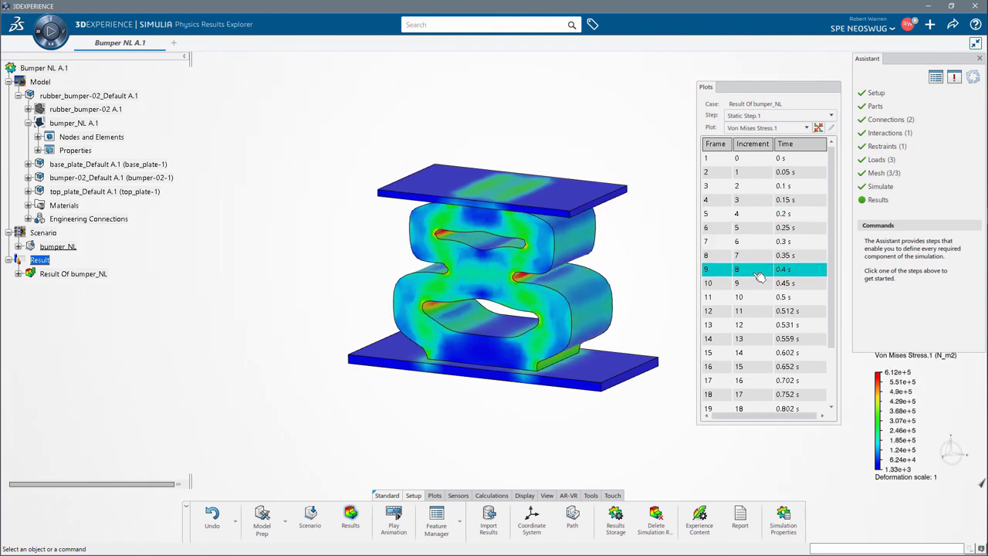
click(759, 284)
click(759, 297)
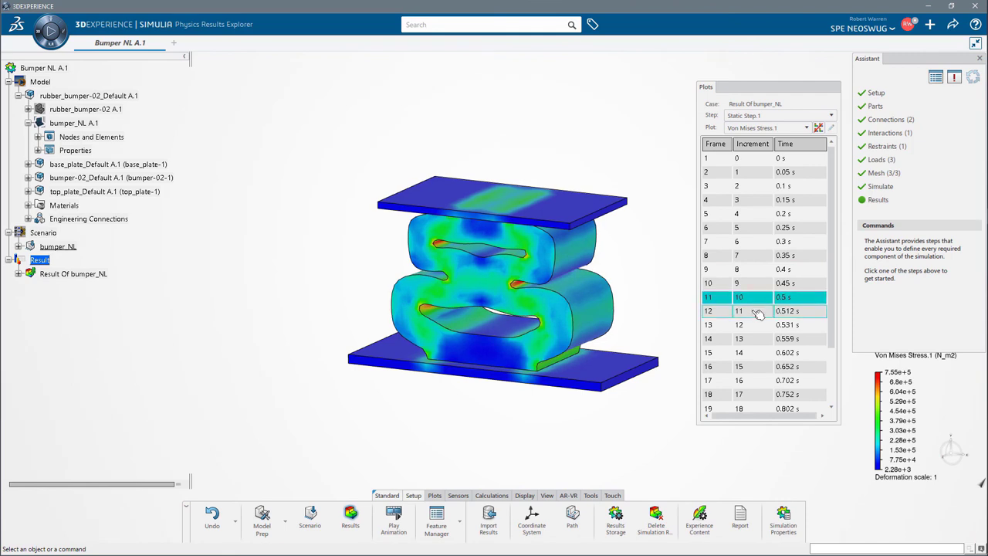
click(760, 311)
click(760, 324)
click(760, 339)
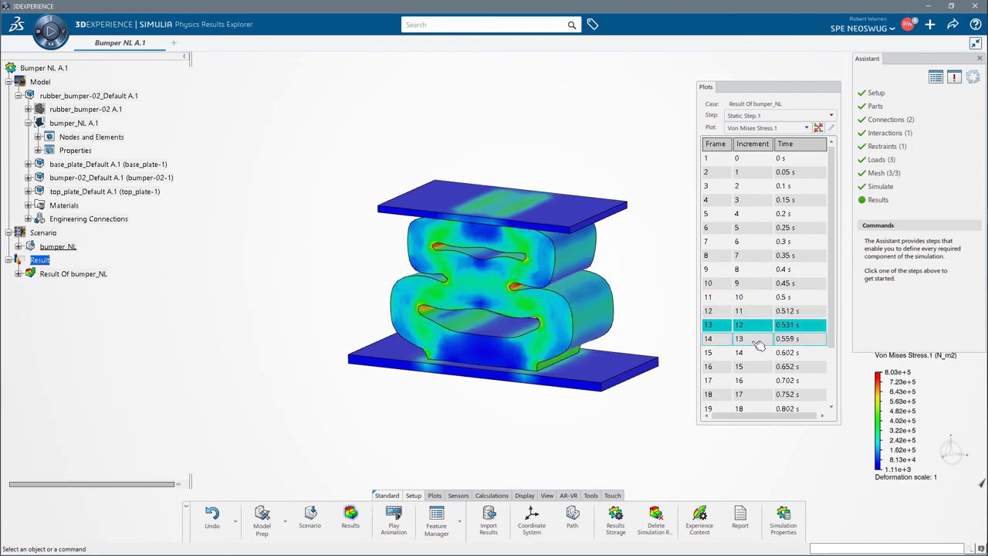
drag(832, 334, 833, 386)
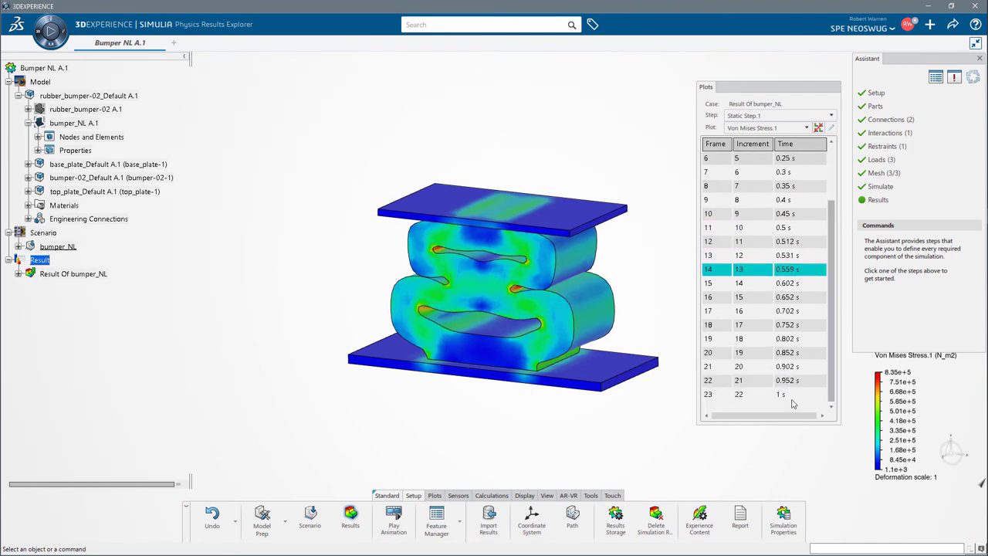
click(759, 395)
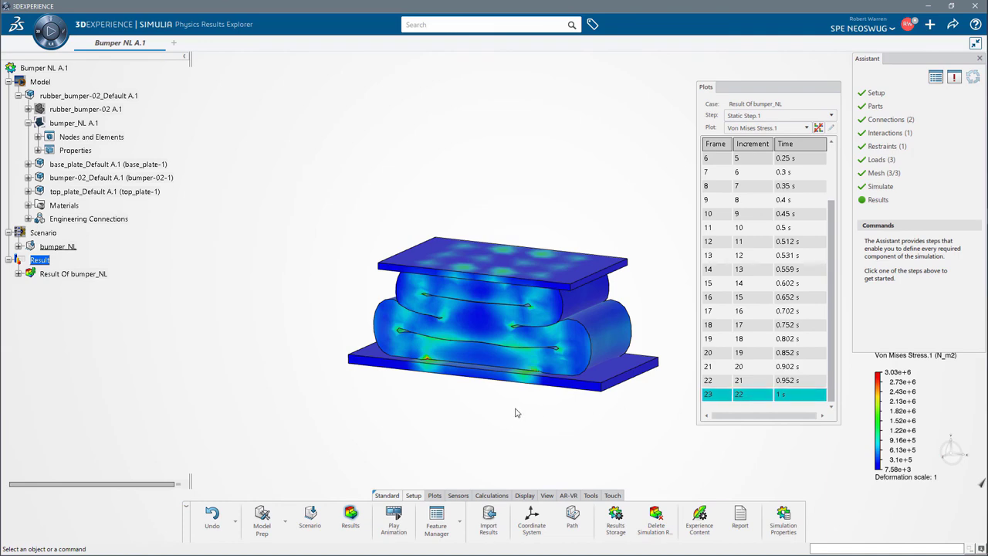
middle_drag(455, 410, 553, 394)
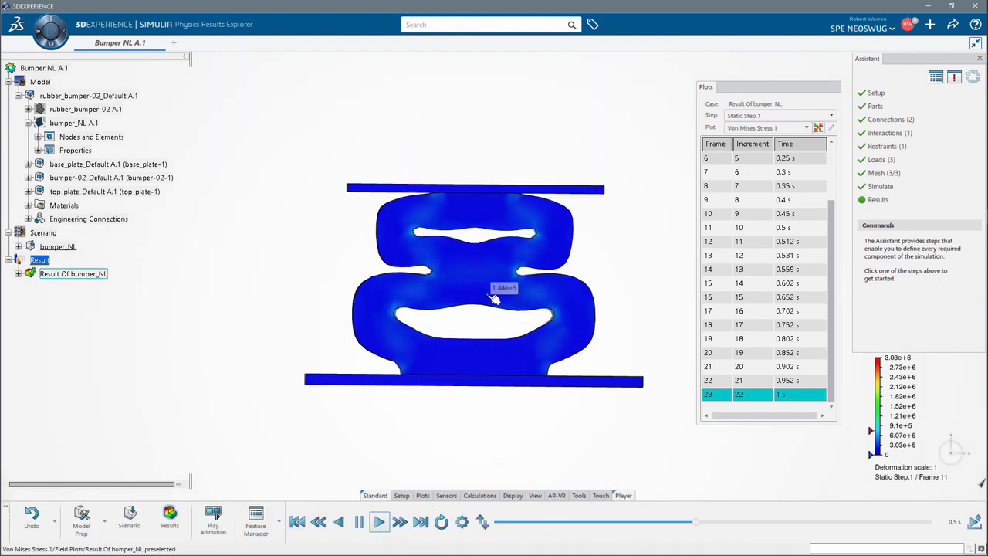
Zoom the front view on the bumper while the von Mises stress animation plays.
scroll(652, 271, up, 2)
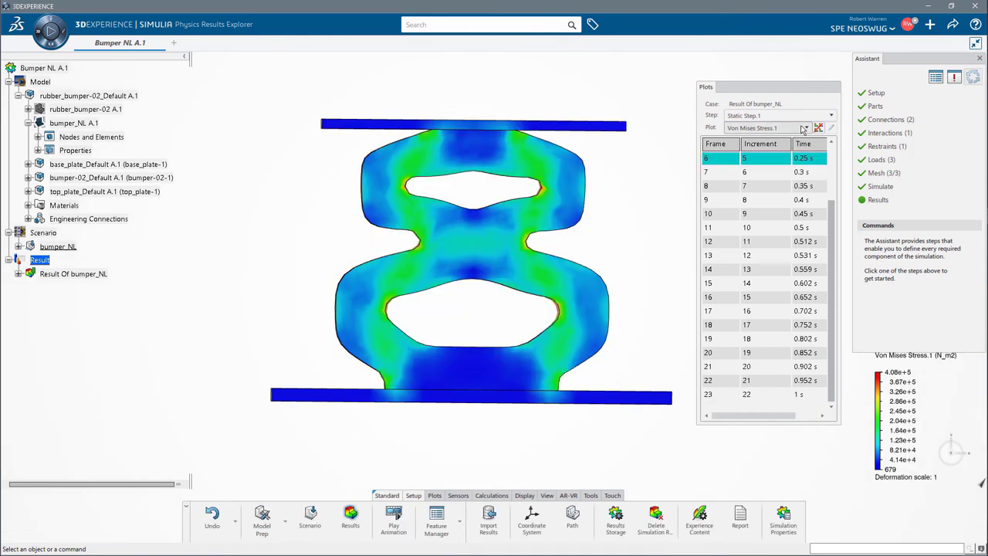
Show Displacement.1 results for frames 19 through 22 and the final 1 s frame.
click(807, 127)
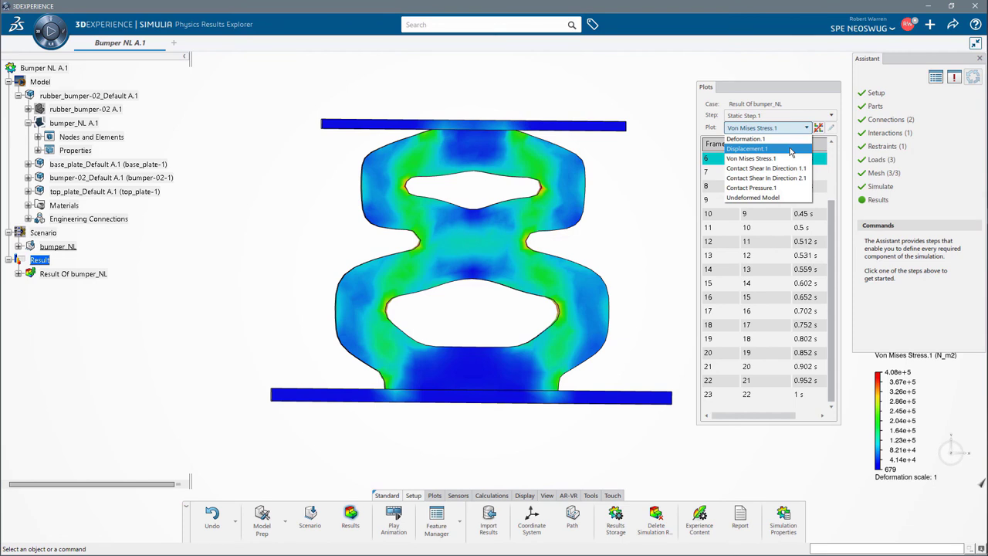
click(791, 149)
click(710, 342)
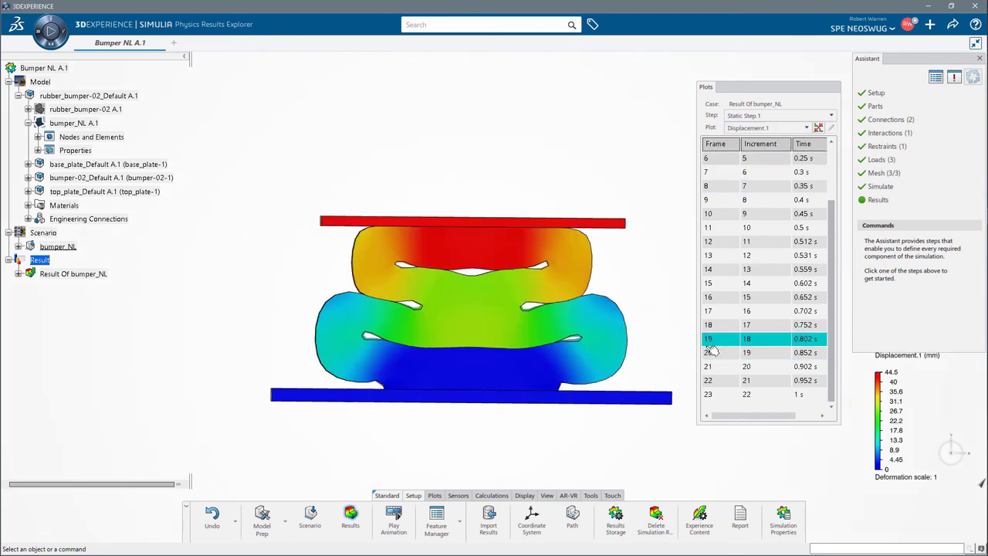
click(711, 352)
click(715, 366)
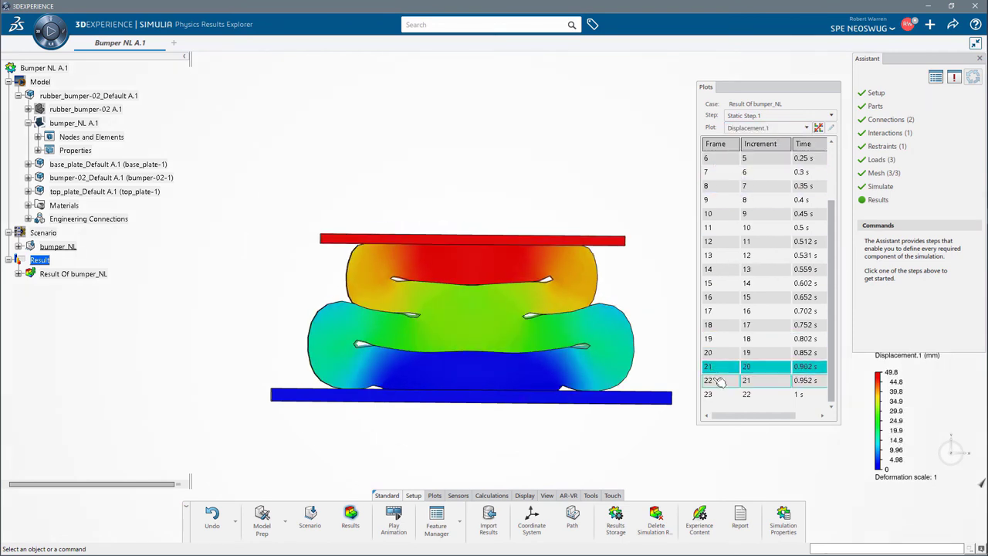
click(717, 381)
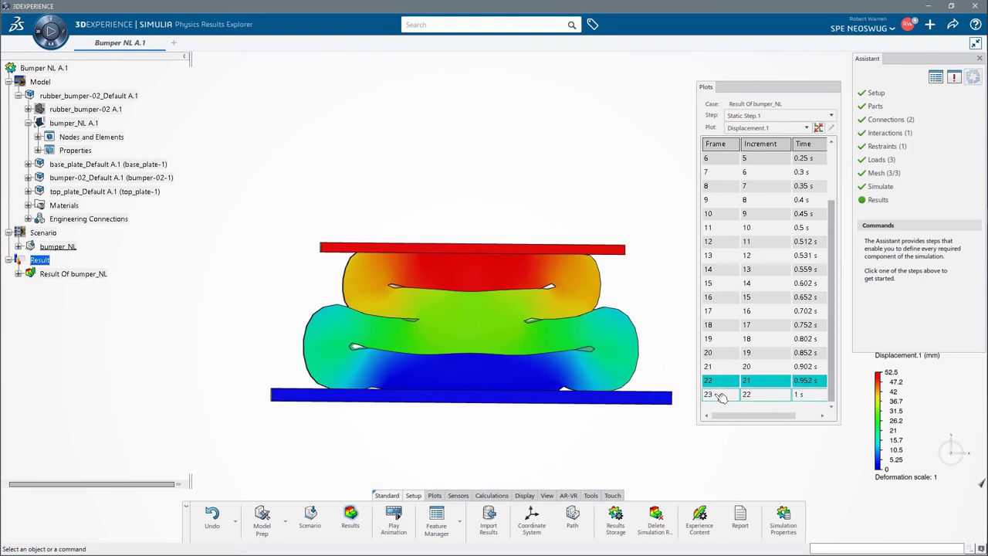
click(720, 396)
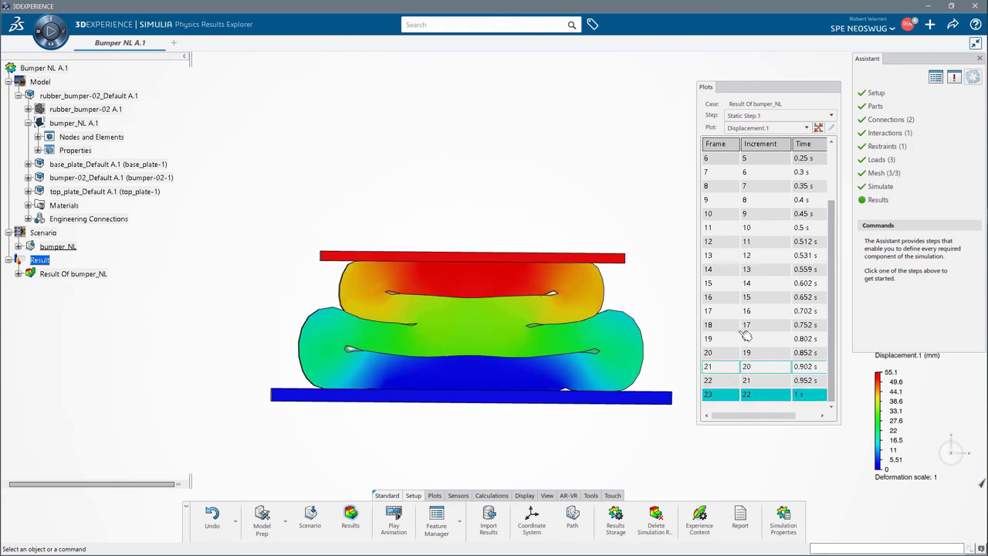
View Contact Pressure.1, return to Von Mises Stress.1, and start a plot section cut.
click(797, 128)
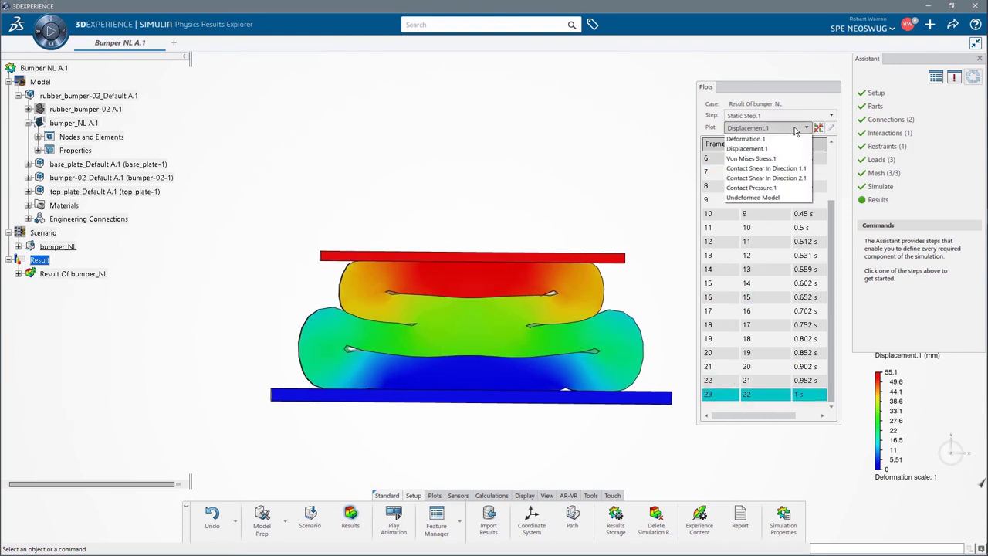
click(774, 188)
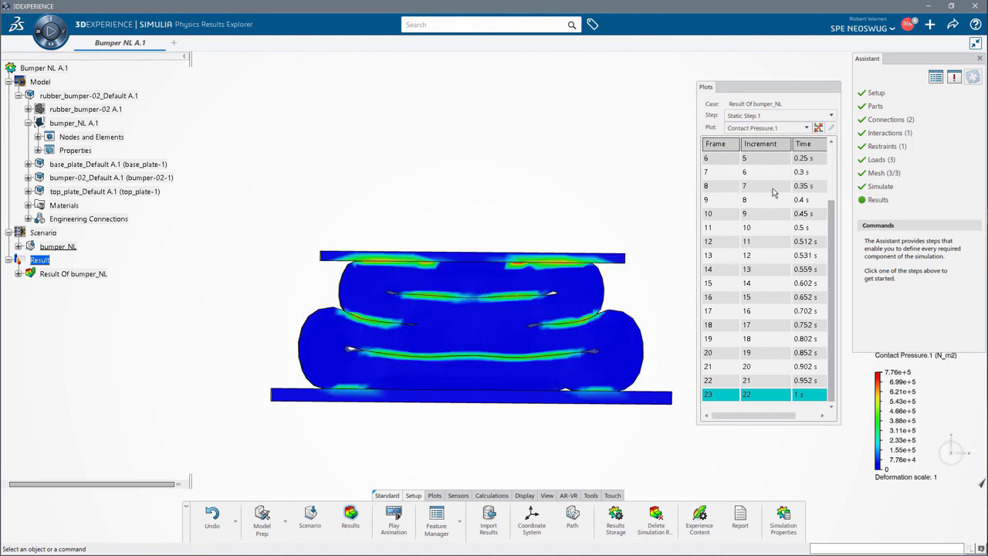
click(768, 127)
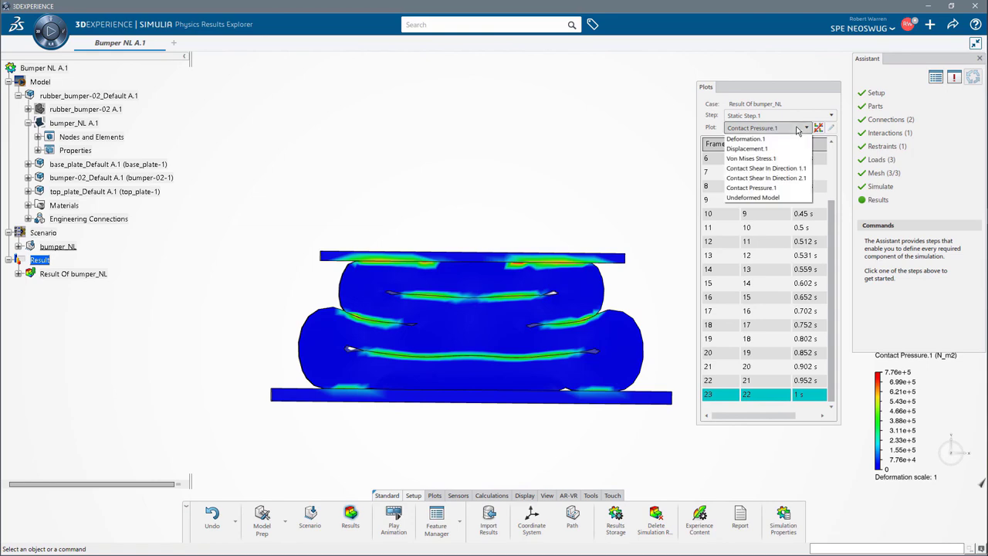
click(764, 137)
click(525, 495)
click(419, 524)
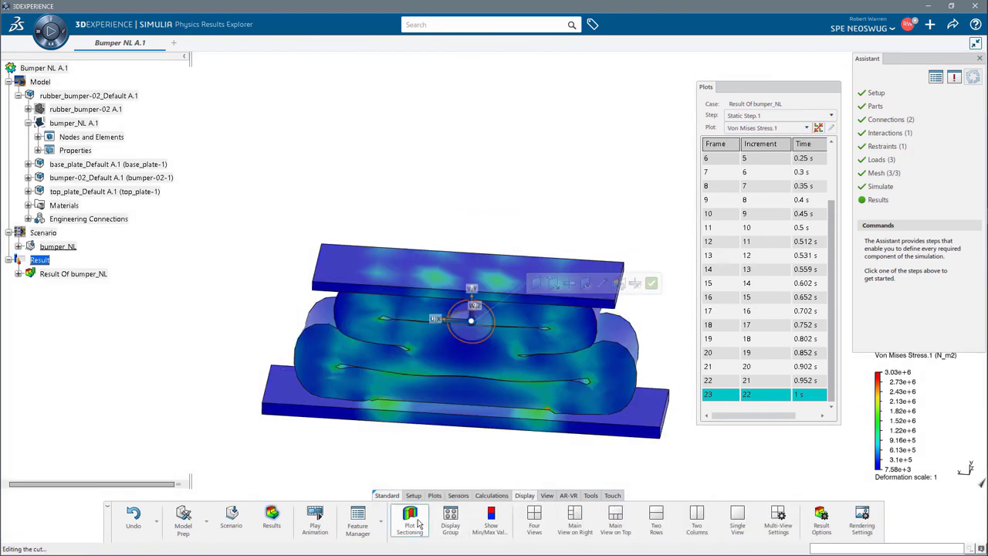
Rotate around the sectioned bumper and display the global minimum and maximum stress values.
middle_drag(482, 368, 319, 319)
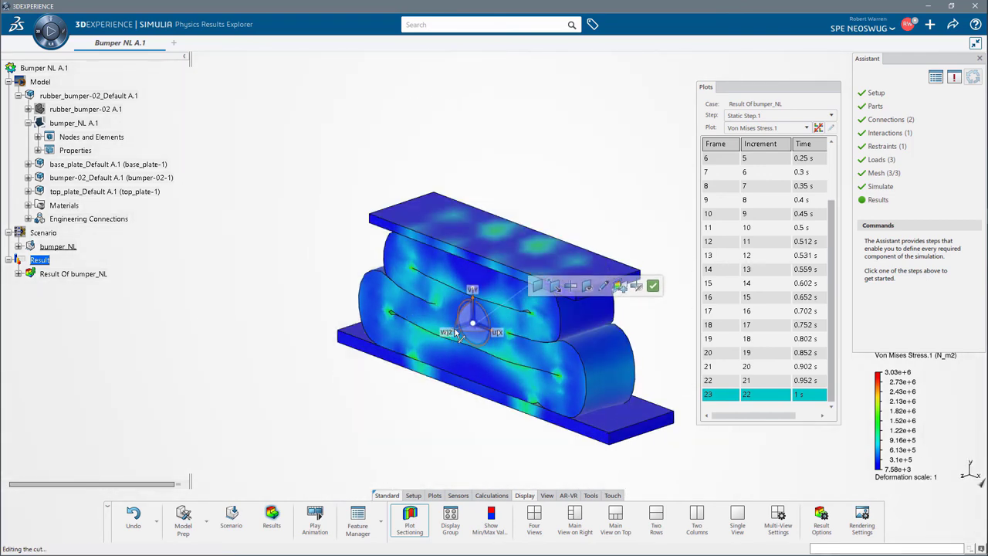
click(500, 523)
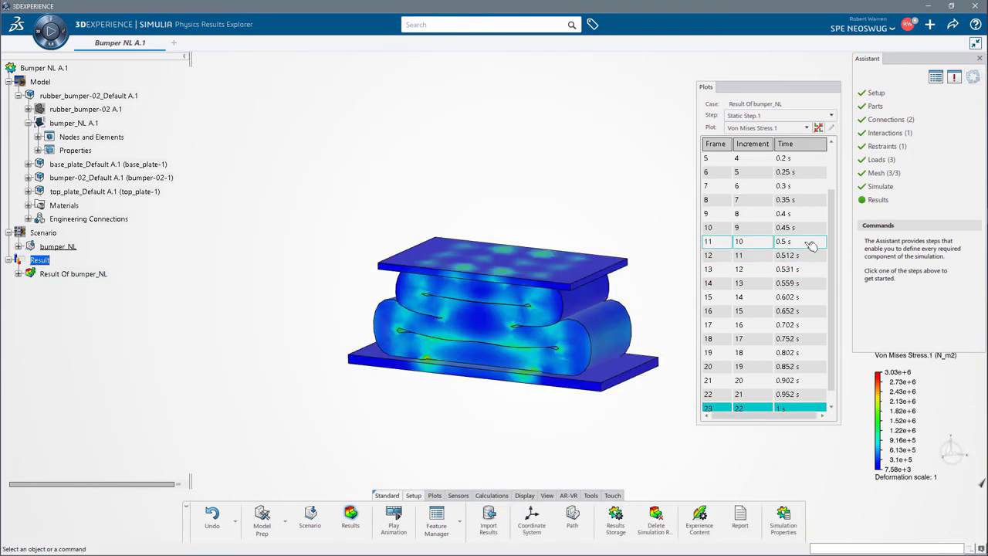
Step the von Mises stress plot from undeformed Frame 1 through Frame 7 (0.3 s).
scroll(832, 216, up, 1)
scroll(832, 216, up, 4)
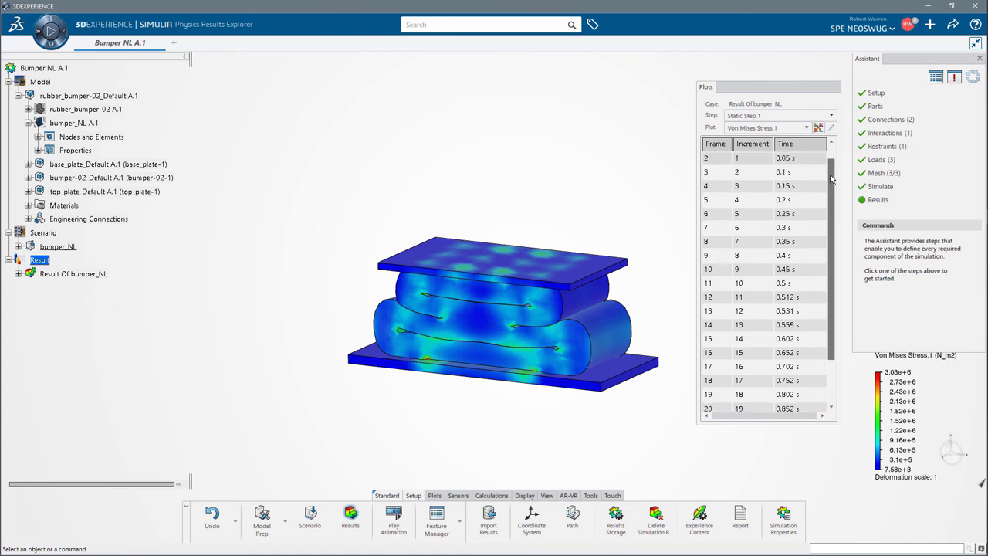
click(766, 158)
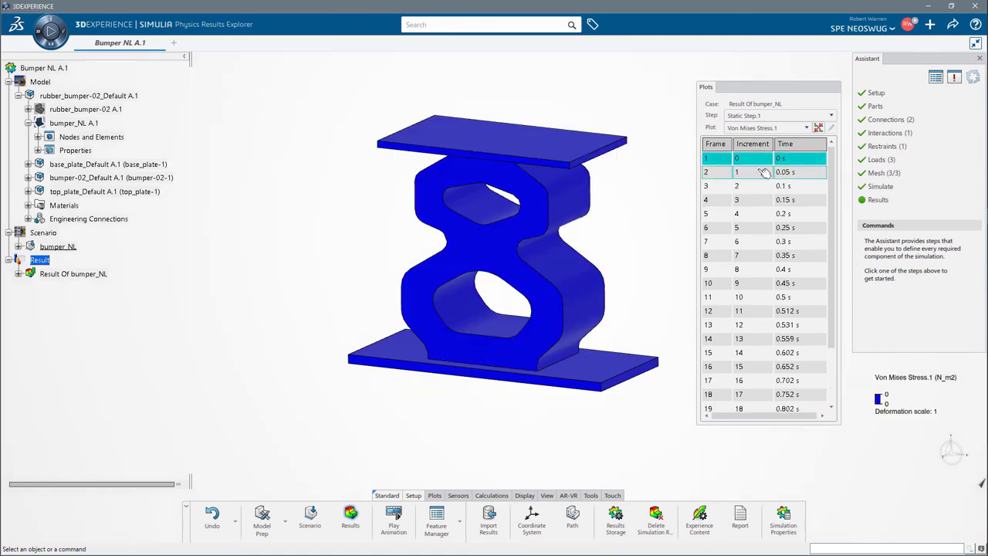
click(765, 173)
click(762, 187)
click(761, 200)
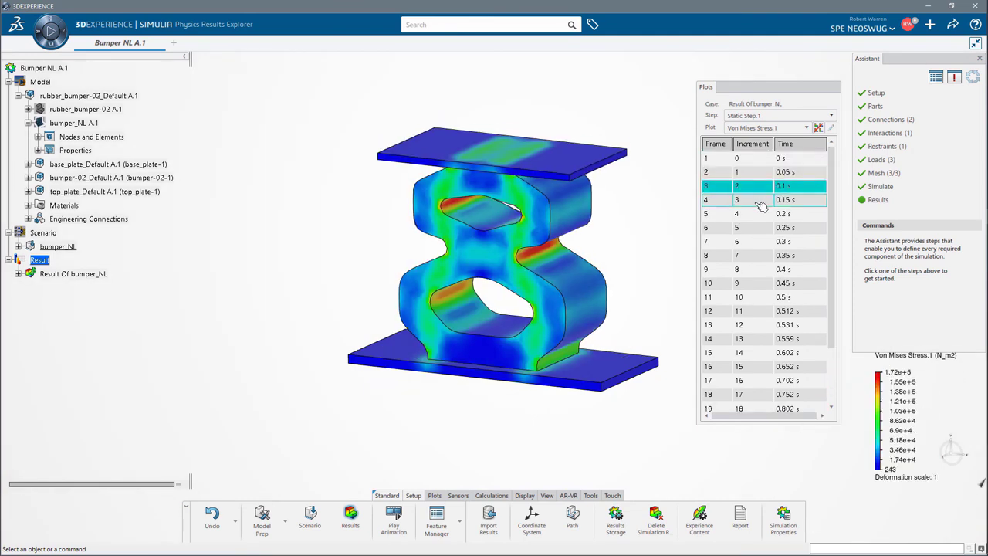
click(760, 213)
click(761, 227)
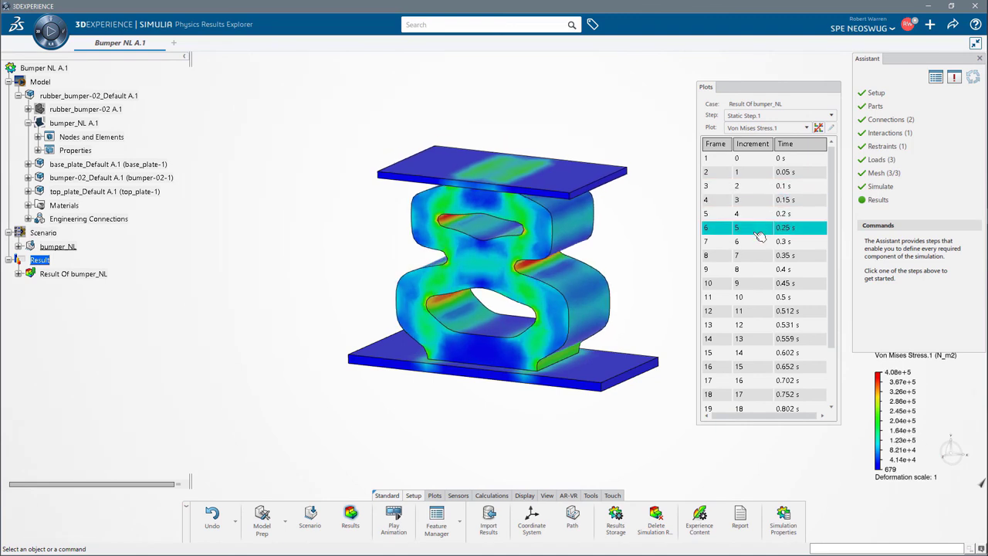
click(760, 241)
Continue the stress replay through Frames 8 to 14 (0.559 s).
click(761, 256)
click(761, 269)
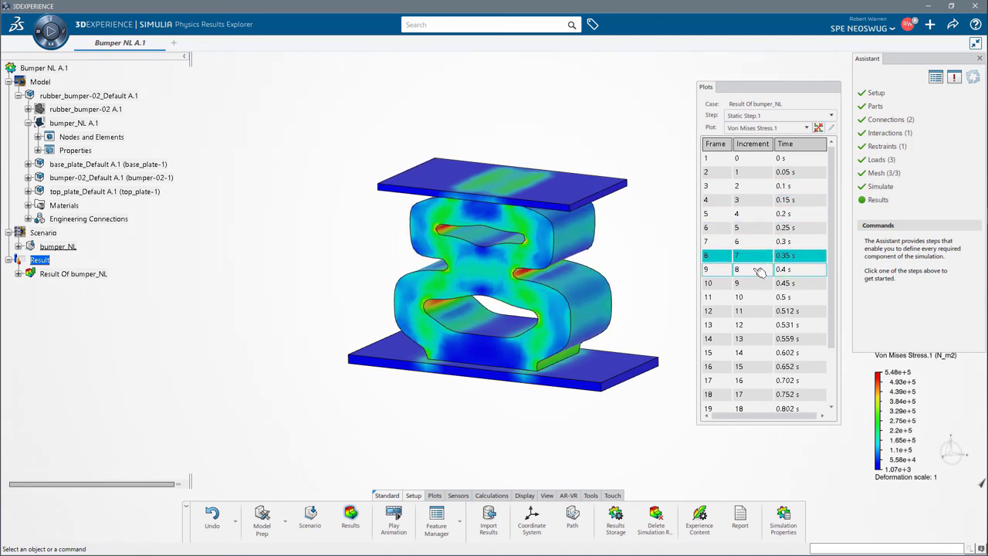
click(759, 286)
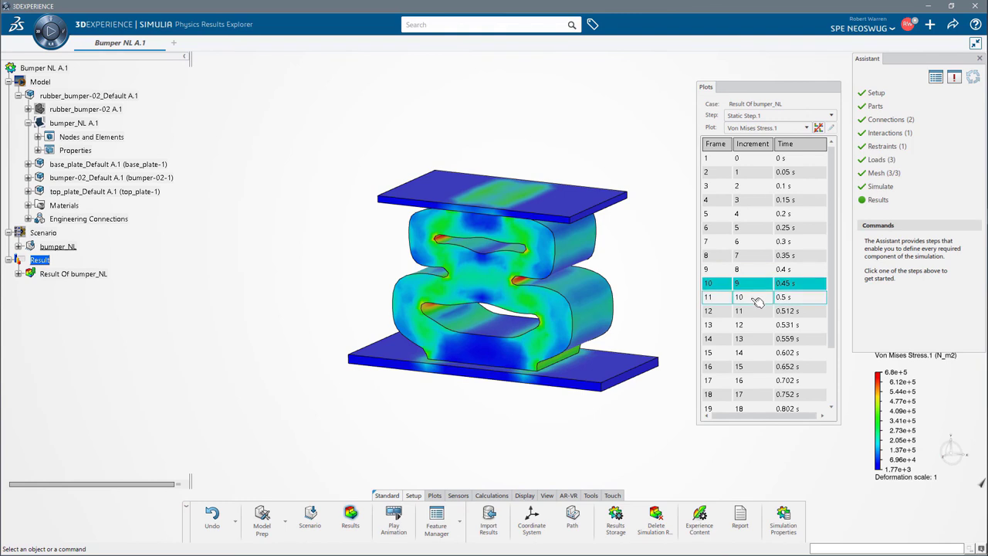
click(760, 298)
click(759, 312)
click(759, 325)
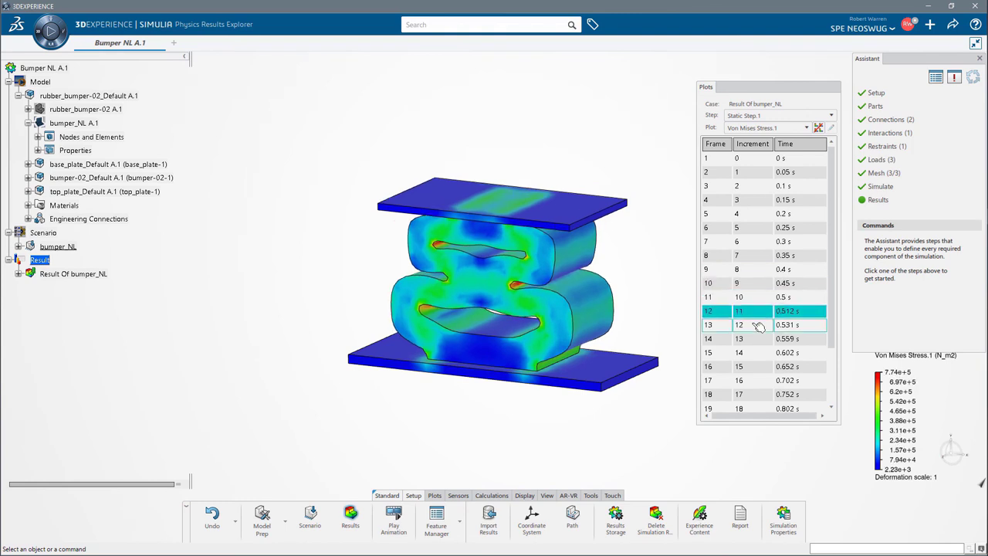
click(759, 340)
Show the final 1 s frame stress (7.58e+3 to 3.03e+6 N_m2) in a front view.
scroll(759, 345, down, 3)
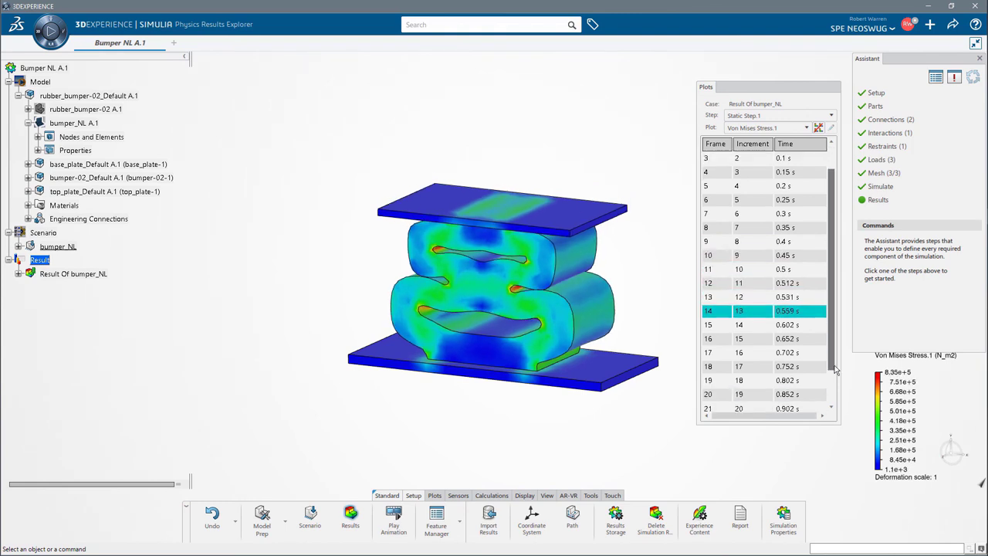
click(758, 394)
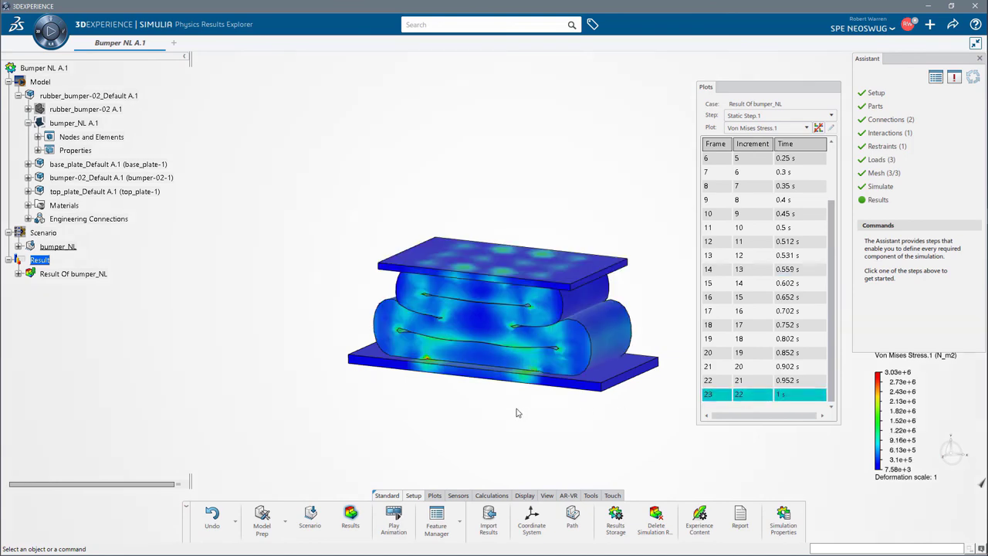
middle_drag(518, 413, 496, 389)
drag(445, 391, 553, 397)
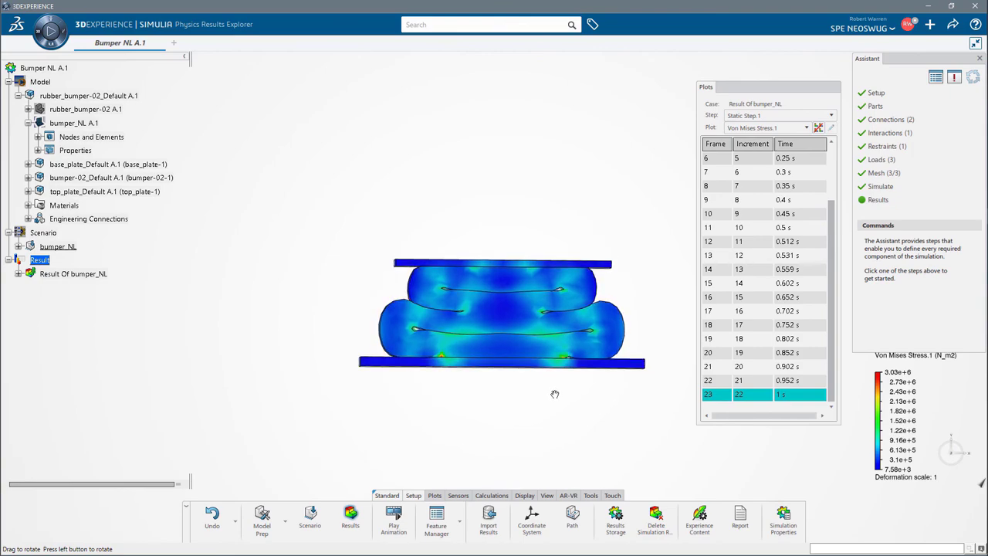